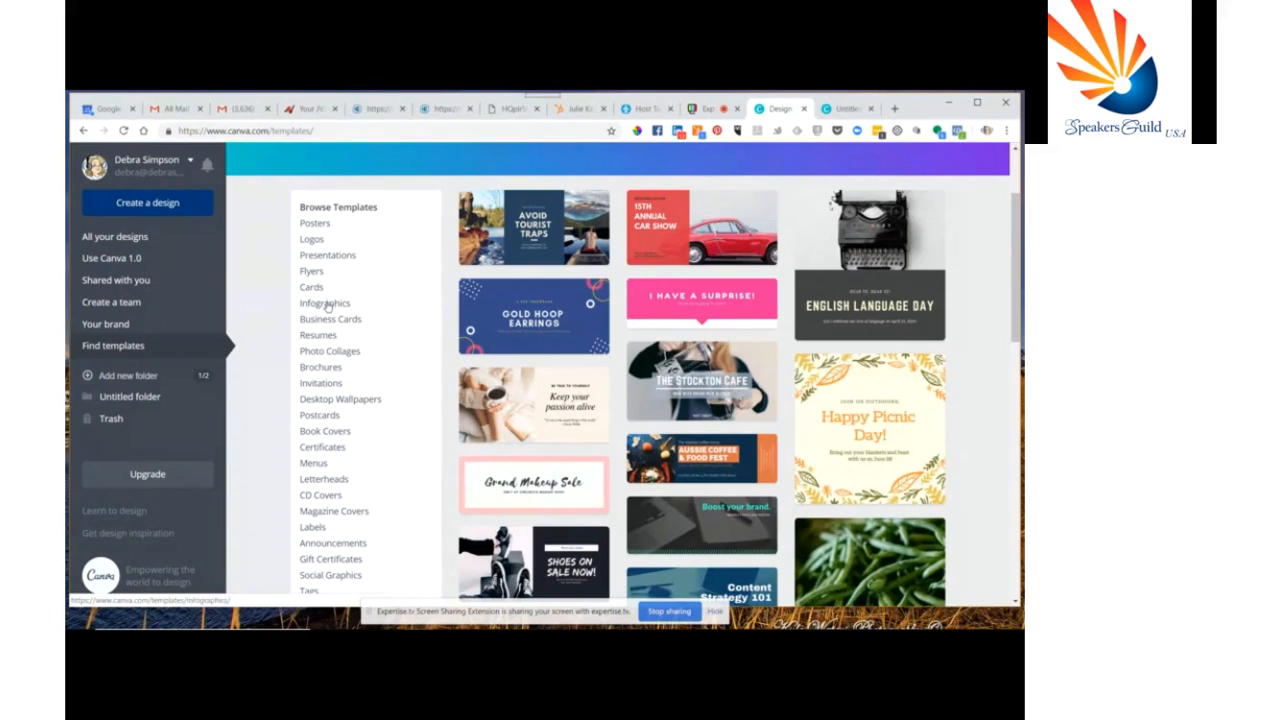
Browse the infographic templates in the template gallery
click(326, 304)
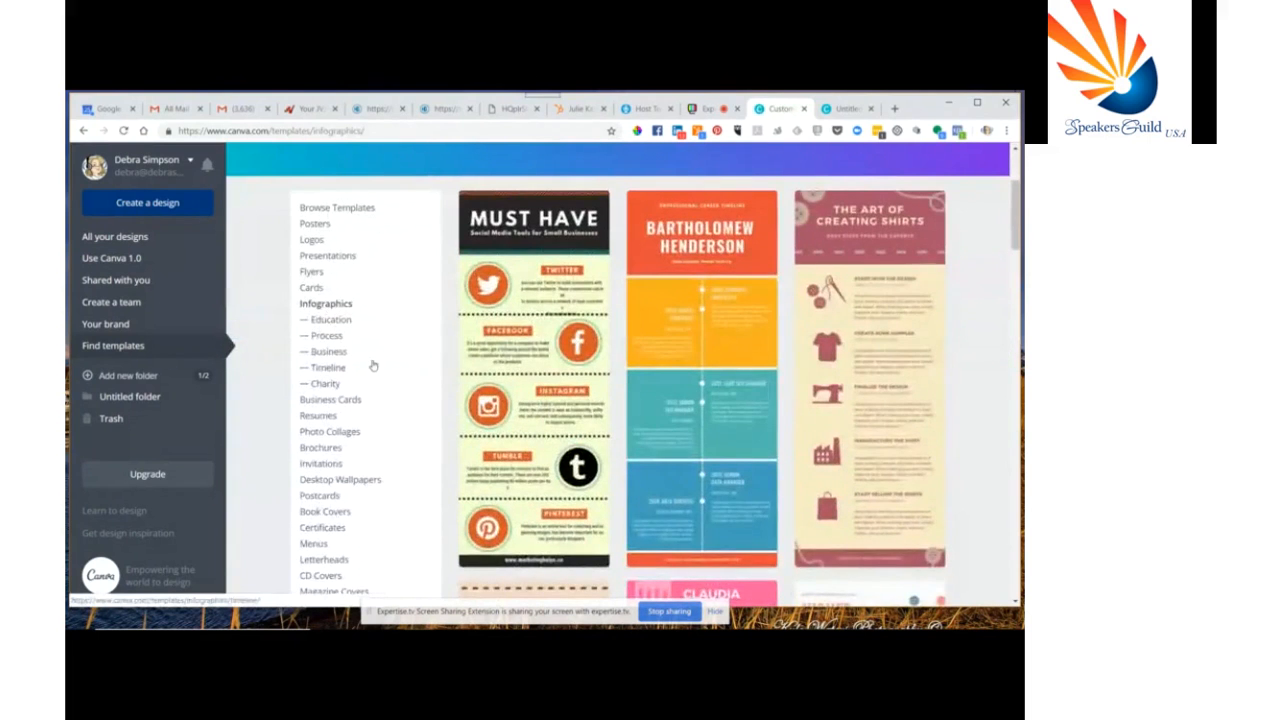
scroll(372, 366, down, 3)
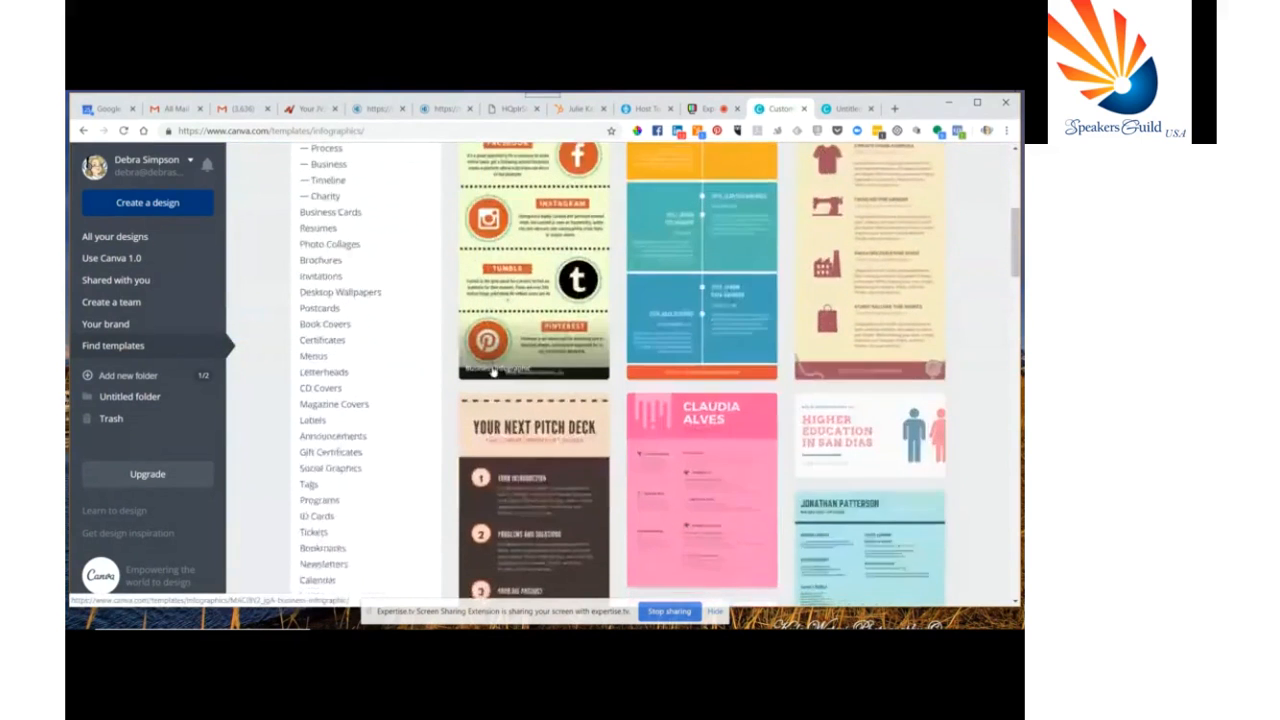
scroll(494, 372, down, 1)
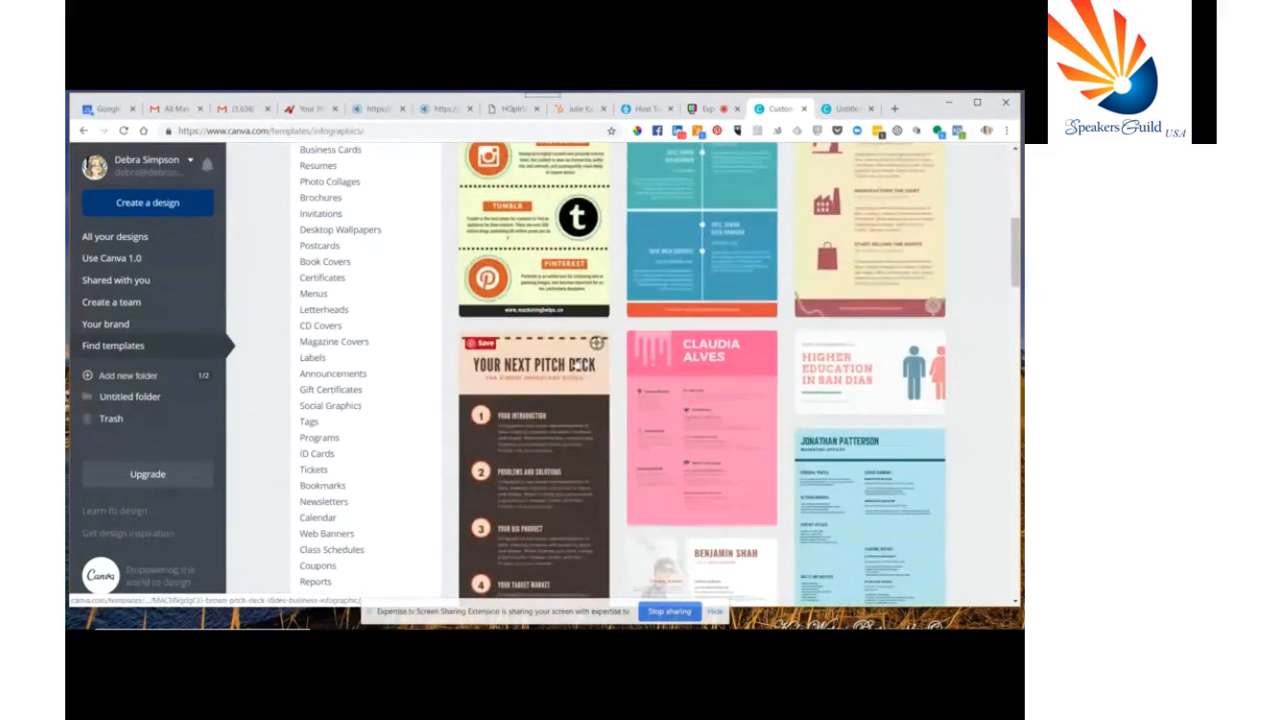
scroll(557, 410, down, 1)
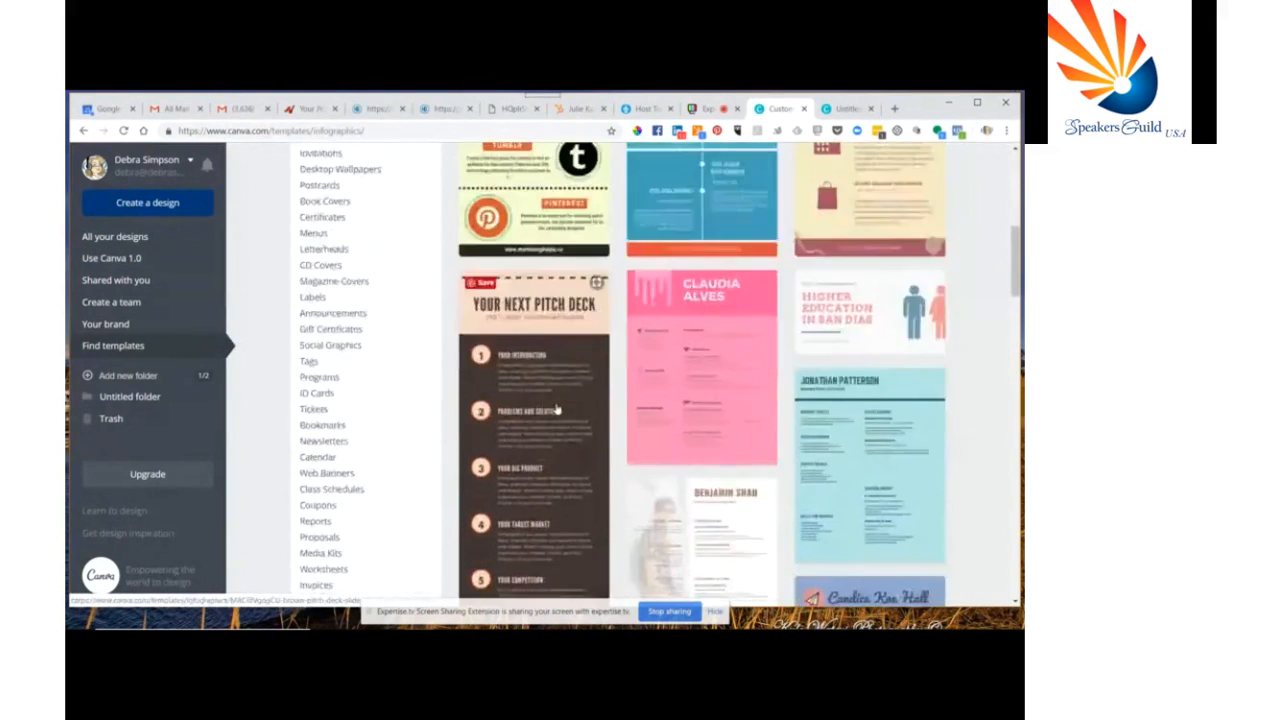
scroll(557, 410, up, 5)
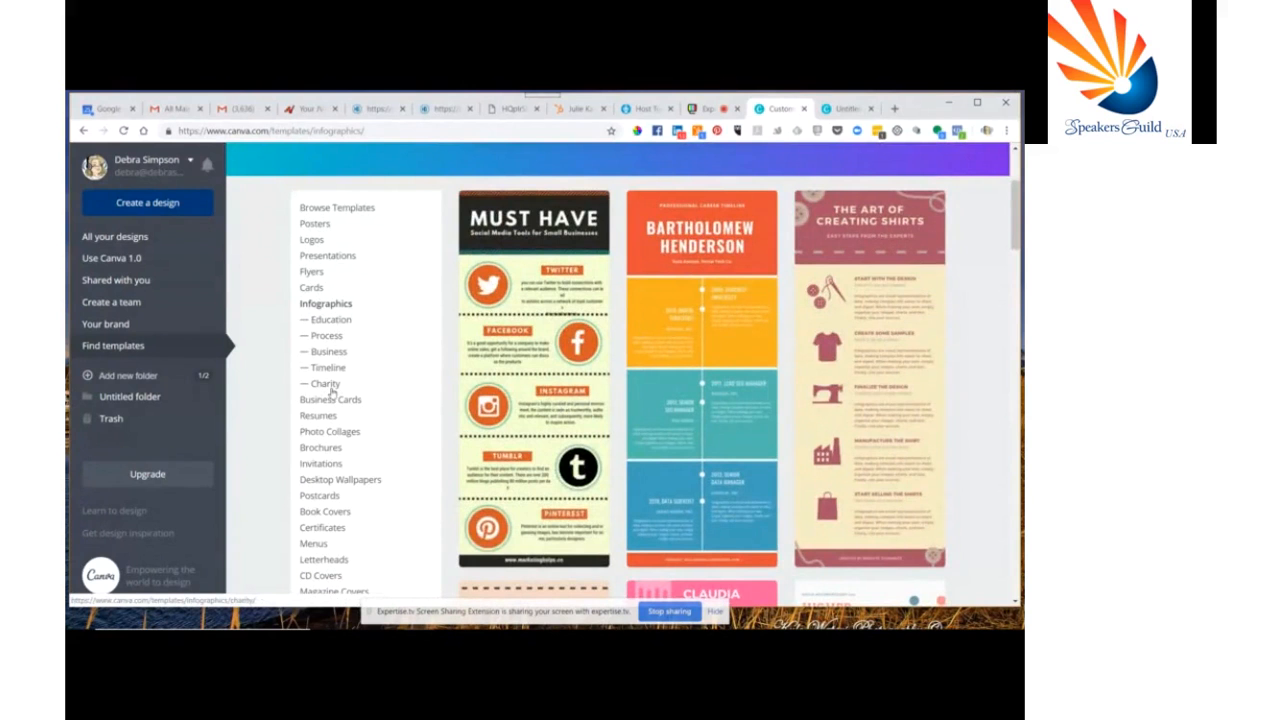
scroll(390, 400, down, 2)
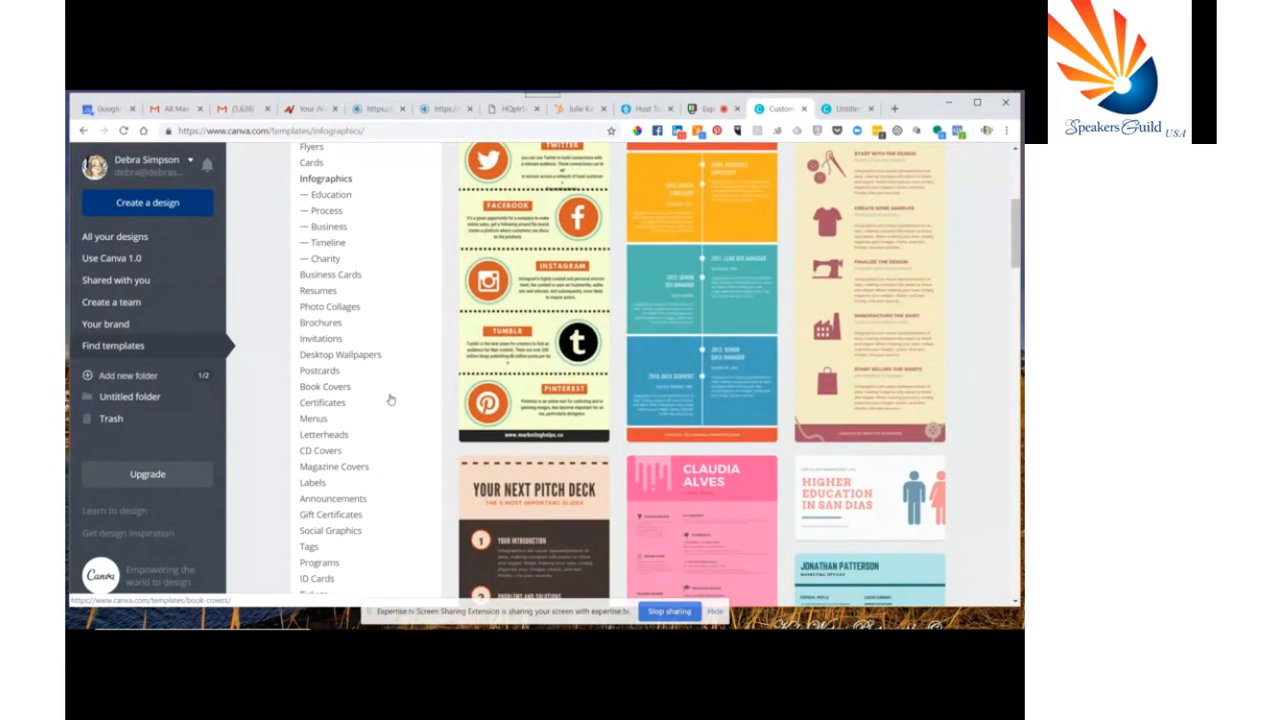
scroll(390, 400, down, 1)
scroll(390, 400, down, 1)
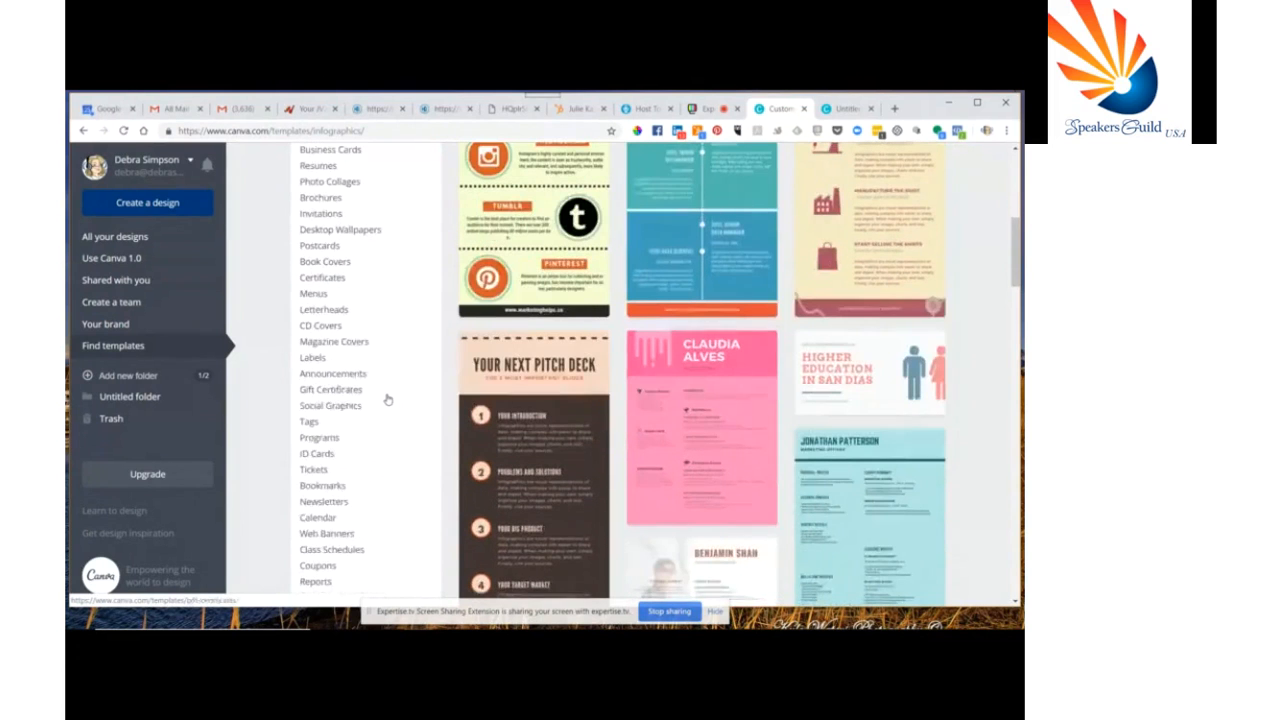
Open and browse the gift certificate templates
click(337, 390)
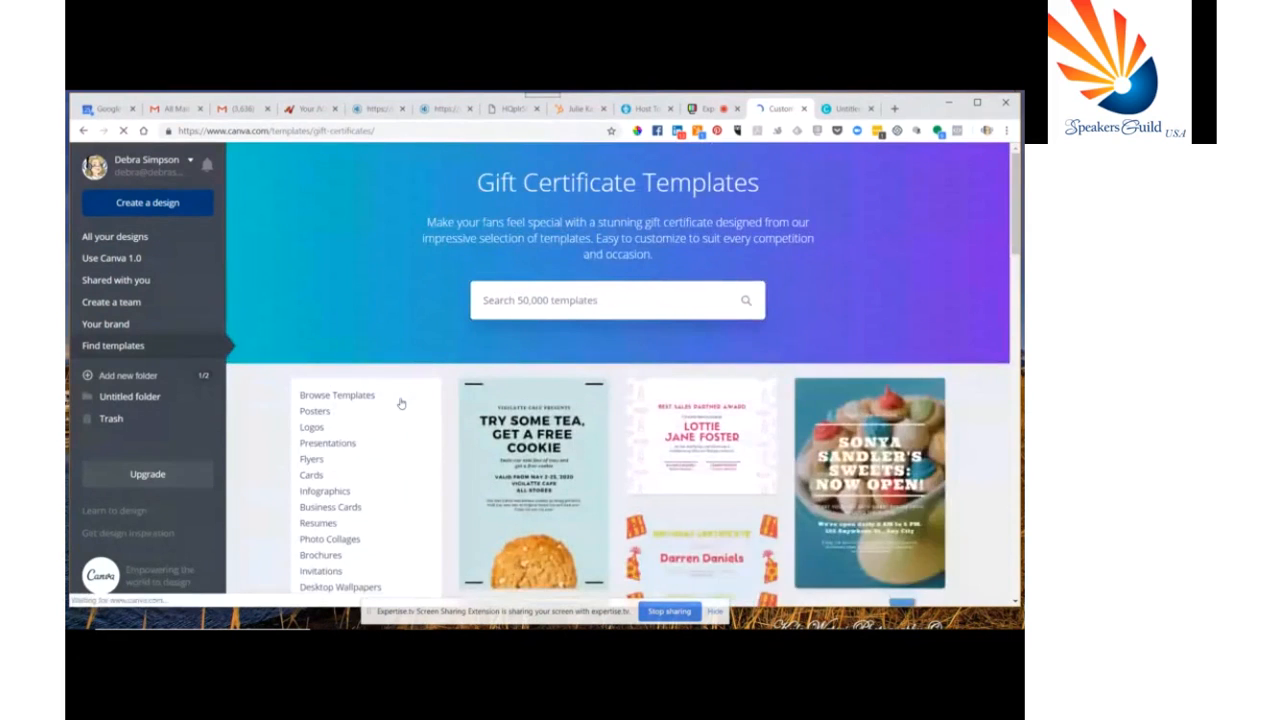
scroll(400, 403, down, 2)
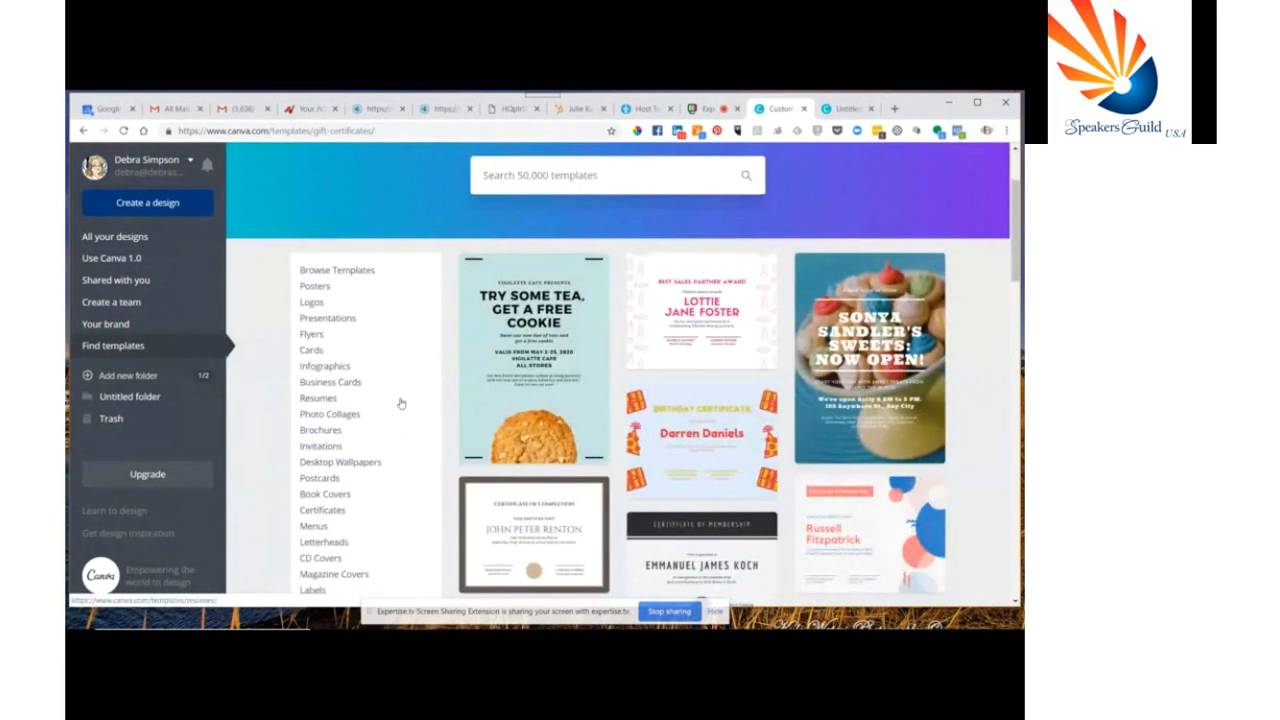
scroll(370, 423, down, 1)
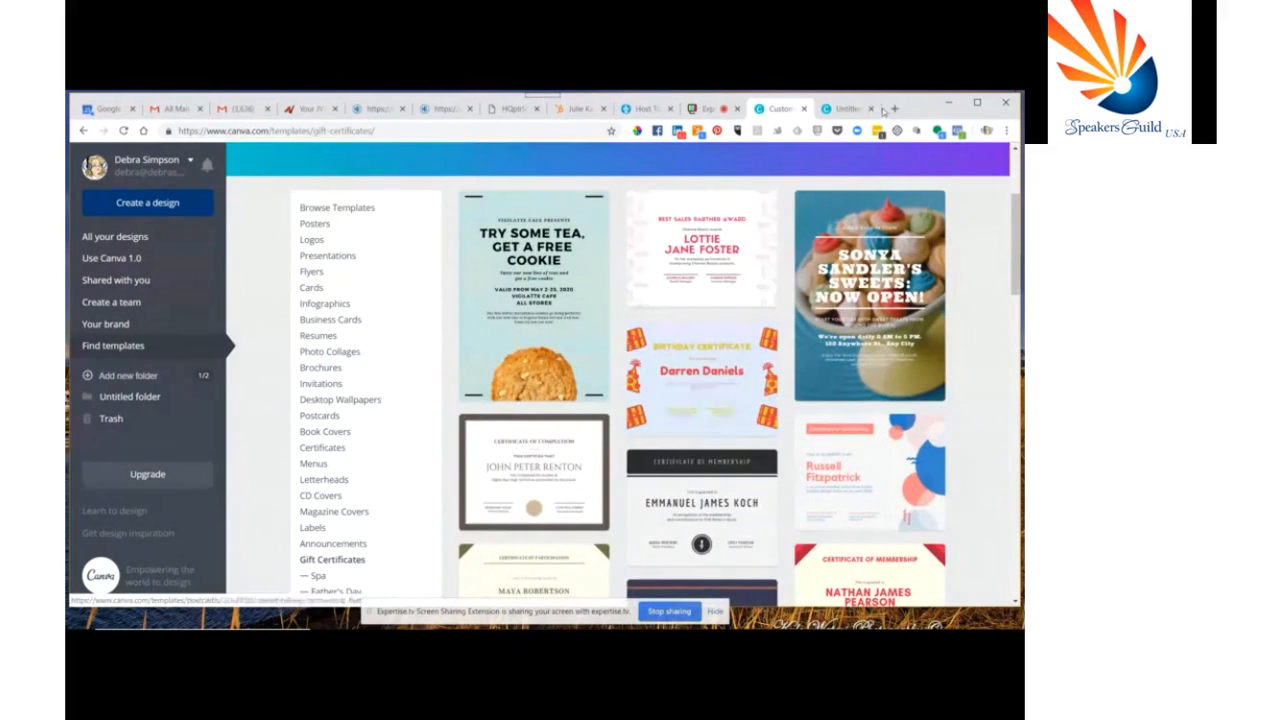
Switch to the untitled design, select its black inner frame, and copy a colour code with the colour-picker browser extension
click(846, 108)
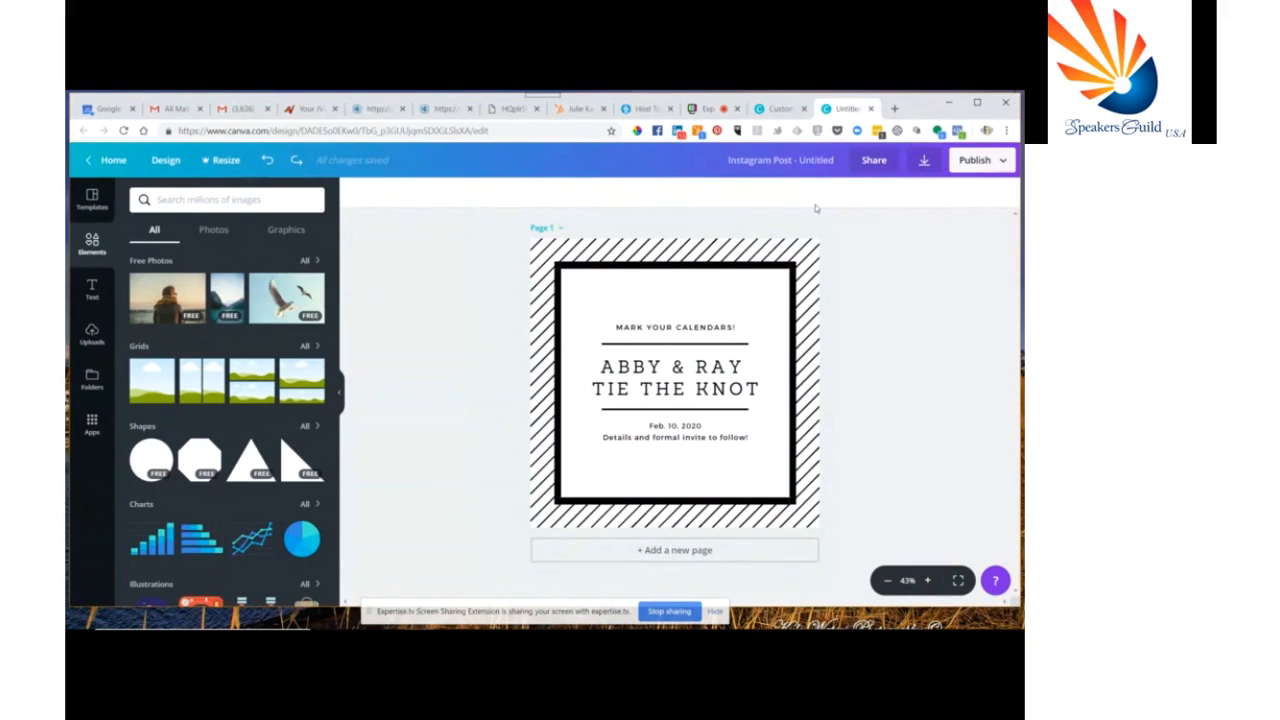
click(706, 268)
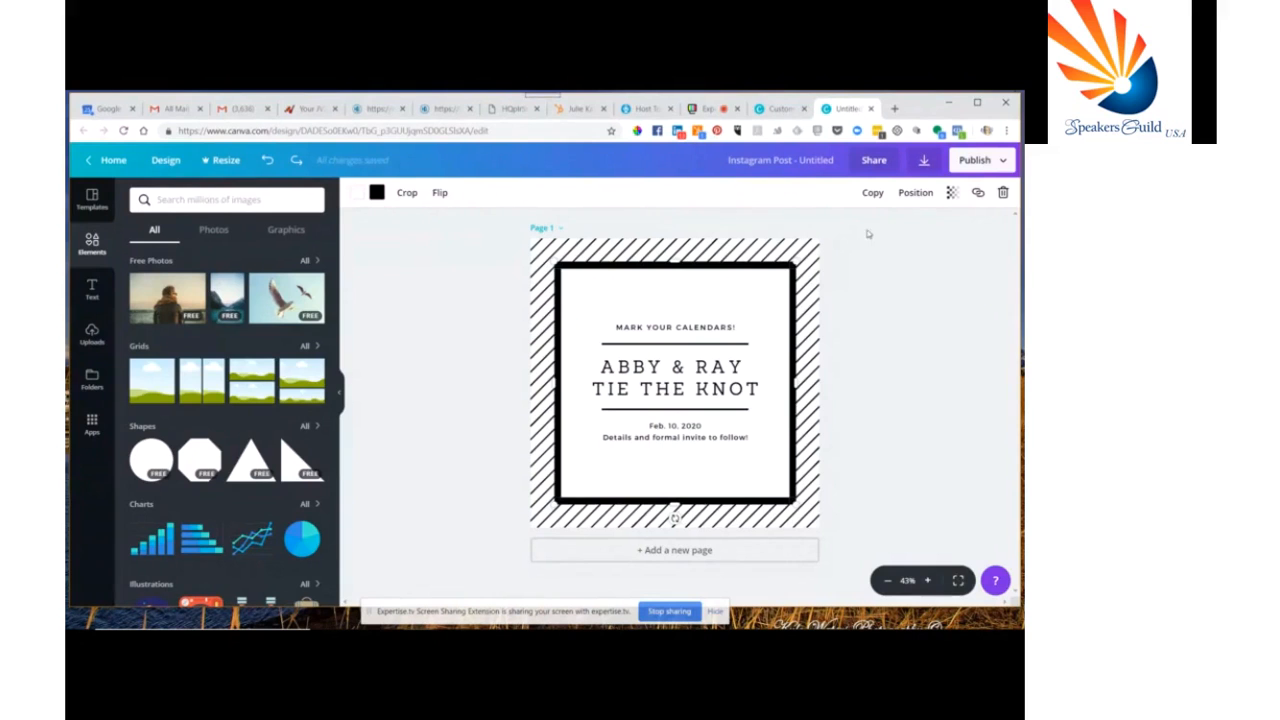
click(637, 131)
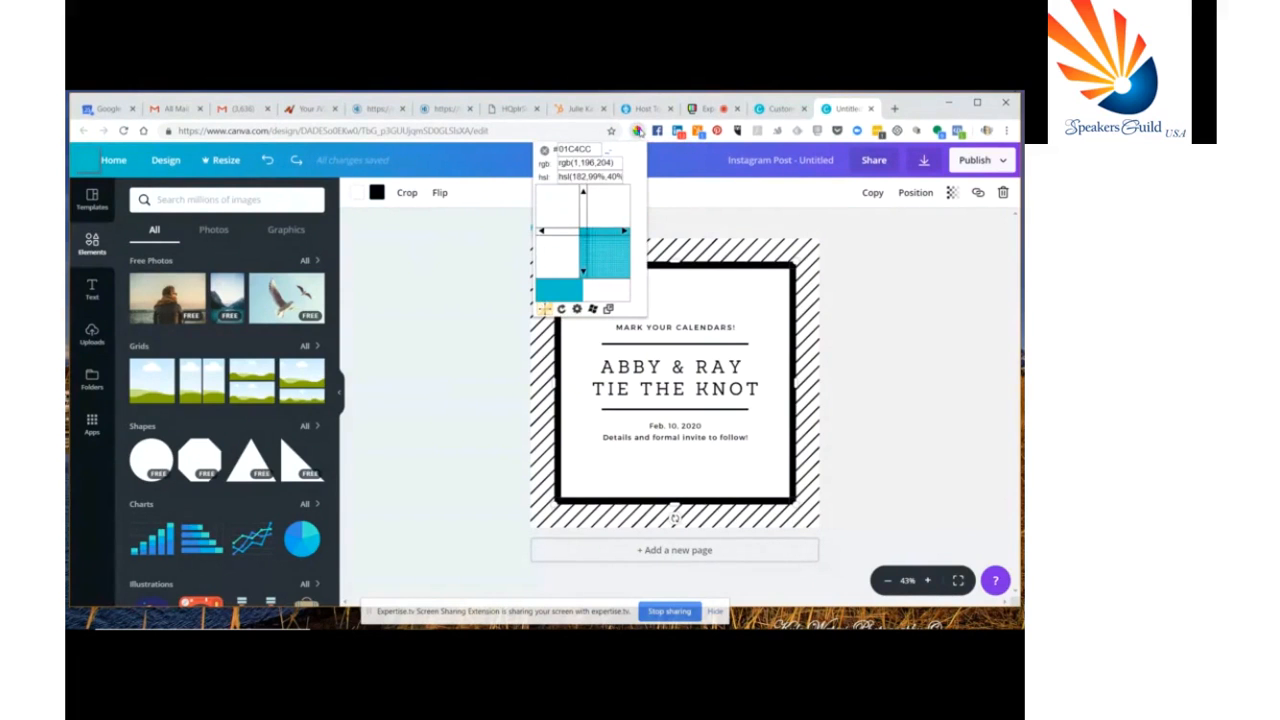
click(639, 132)
click(639, 132)
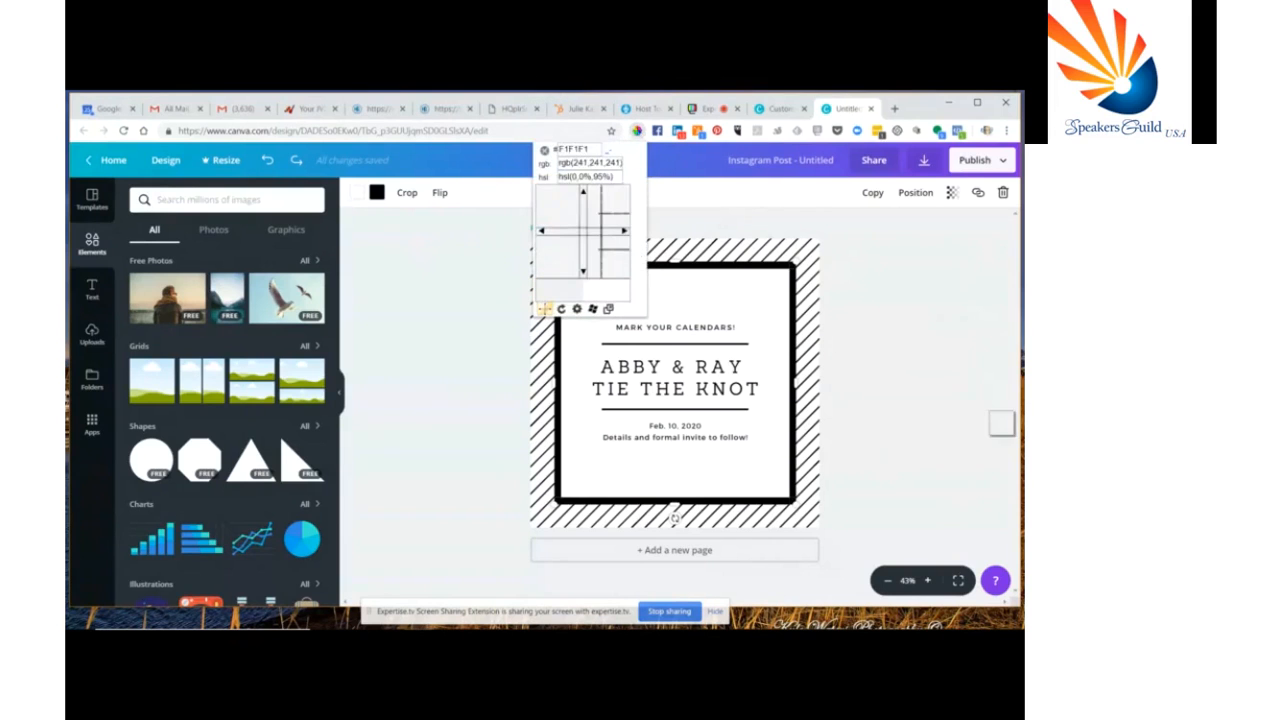
click(925, 310)
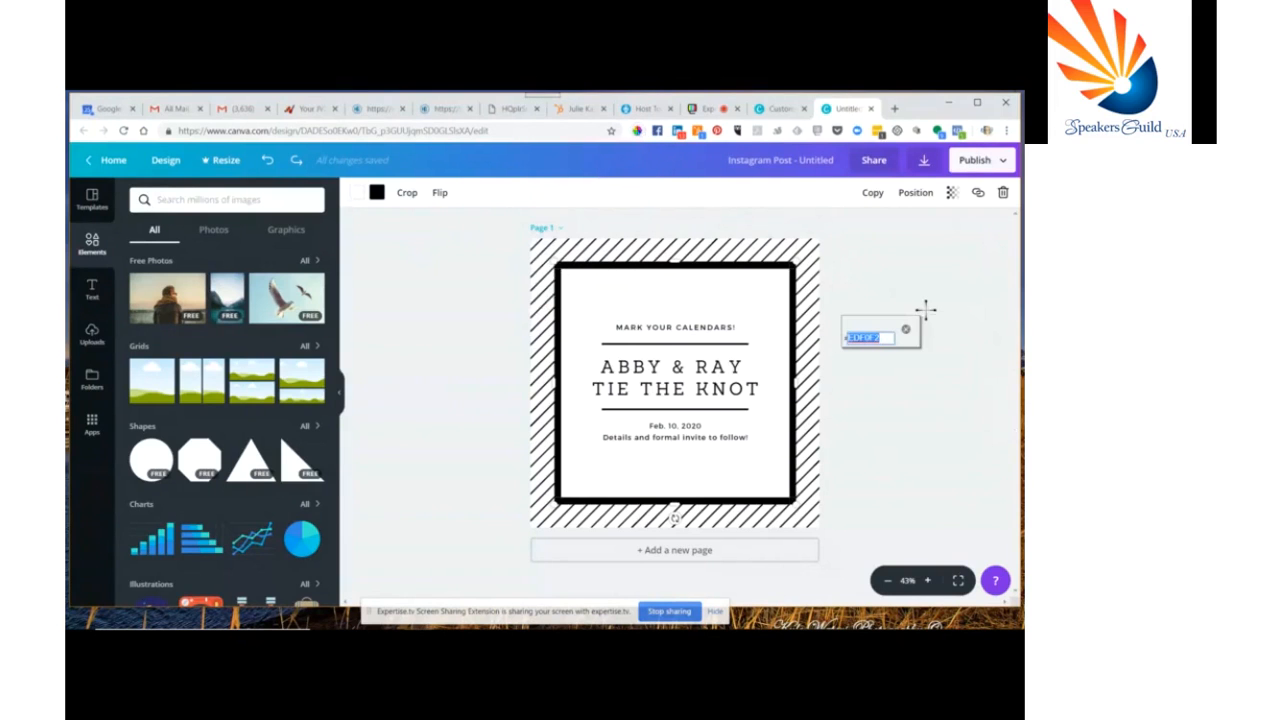
click(906, 330)
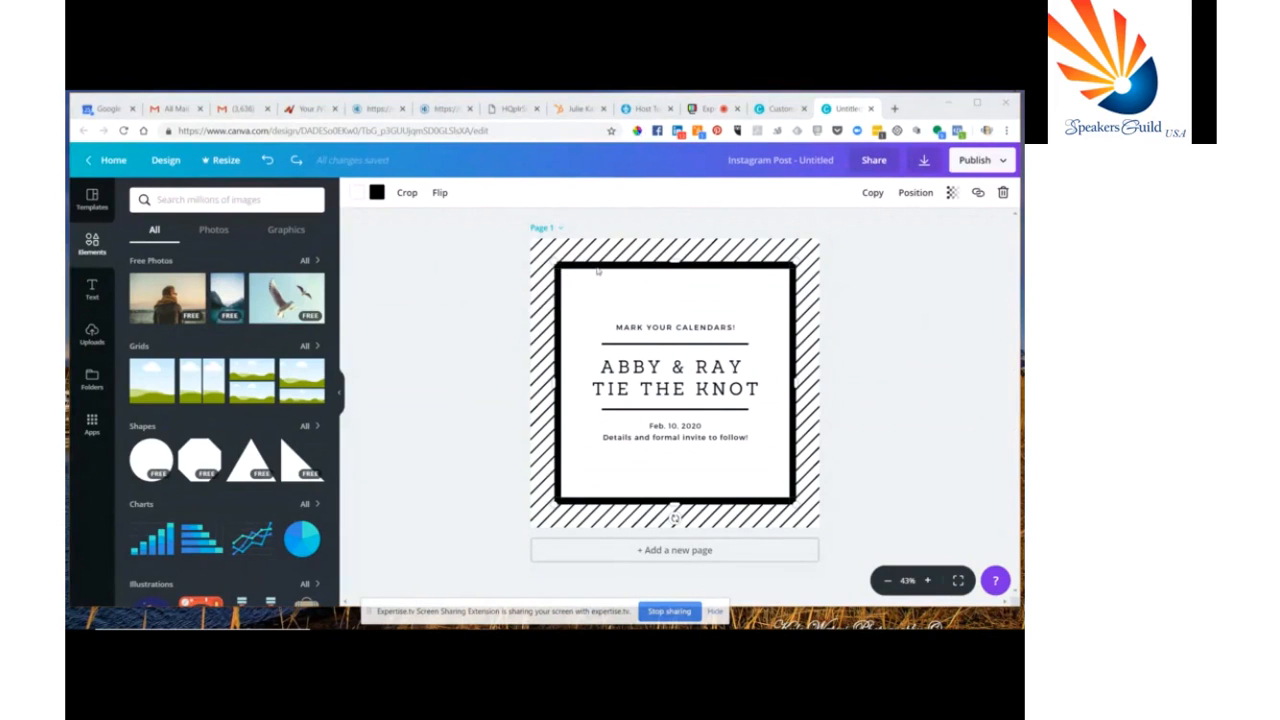
Recolour the inner frame with a custom colour set to #2EA3F2
click(376, 192)
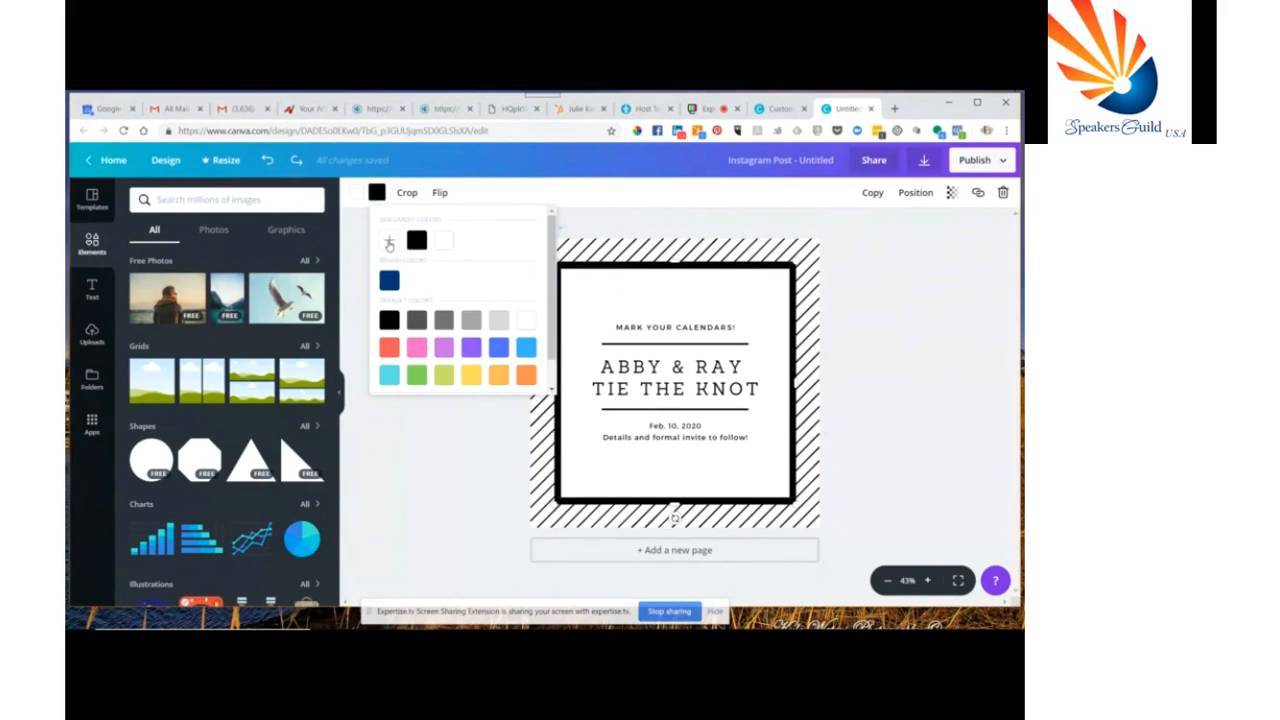
click(389, 244)
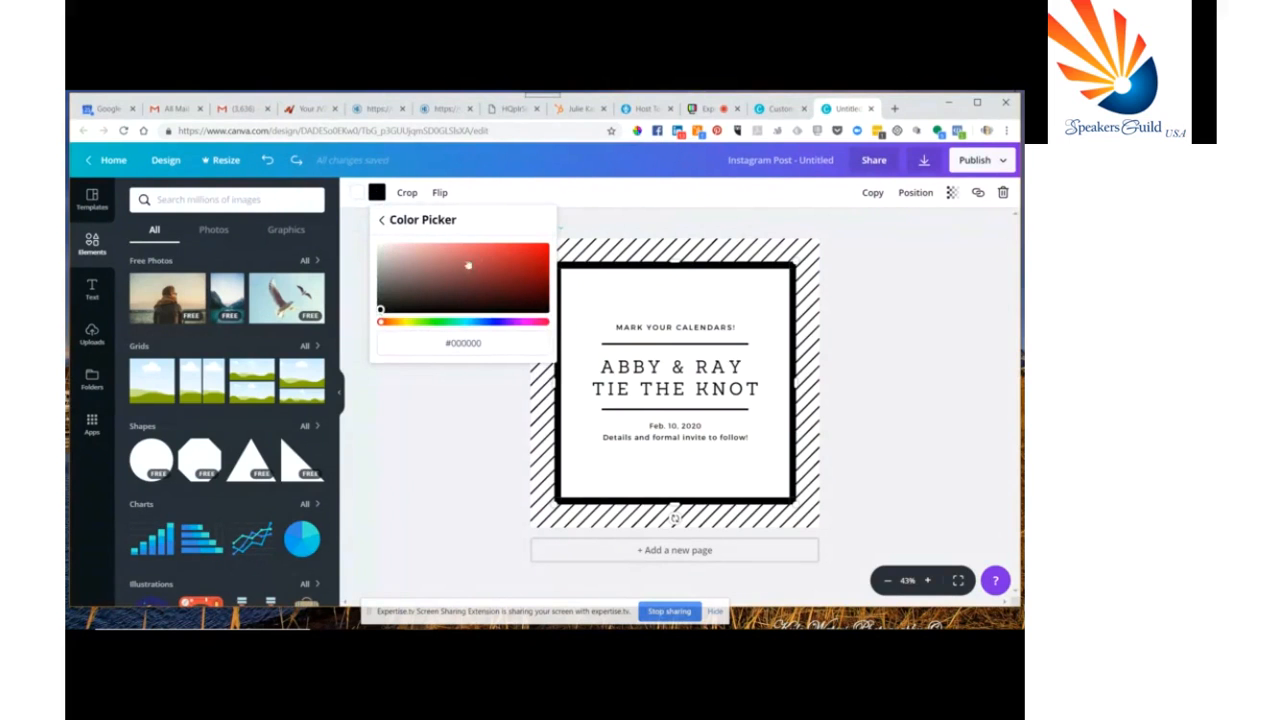
drag(381, 308, 493, 273)
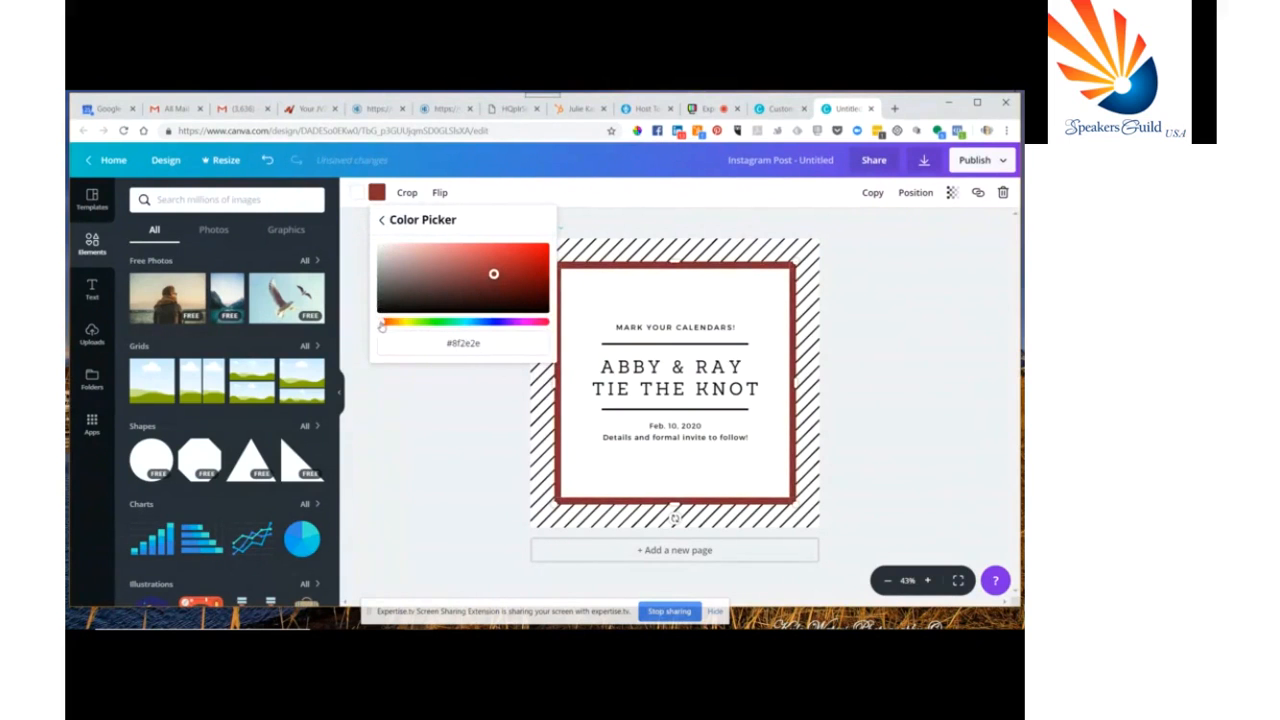
drag(383, 327, 481, 331)
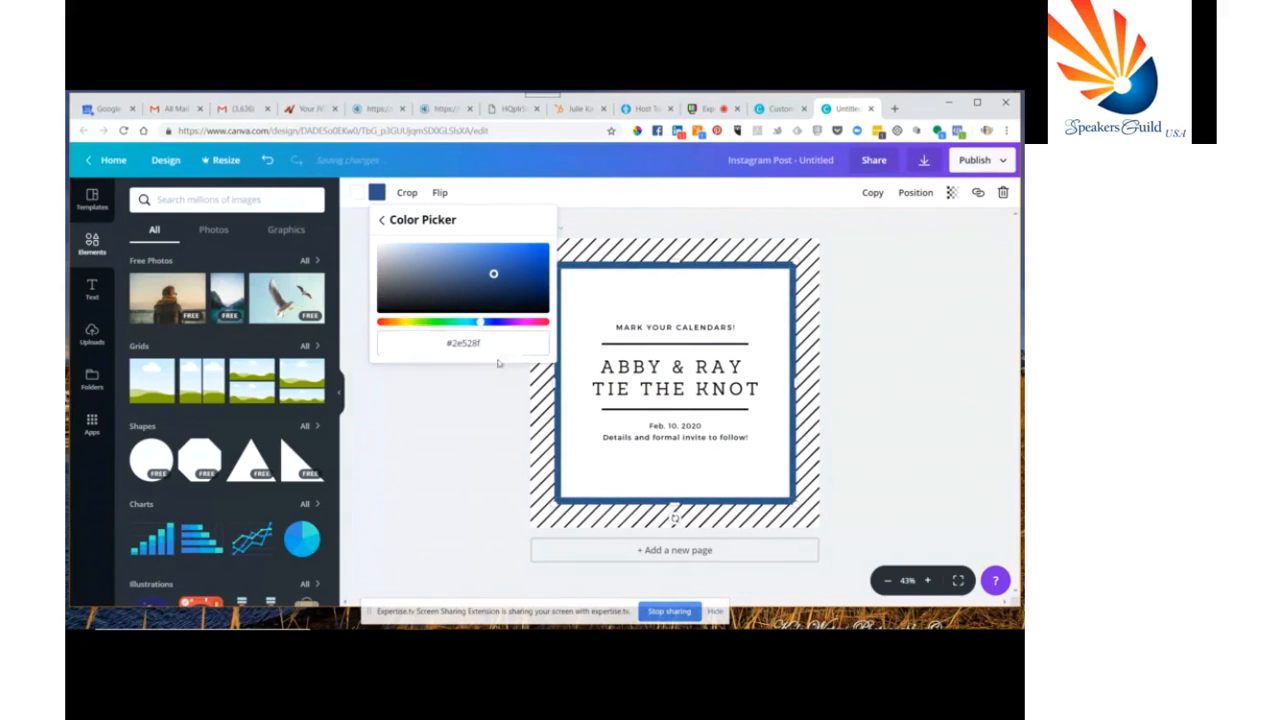
click(490, 343)
drag(487, 343, 397, 348)
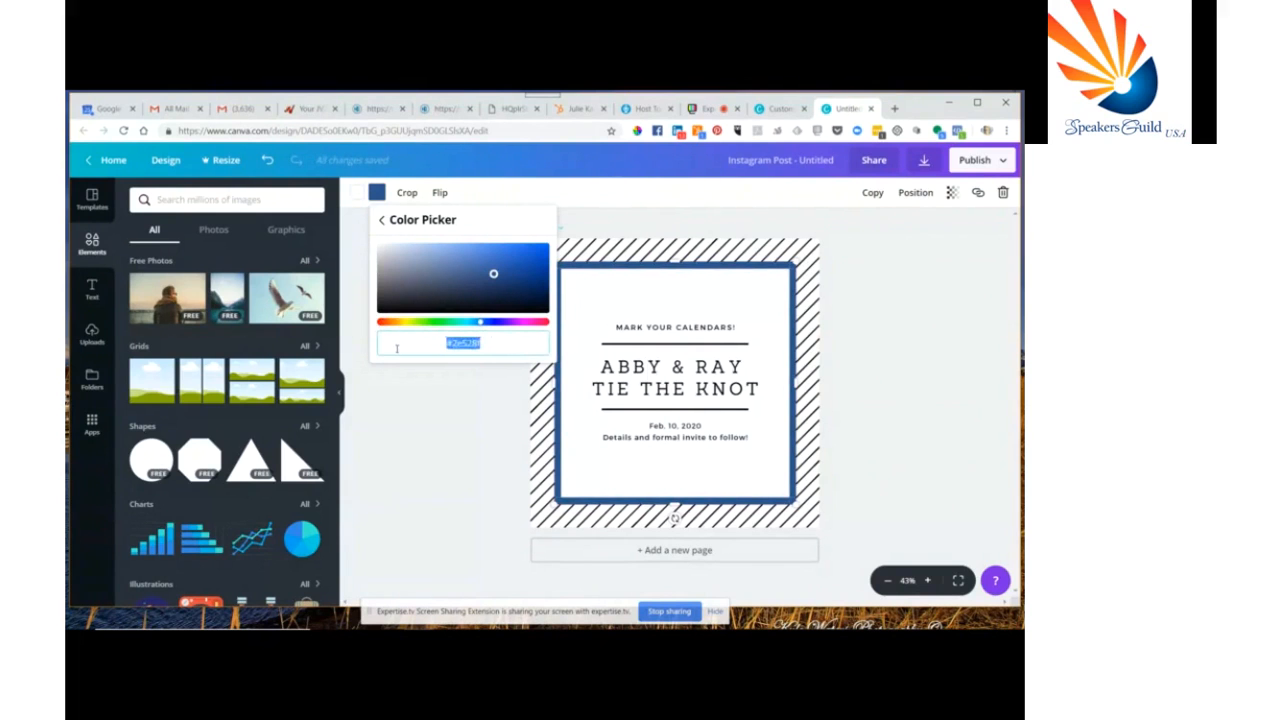
text(#2EA3F2)
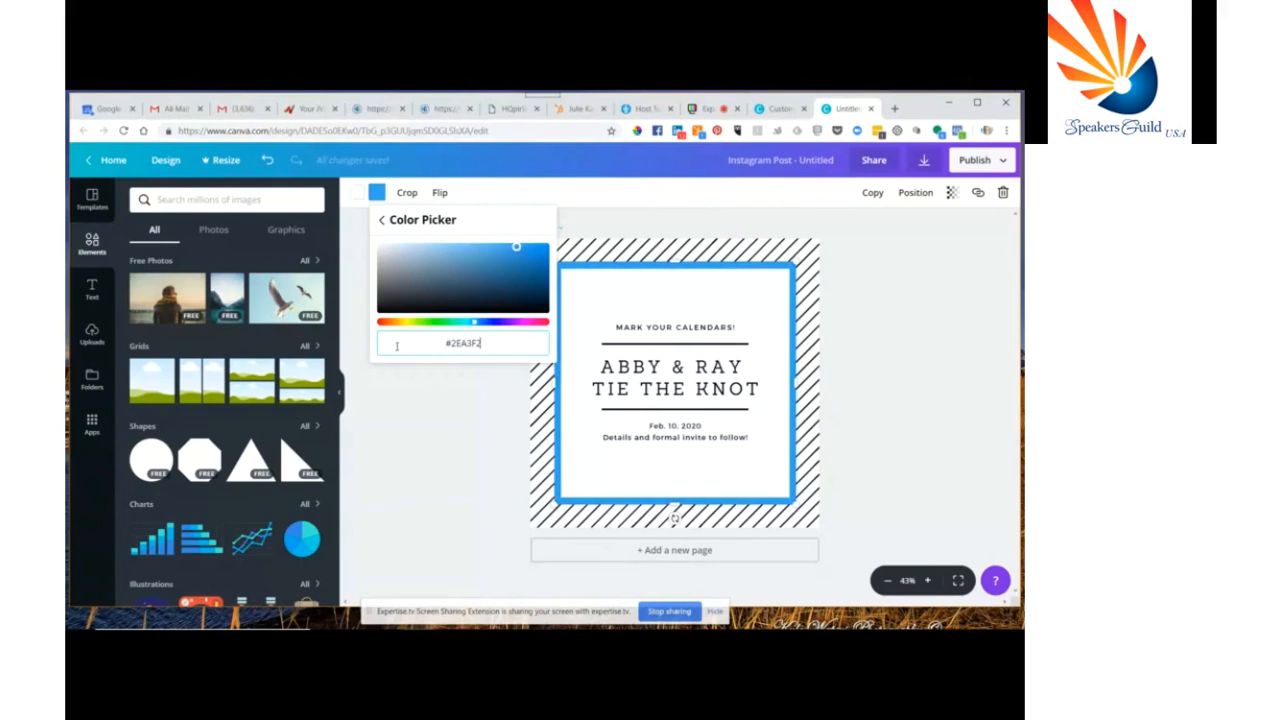
Select the announcement text group and enlarge it slightly within the frame
click(616, 253)
click(616, 253)
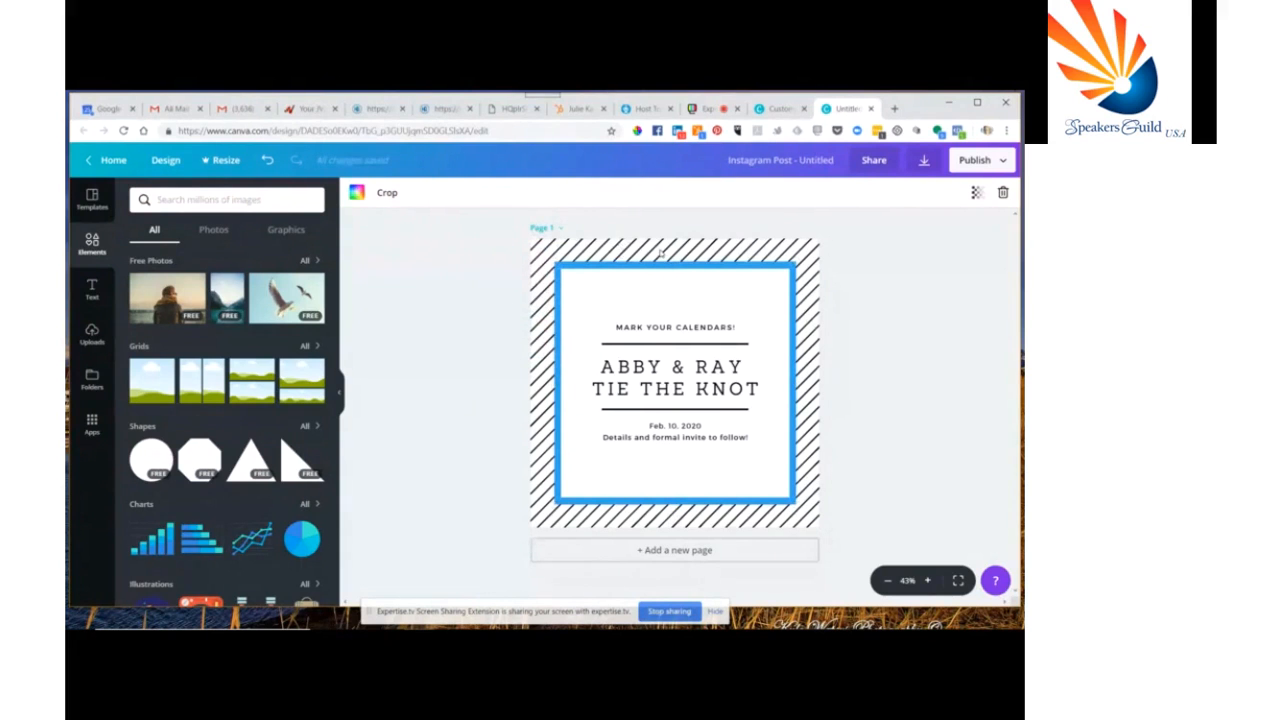
click(675, 327)
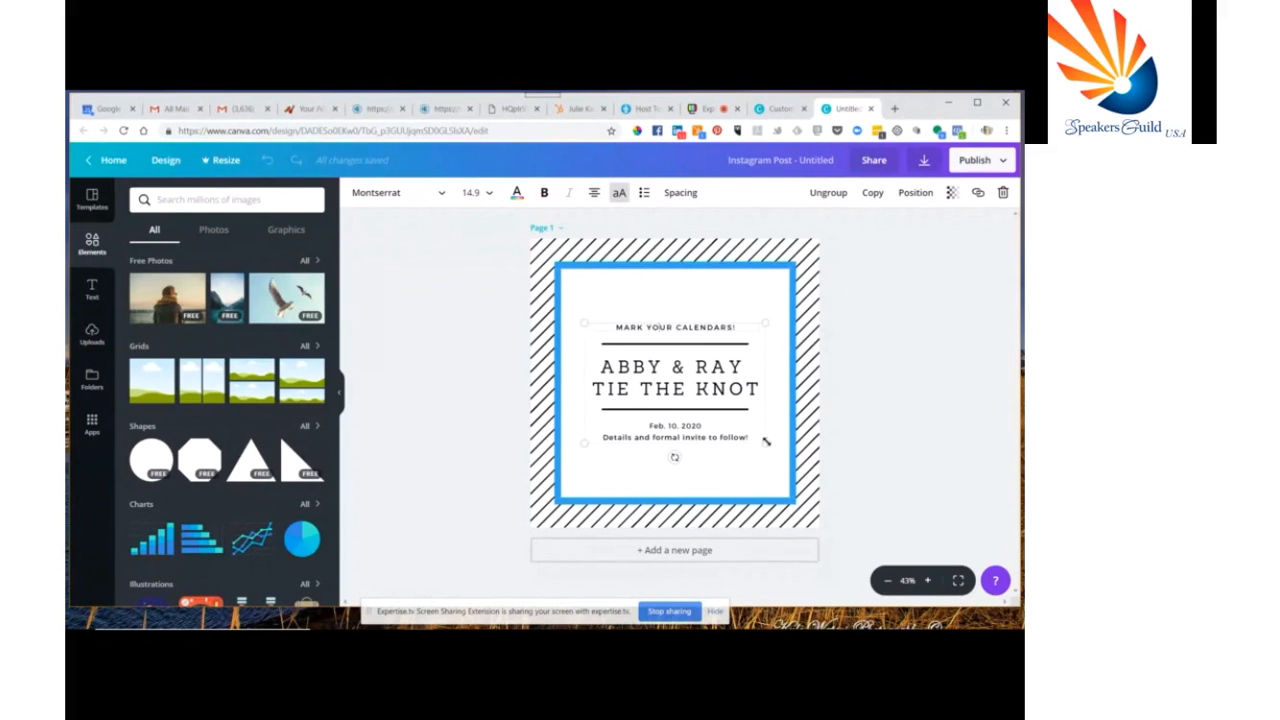
mouse_move(584, 445)
mouse_down()
mouse_move(574, 471)
mouse_move(677, 394)
mouse_move(577, 460)
mouse_up()
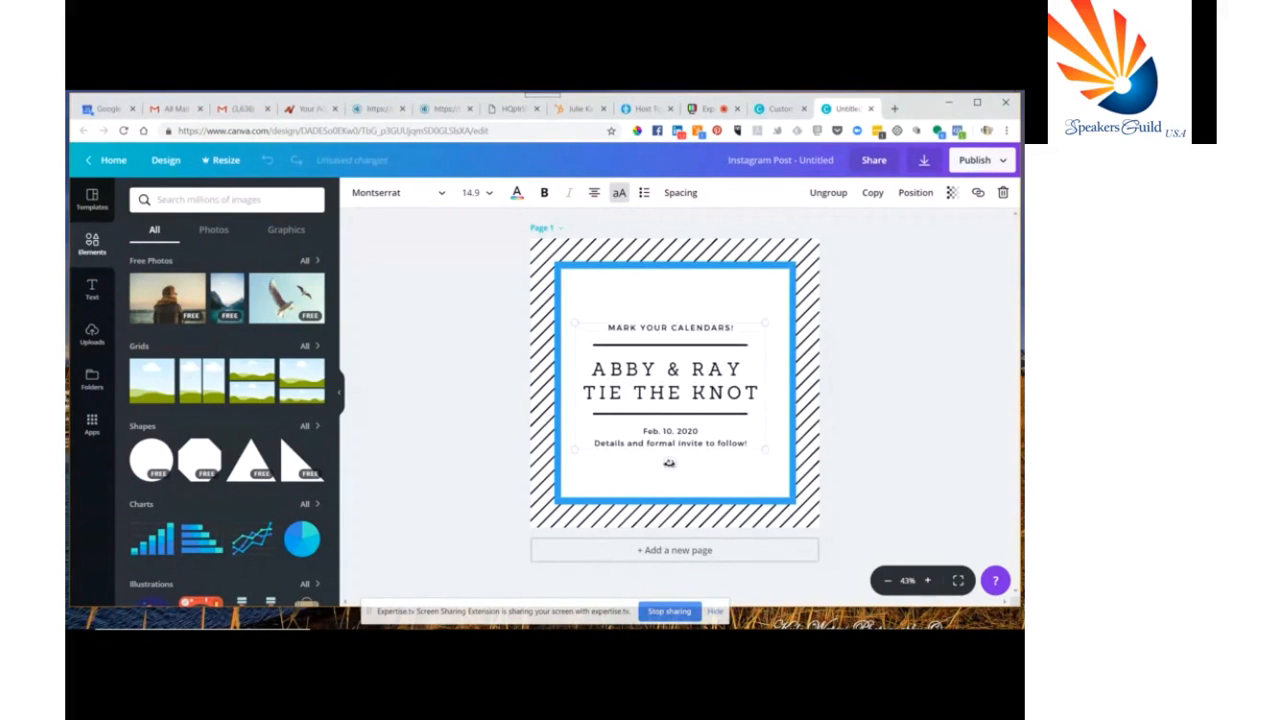
mouse_move(671, 463)
mouse_down()
mouse_move(697, 463)
mouse_move(673, 468)
mouse_up()
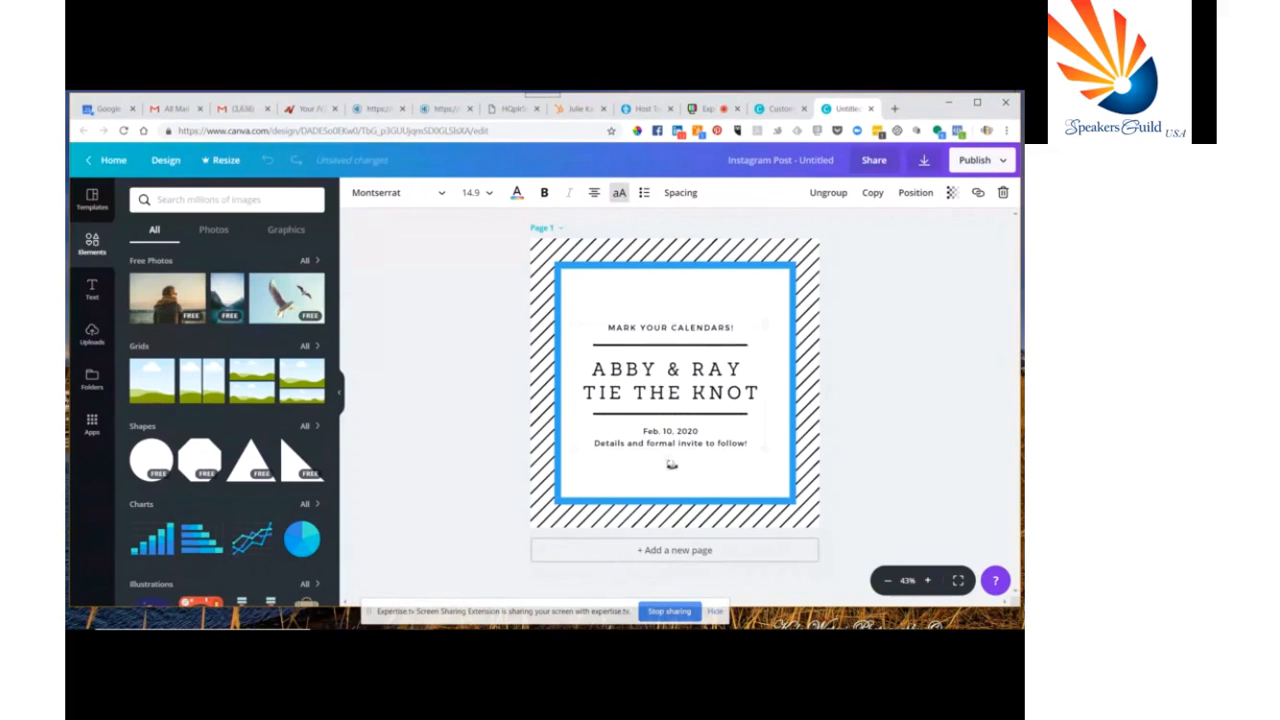
Delete the 'MARK YOUR CALENDARS!' line and the date and details lines from the announcement text
double_click(660, 331)
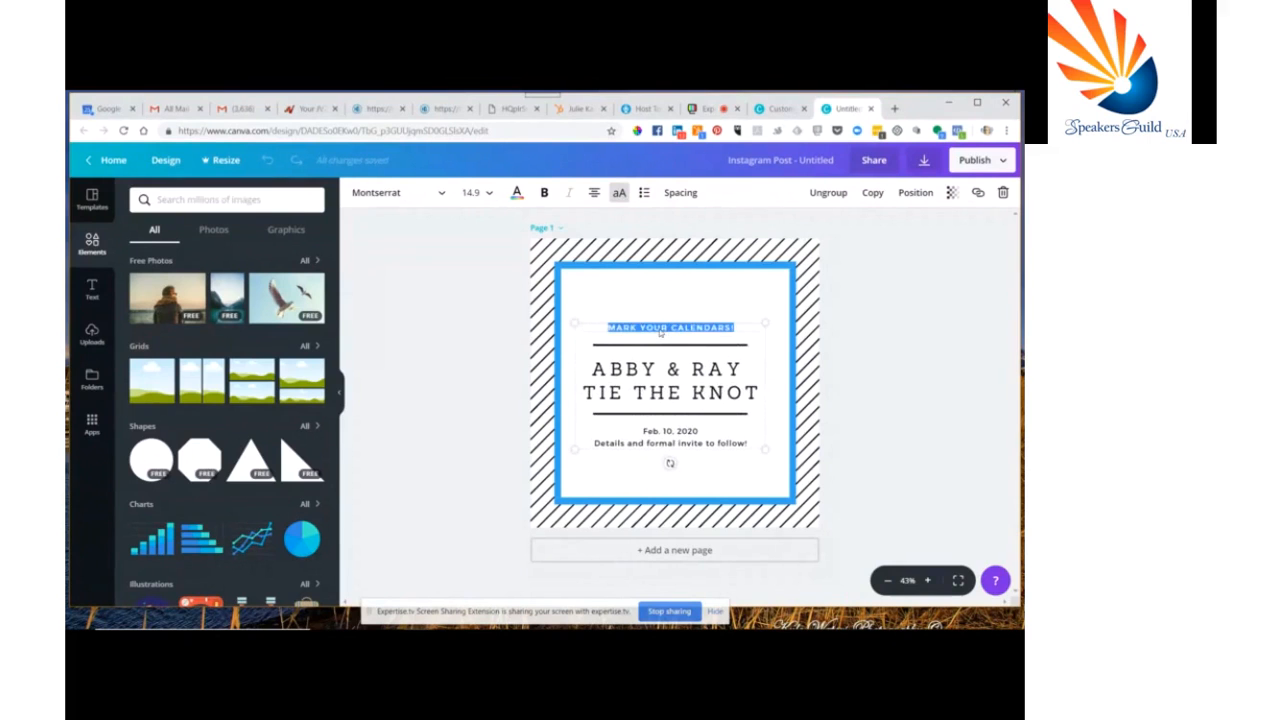
key(BackSpace)
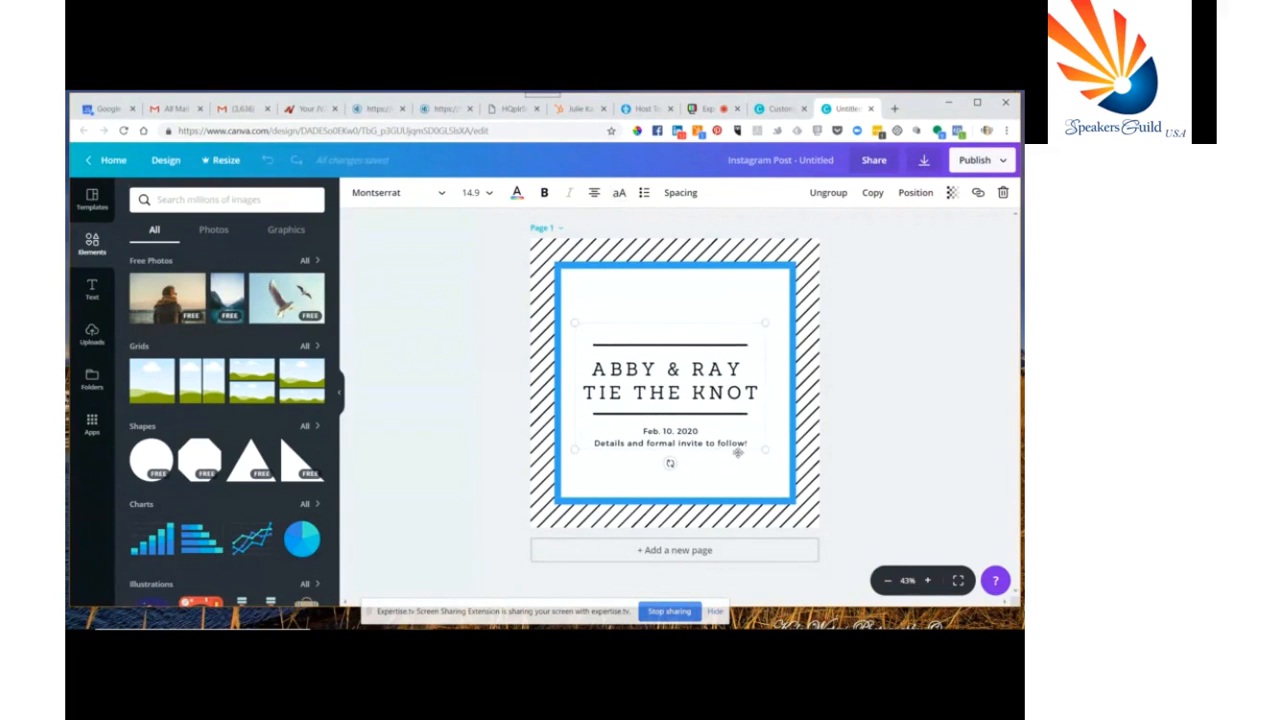
drag(751, 448, 580, 423)
key(BackSpace)
Move the remaining title group to centre it inside the frame, then deselect it
click(632, 338)
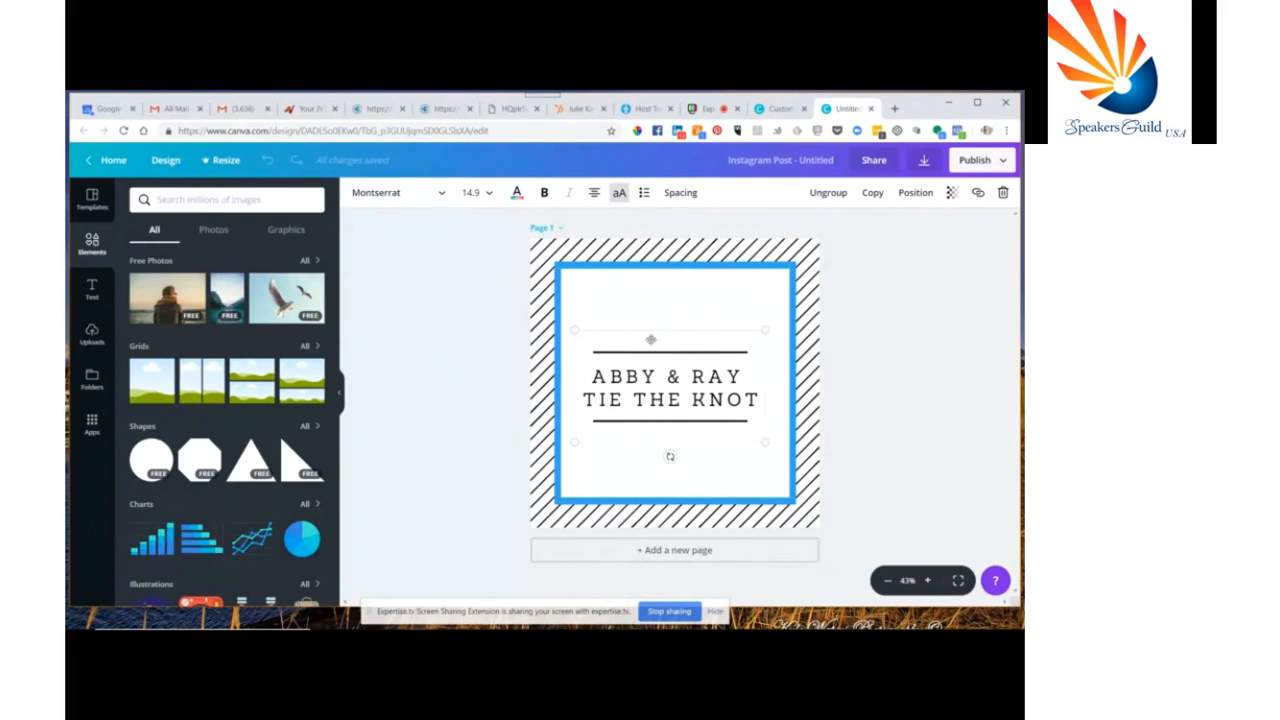
mouse_move(654, 340)
mouse_down()
mouse_move(658, 322)
mouse_move(651, 379)
mouse_move(660, 320)
mouse_move(661, 341)
mouse_up()
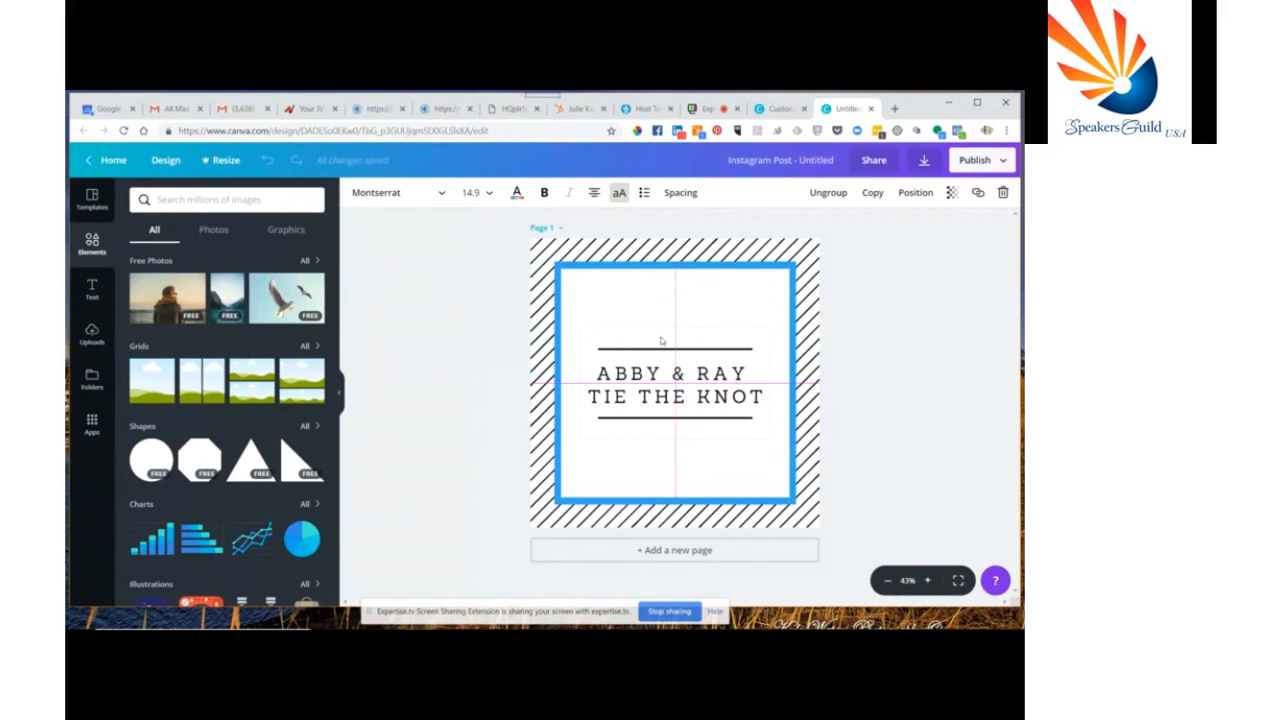
drag(660, 341, 660, 336)
click(451, 303)
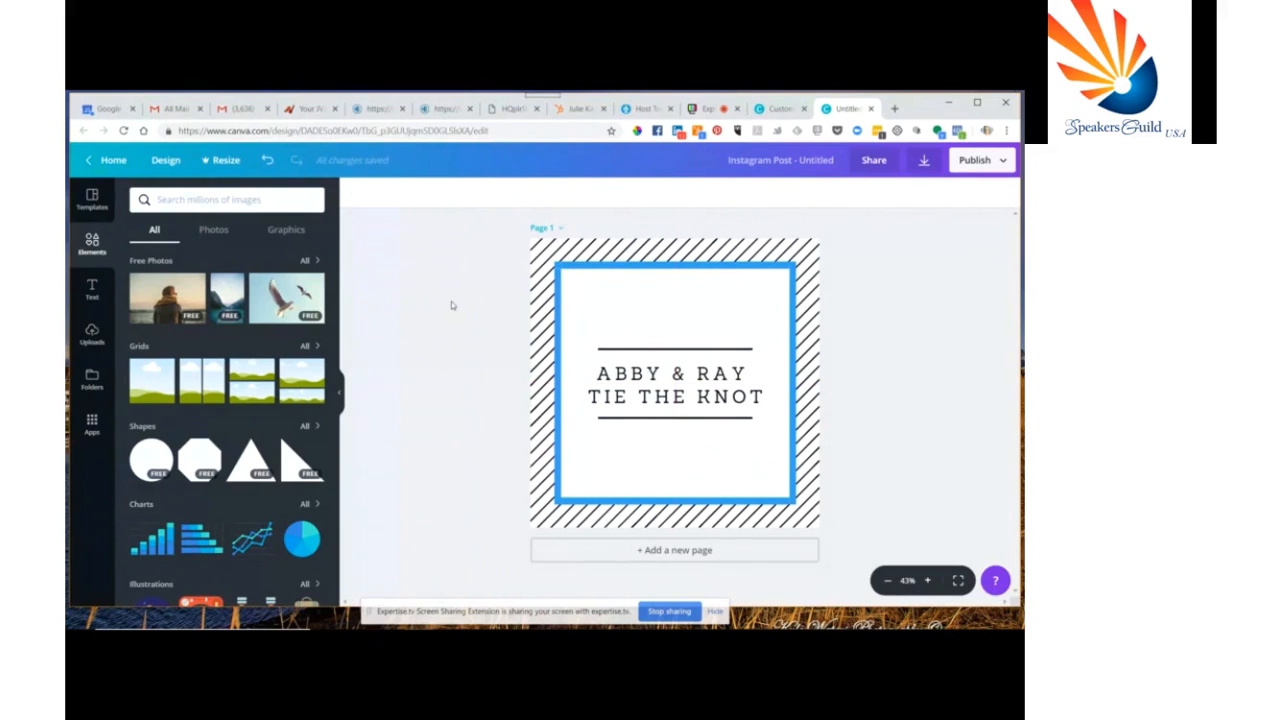
mouse_move(432, 615)
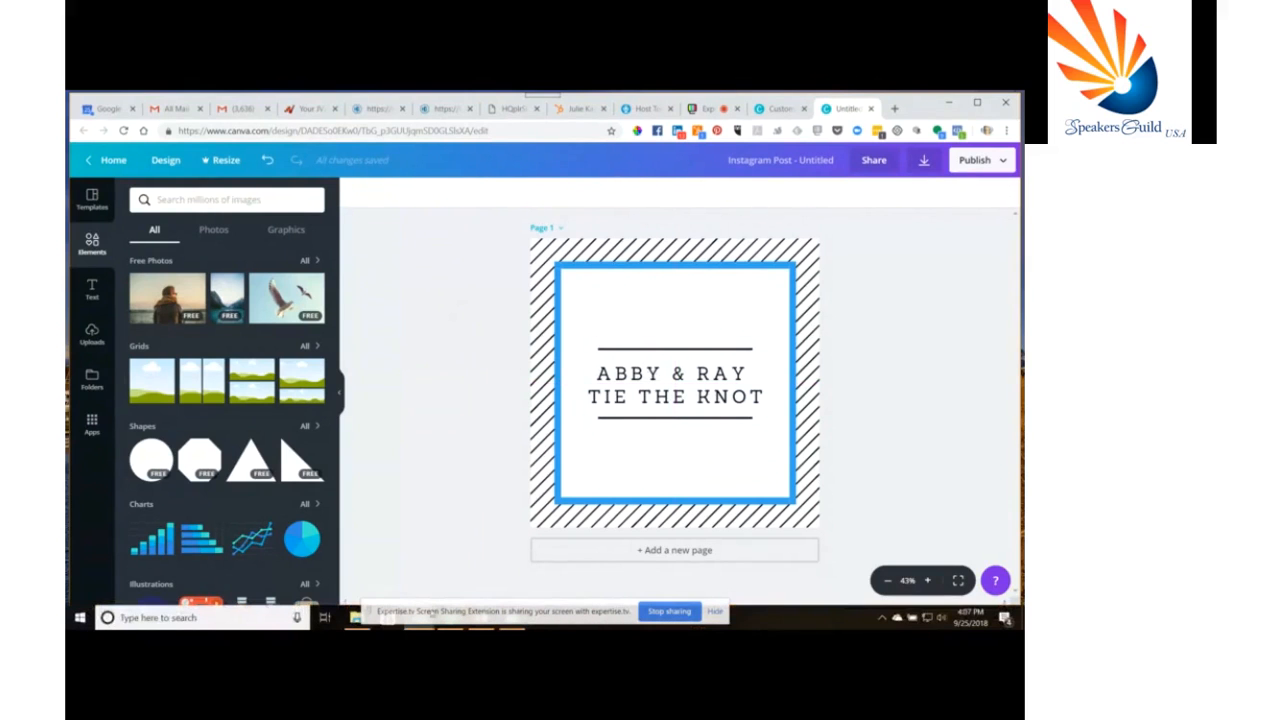
click(828, 622)
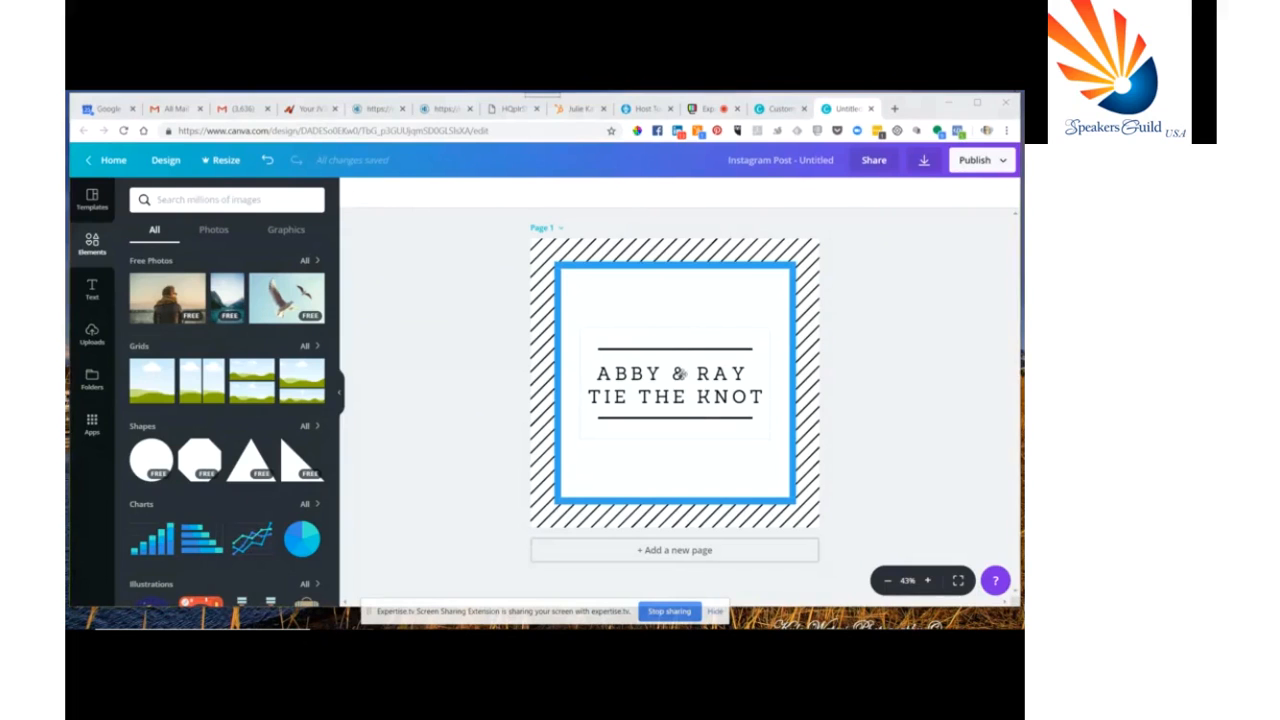
Delete the 'ABBY & RAY TIE THE KNOT' title group from the design
click(679, 373)
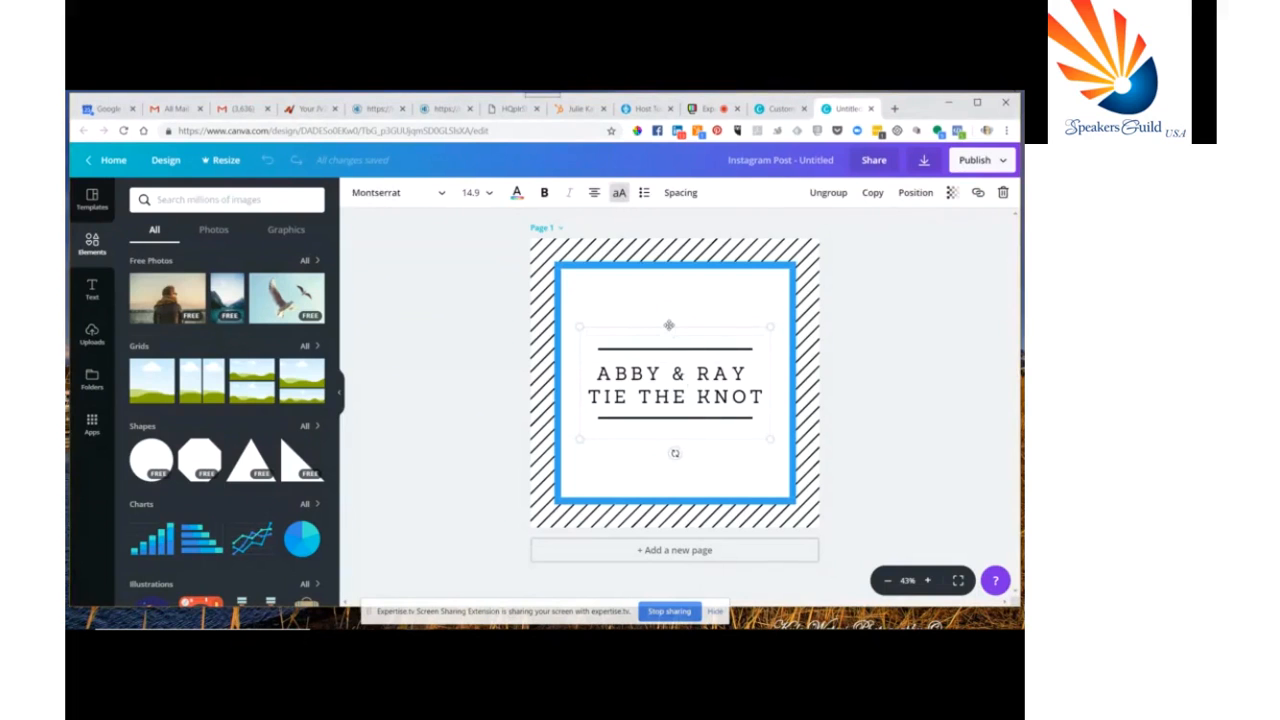
click(655, 331)
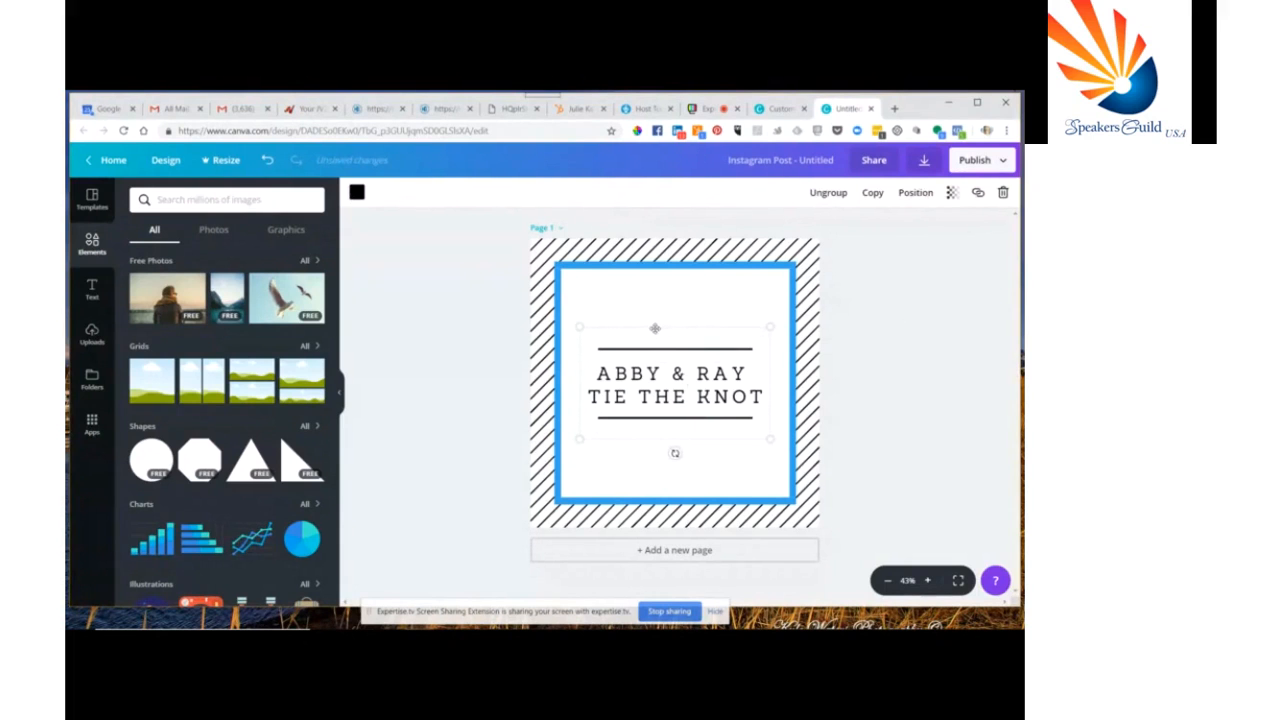
key(Delete)
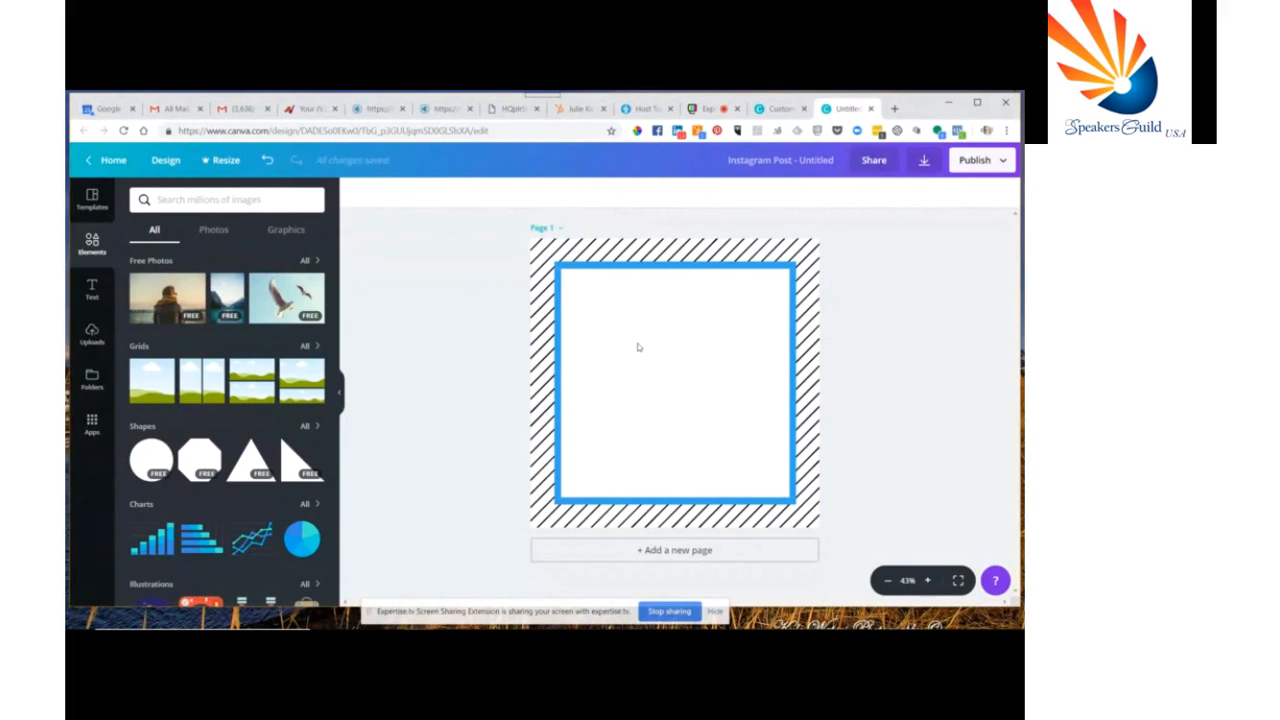
Add the uploaded headshot photo to the design, shrink it and place it in the left half of the frame
click(92, 290)
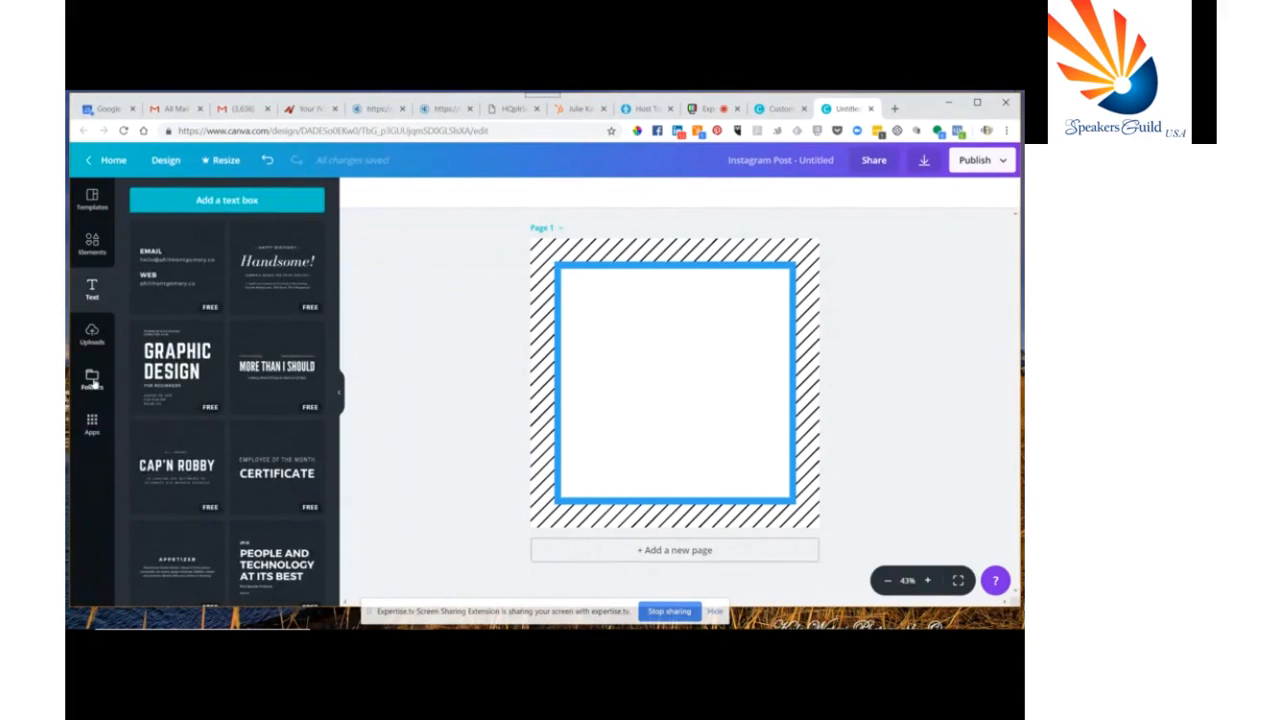
click(91, 331)
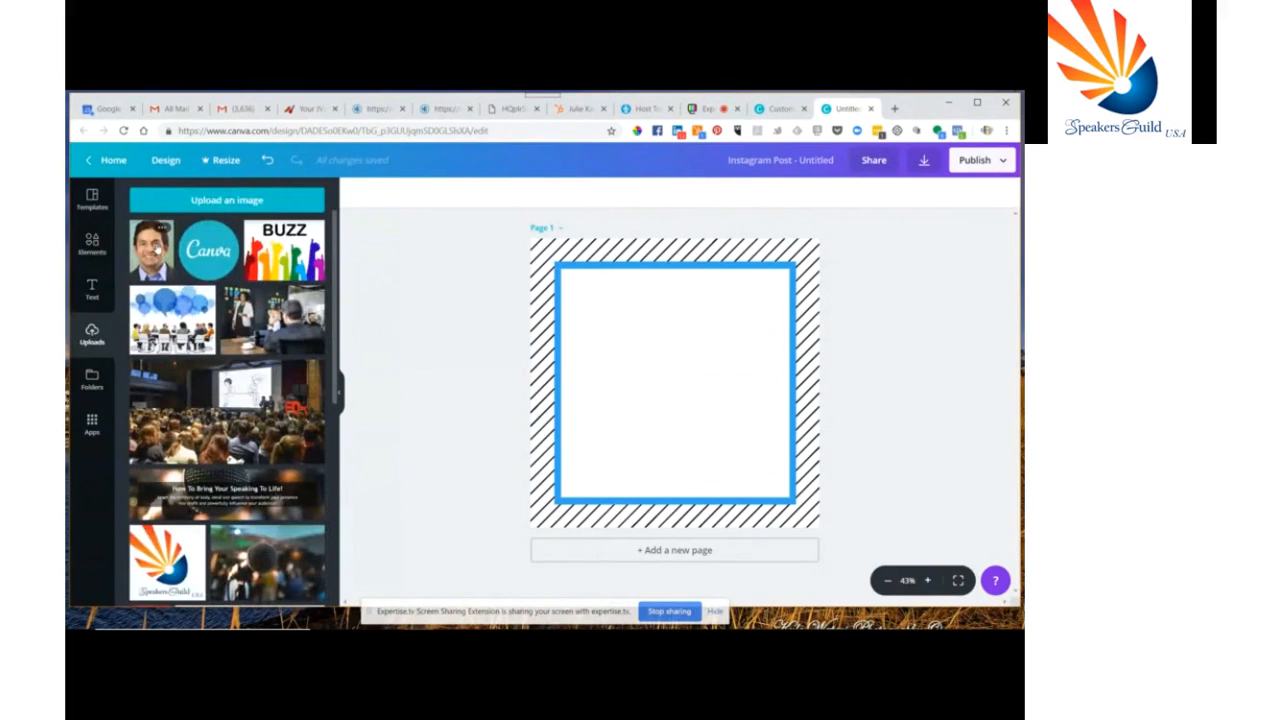
click(155, 250)
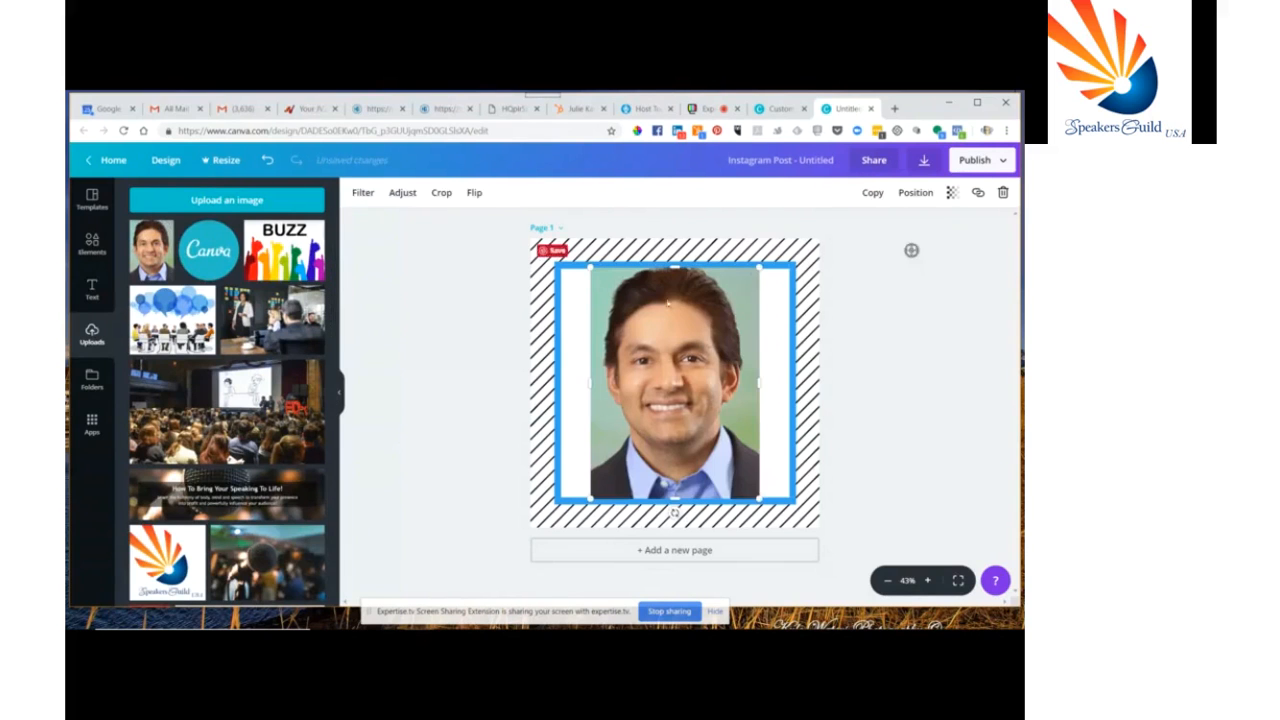
drag(757, 281, 734, 357)
drag(648, 428, 622, 386)
click(449, 357)
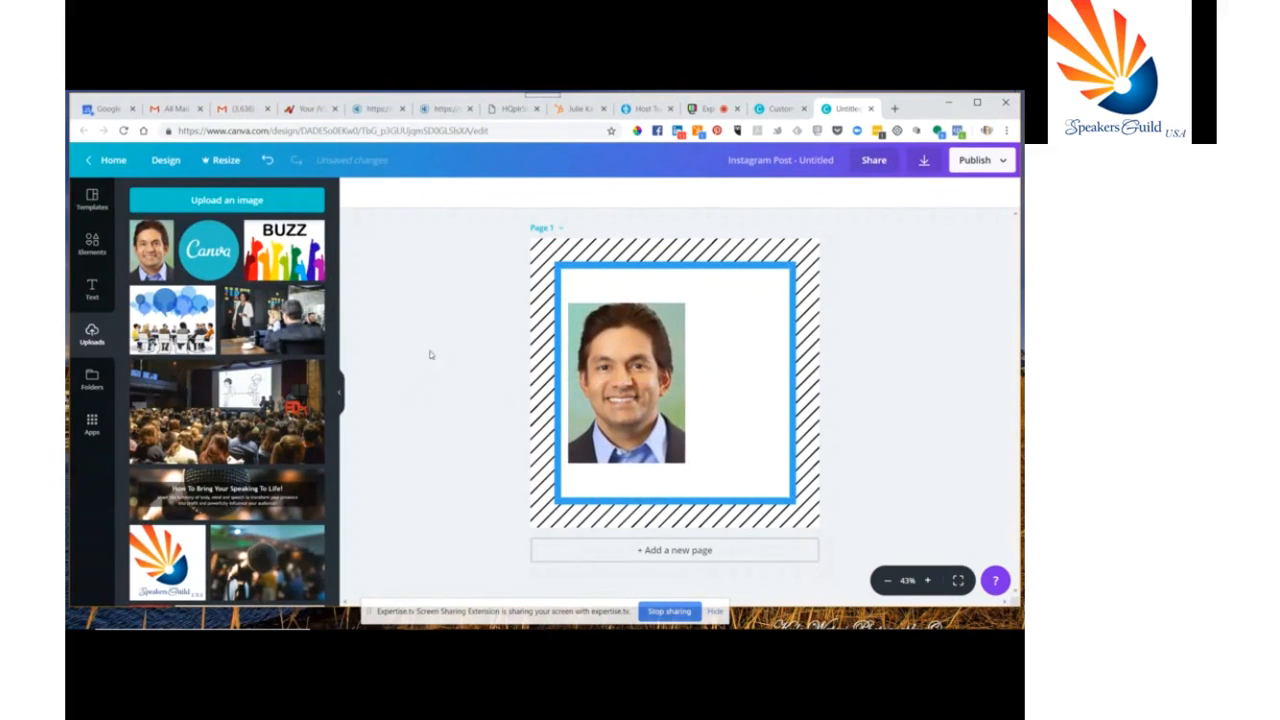
Add a new text box and move it beside the top of the photo, narrowing it slightly
click(92, 288)
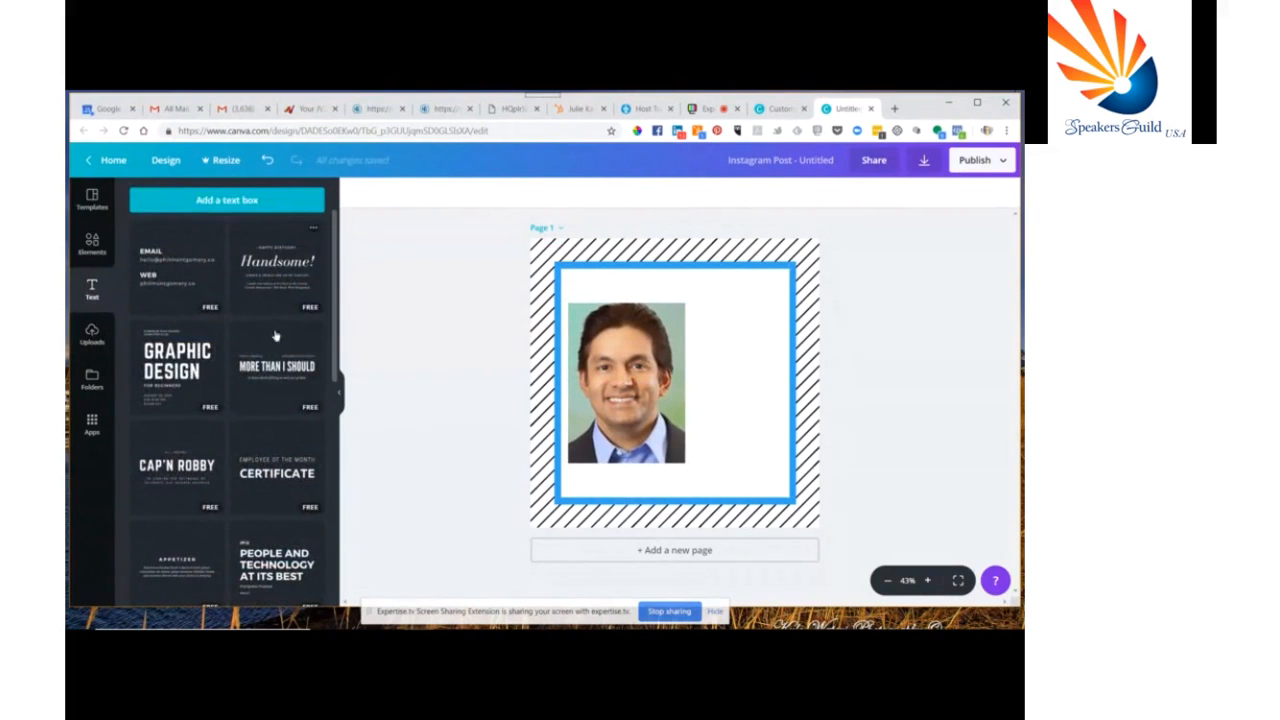
scroll(258, 392, down, 10)
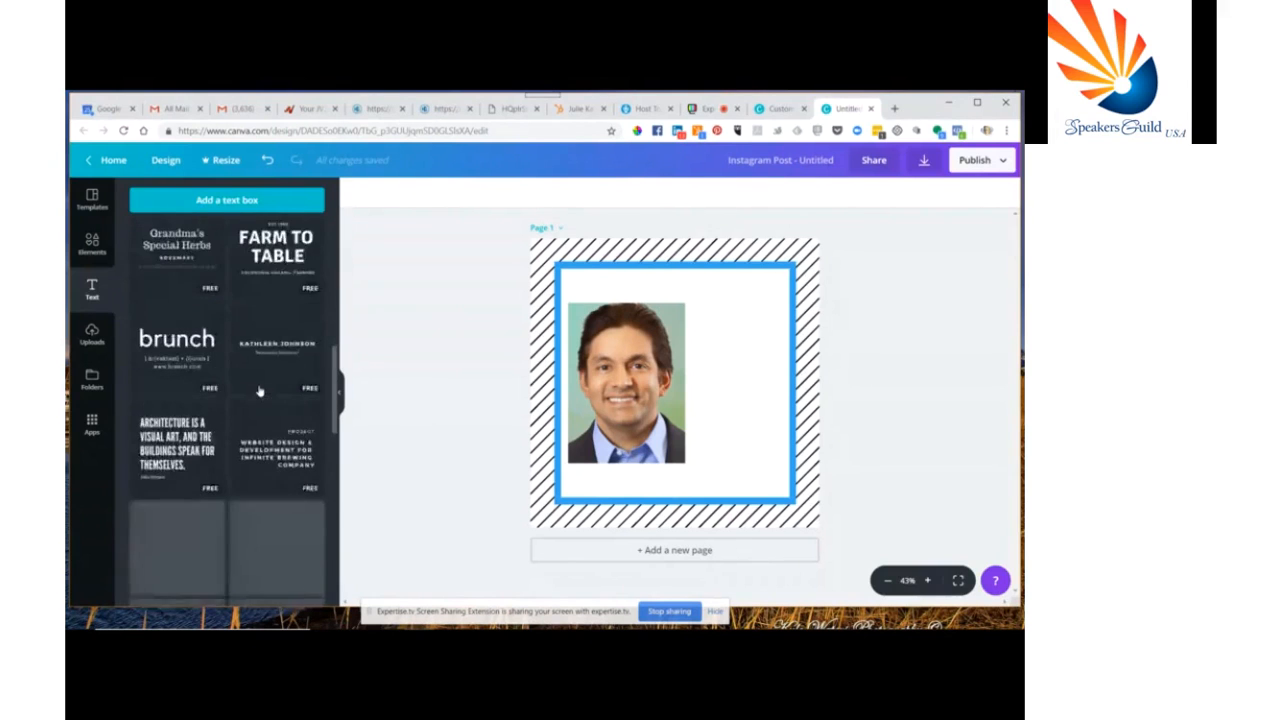
click(225, 202)
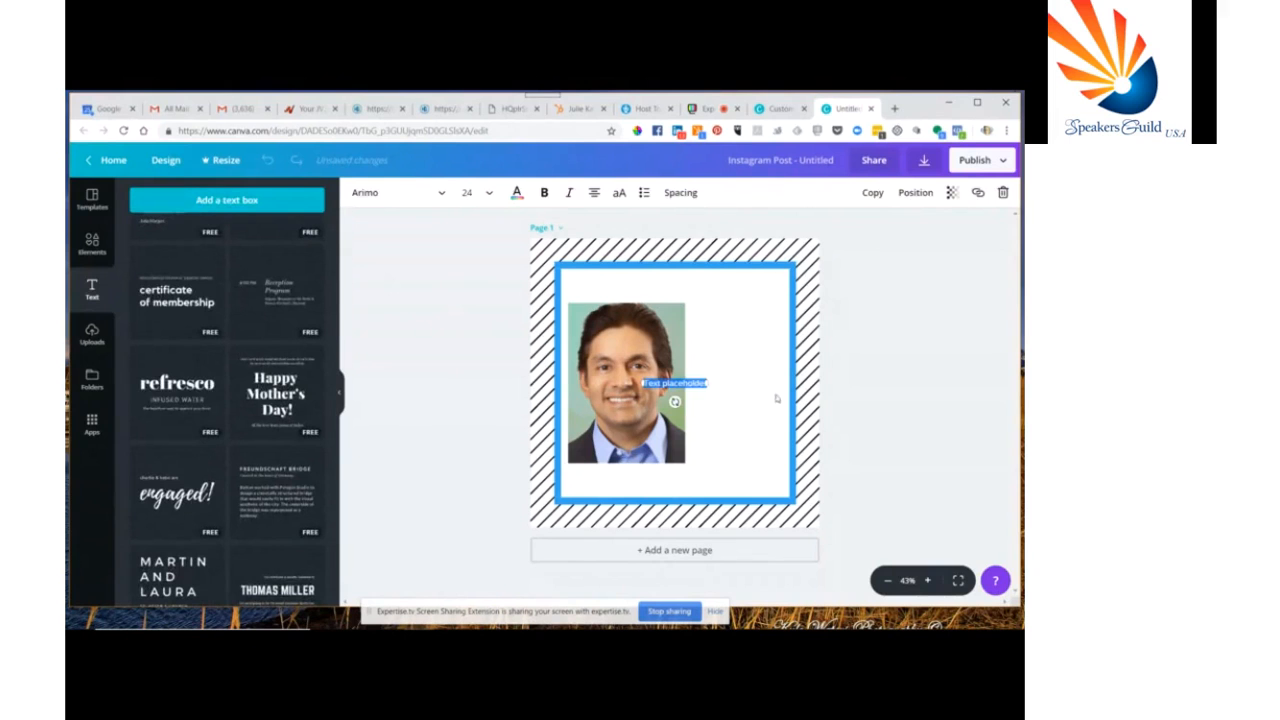
drag(712, 383, 690, 320)
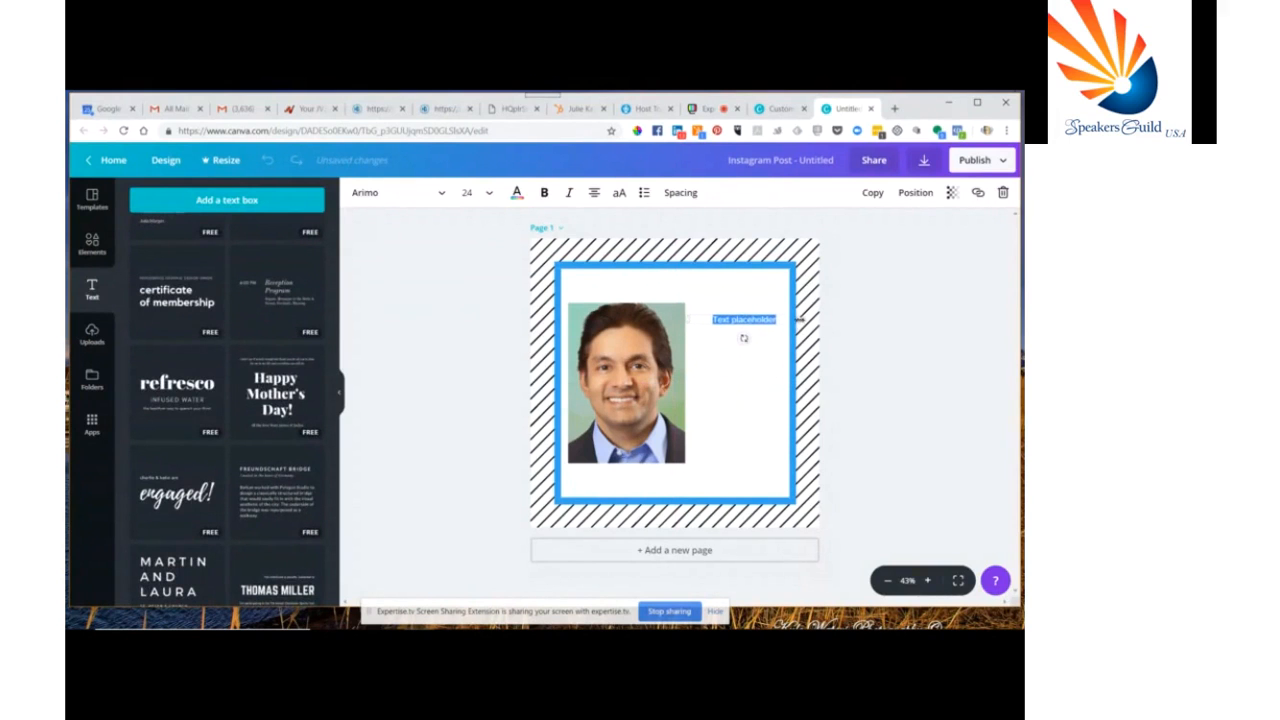
drag(799, 320, 787, 320)
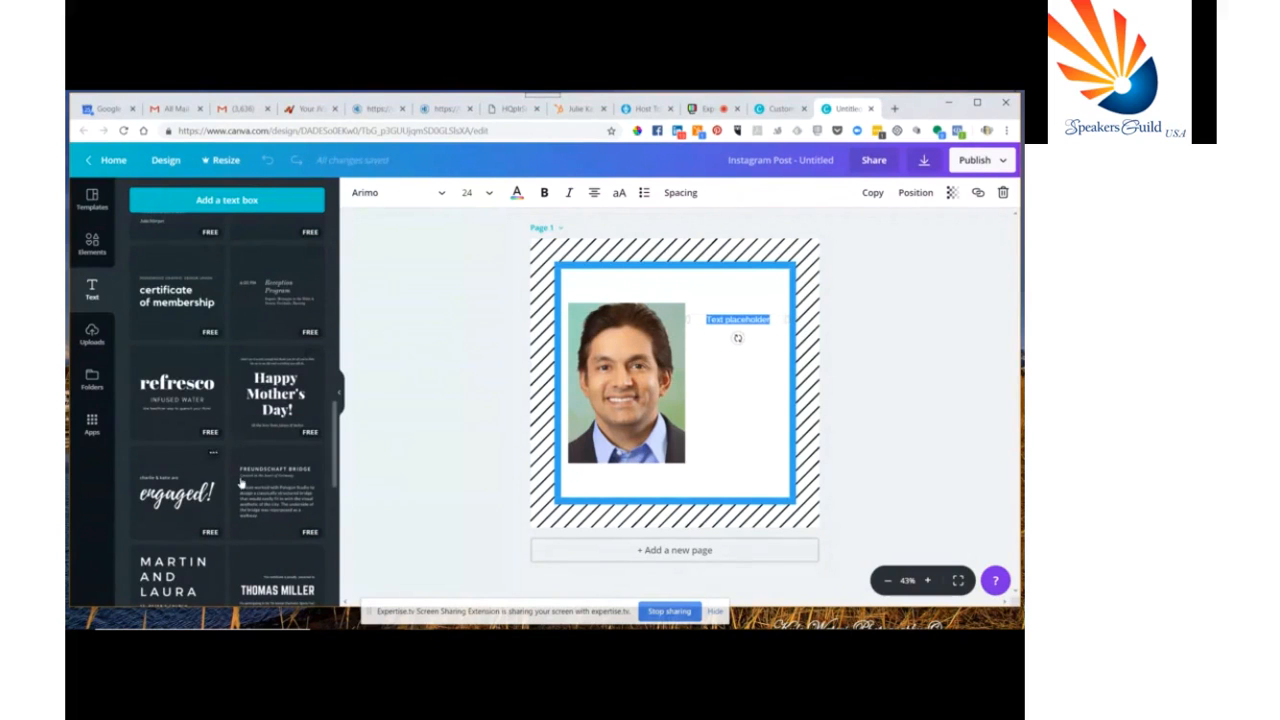
Replace the placeholder text with the person's full name and deselect it
scroll(240, 484, down, 5)
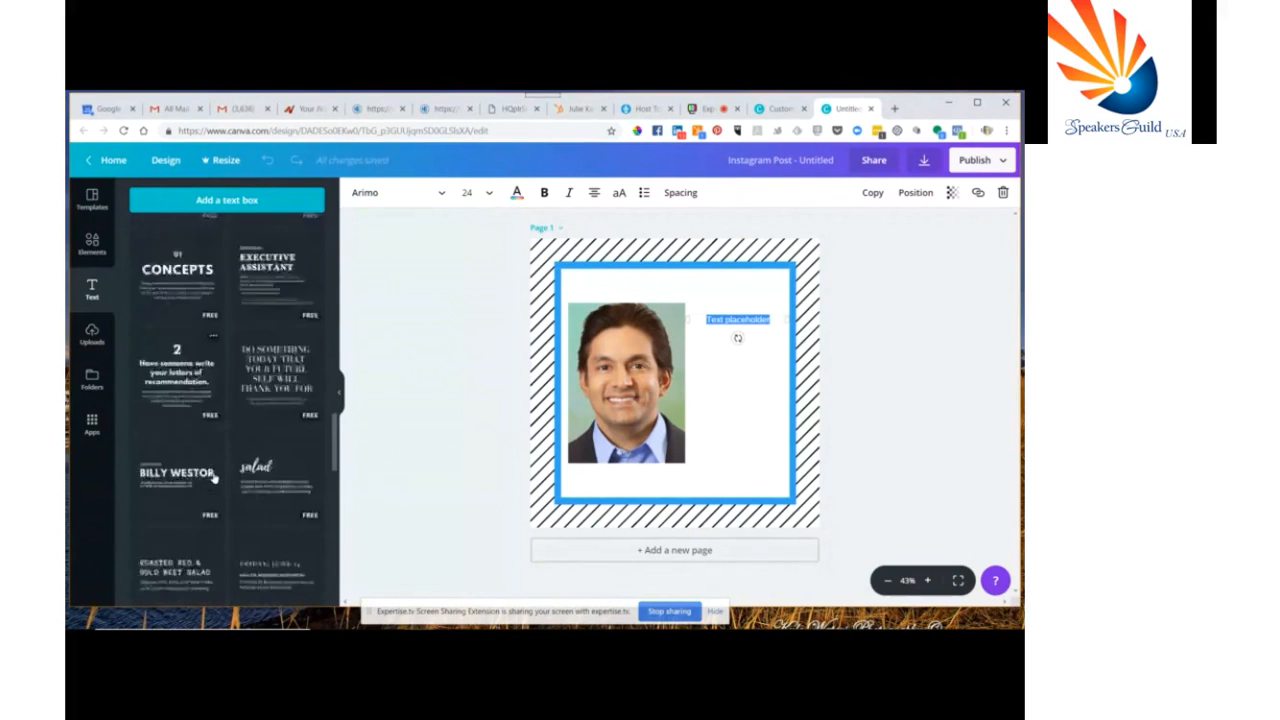
scroll(200, 434, down, 3)
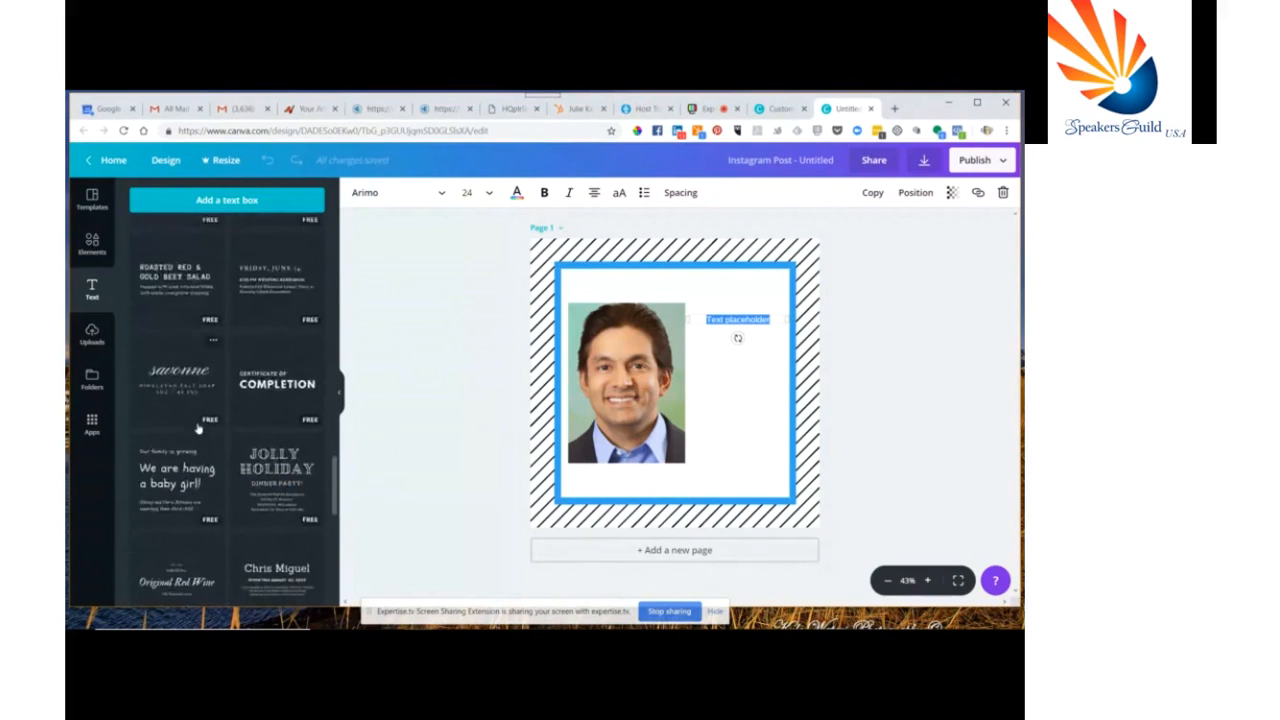
scroll(198, 428, down, 2)
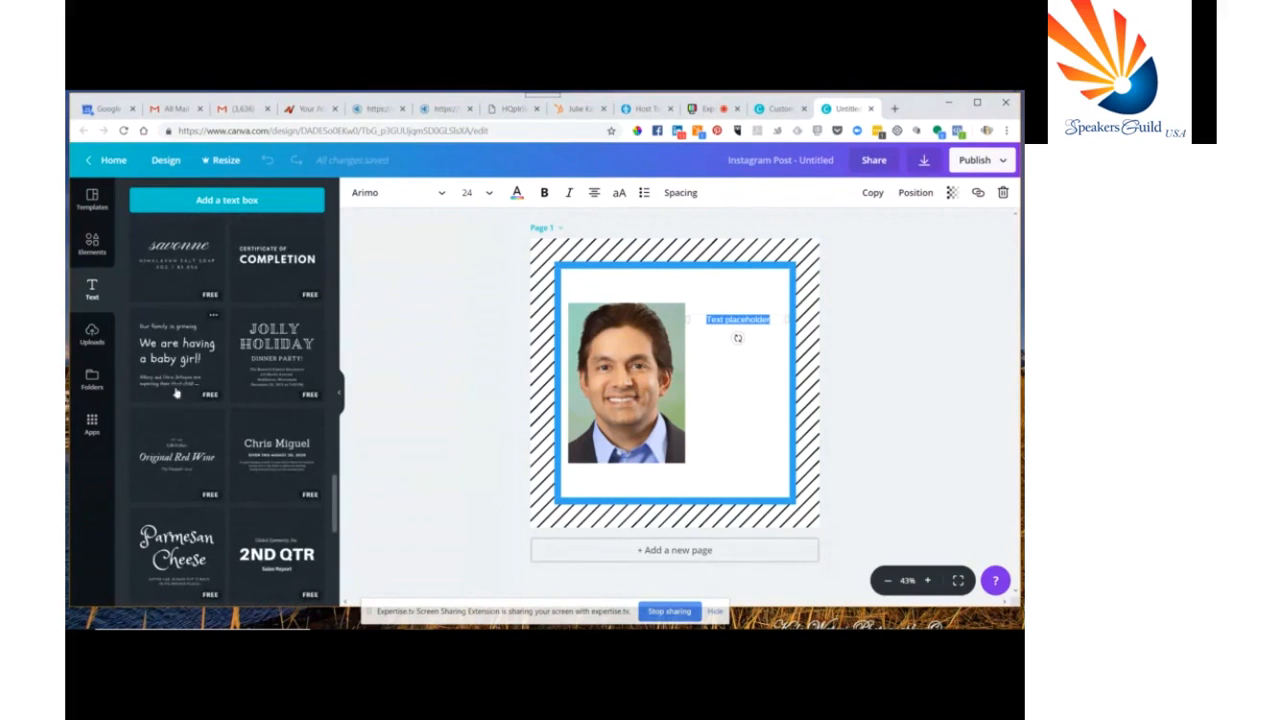
scroll(202, 420, down, 5)
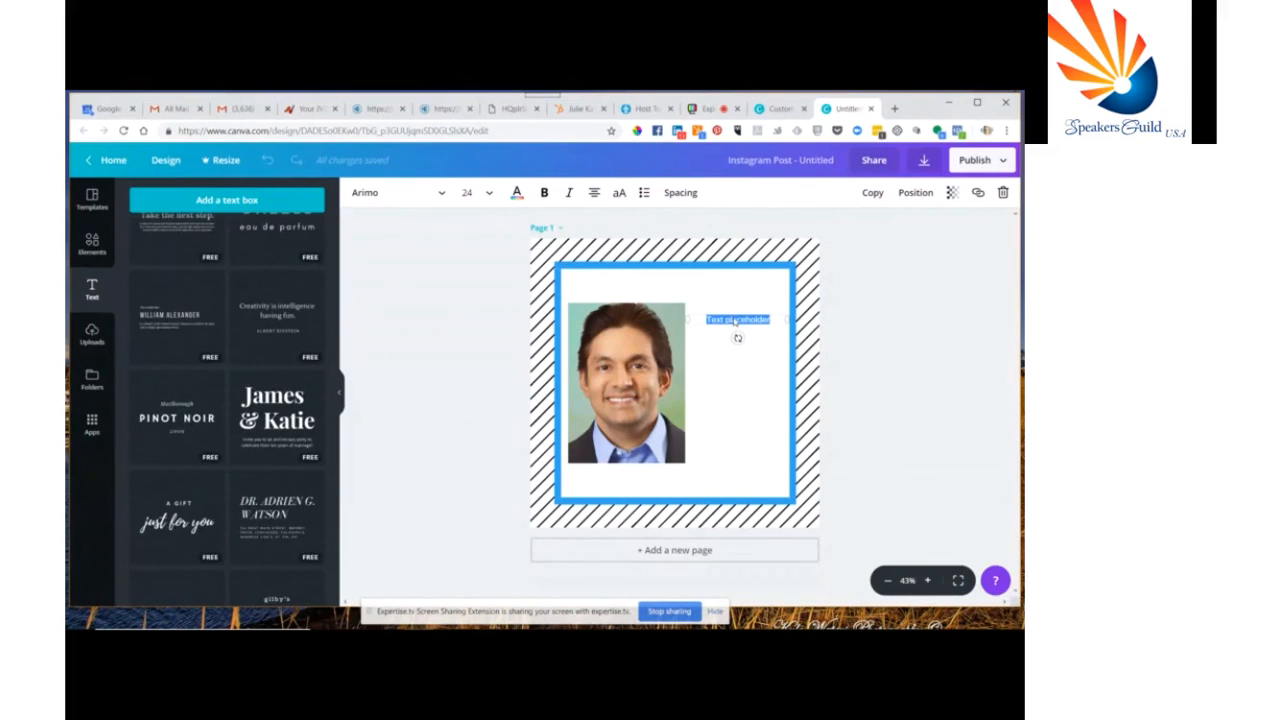
triple_click(735, 320)
click(726, 366)
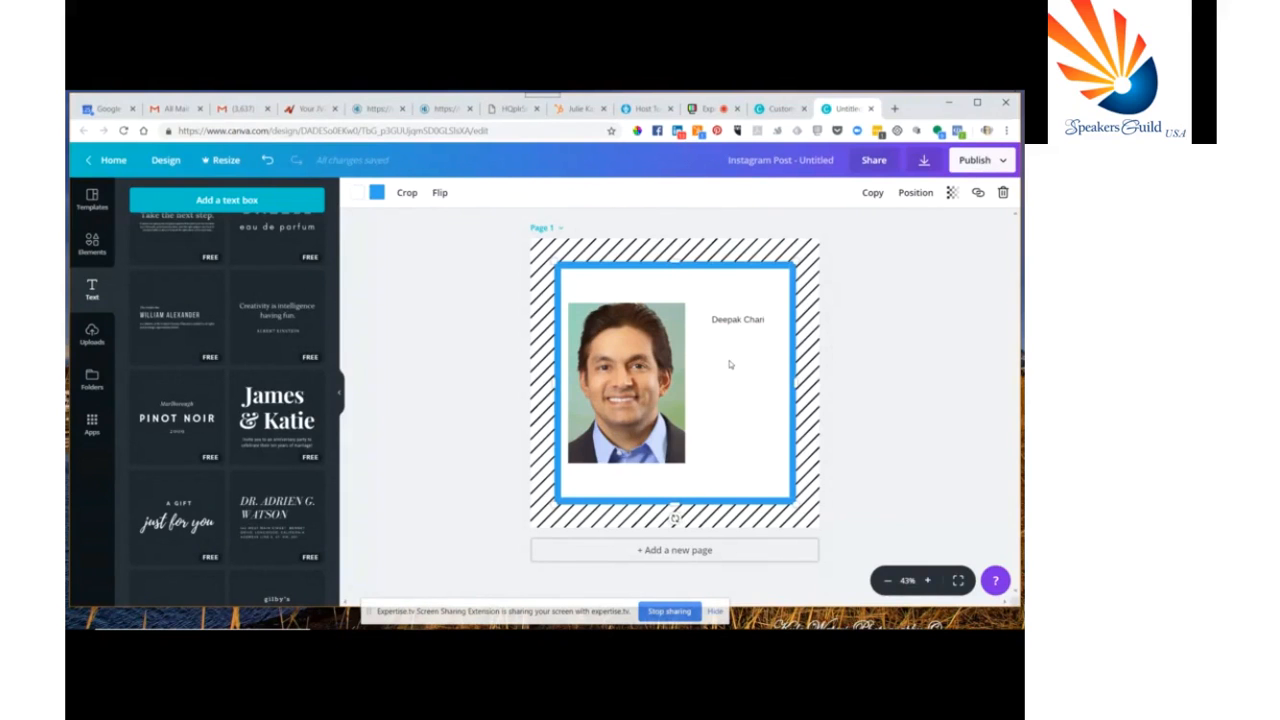
click(93, 240)
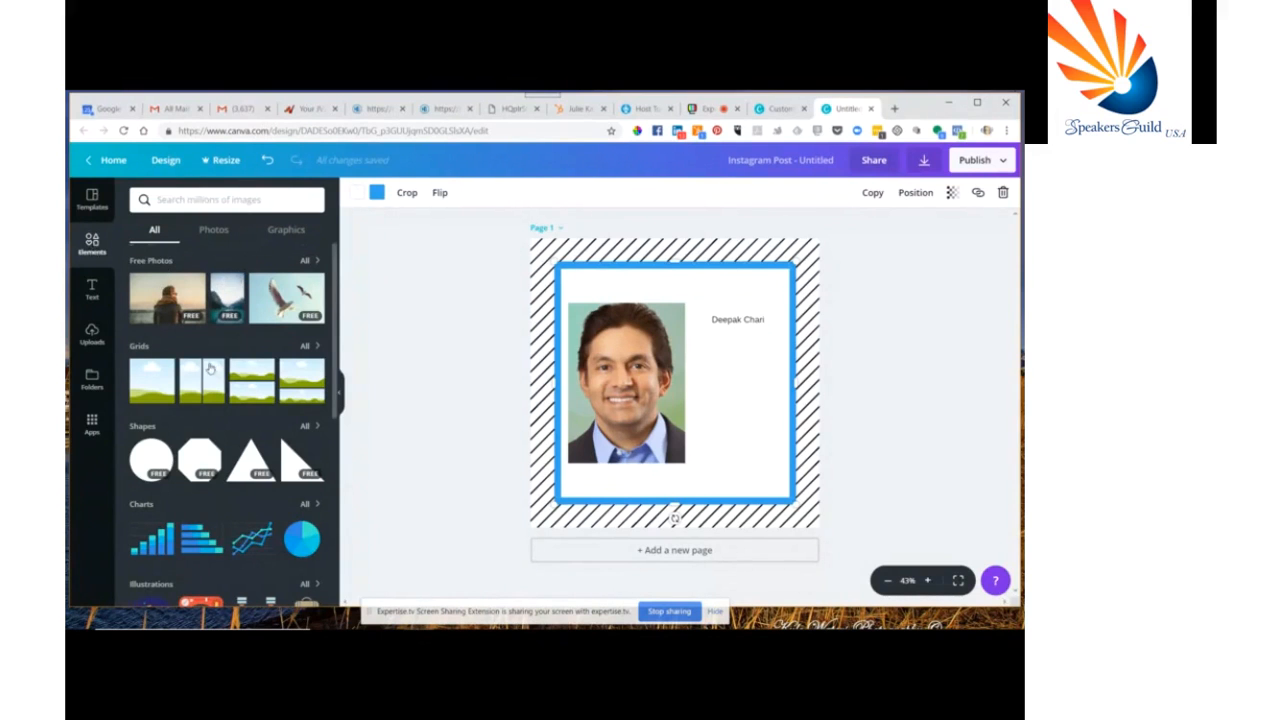
scroll(210, 369, down, 1)
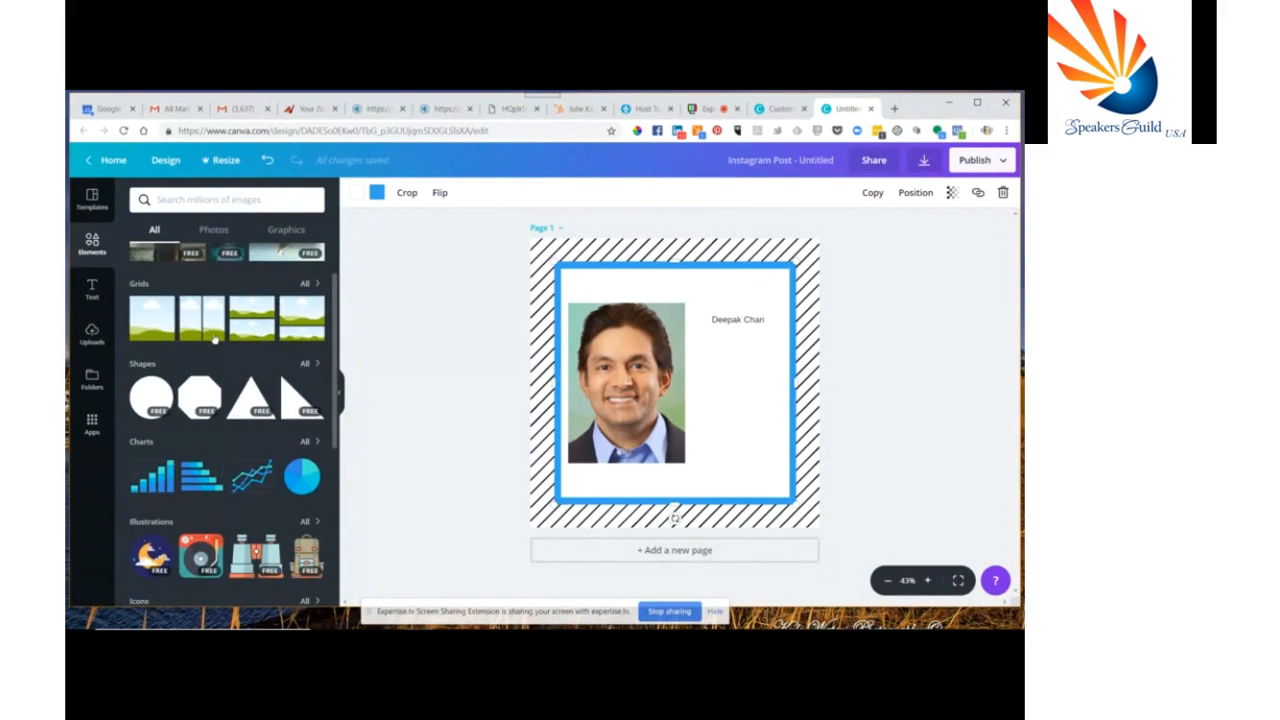
scroll(217, 340, down, 1)
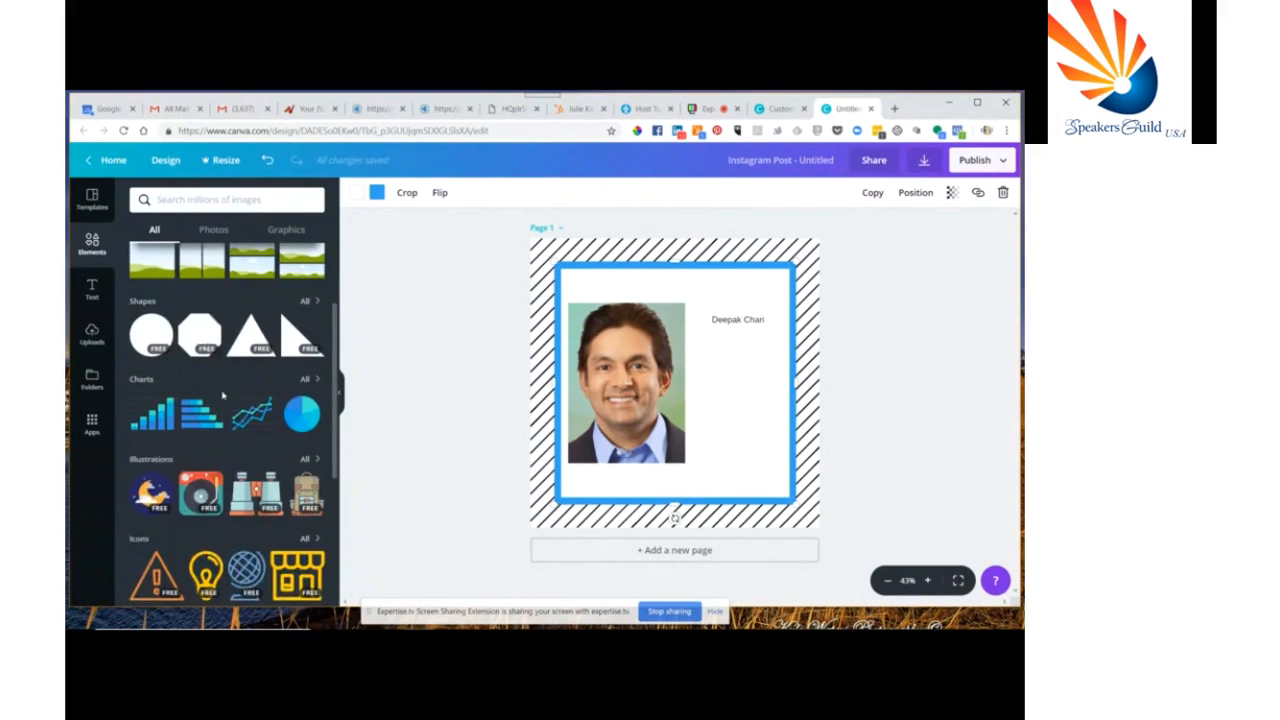
scroll(207, 345, down, 2)
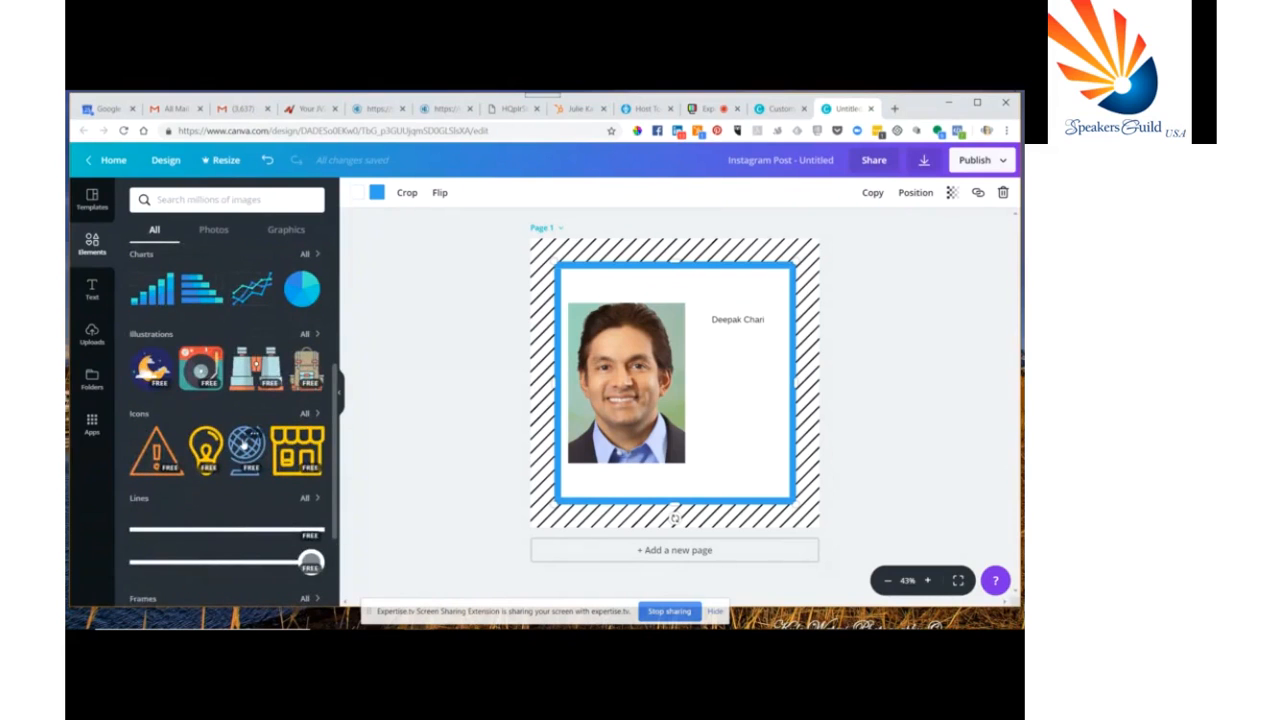
scroll(244, 446, down, 1)
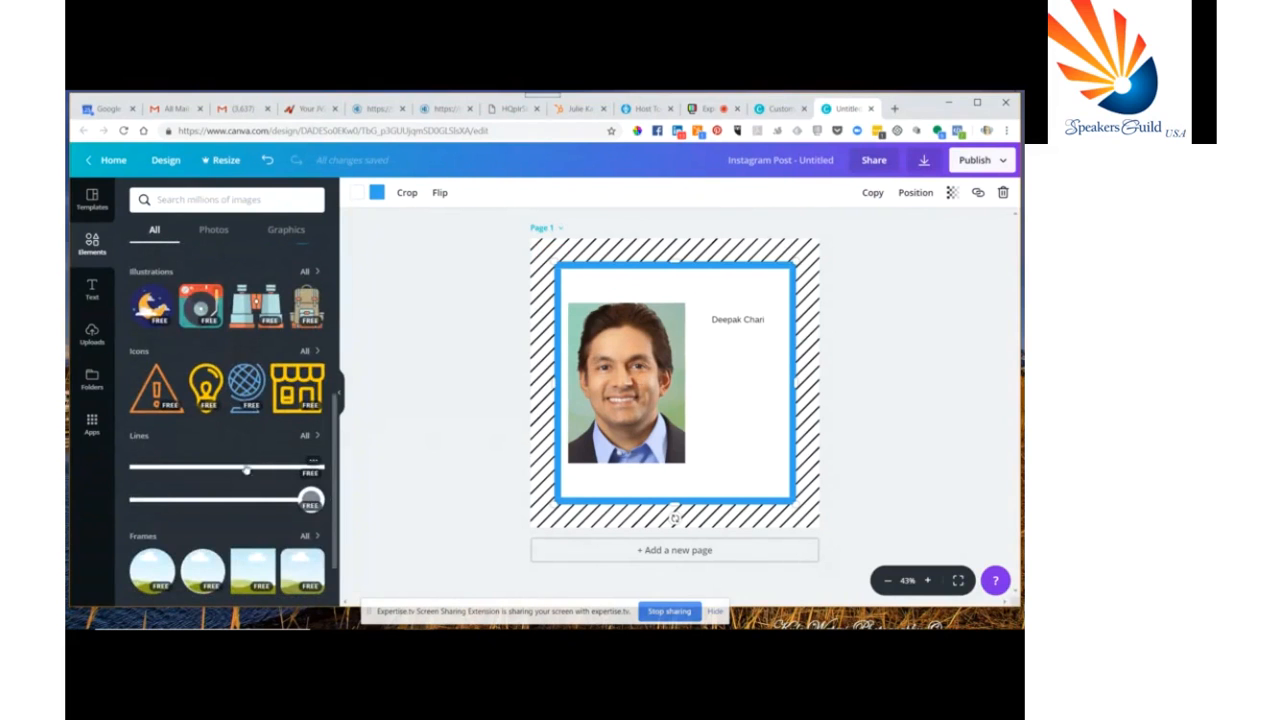
scroll(247, 468, down, 1)
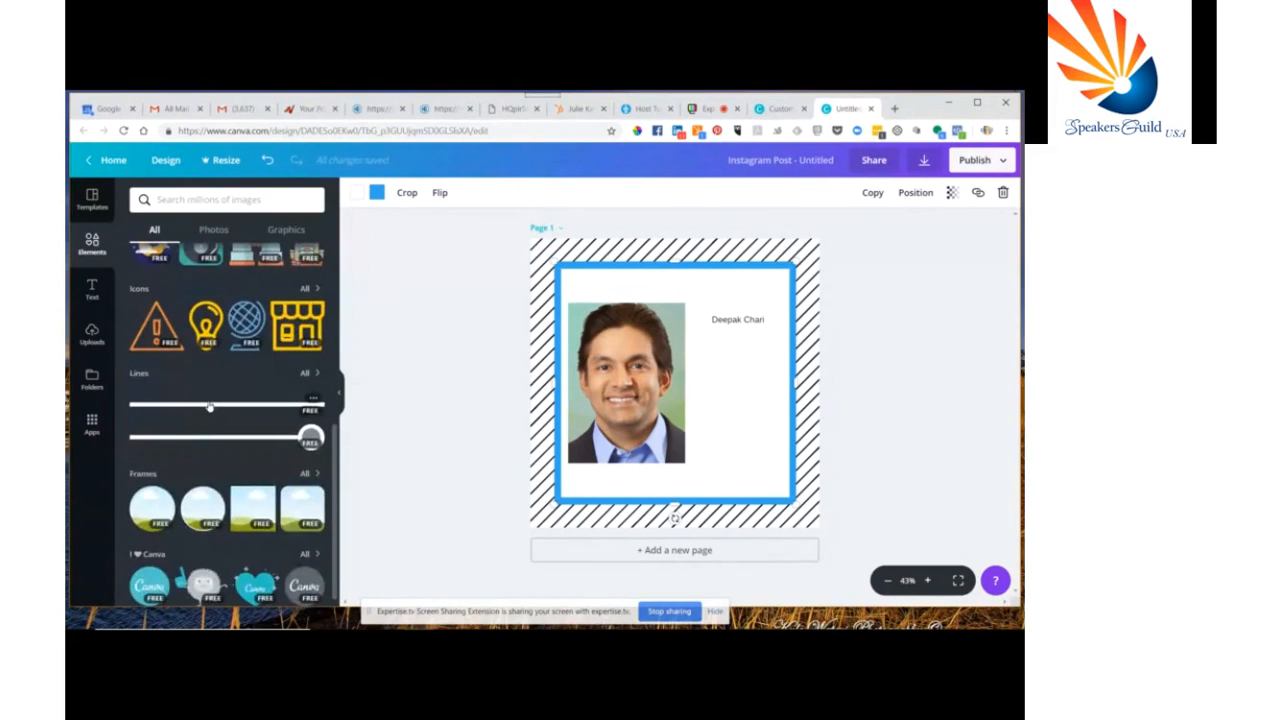
click(203, 438)
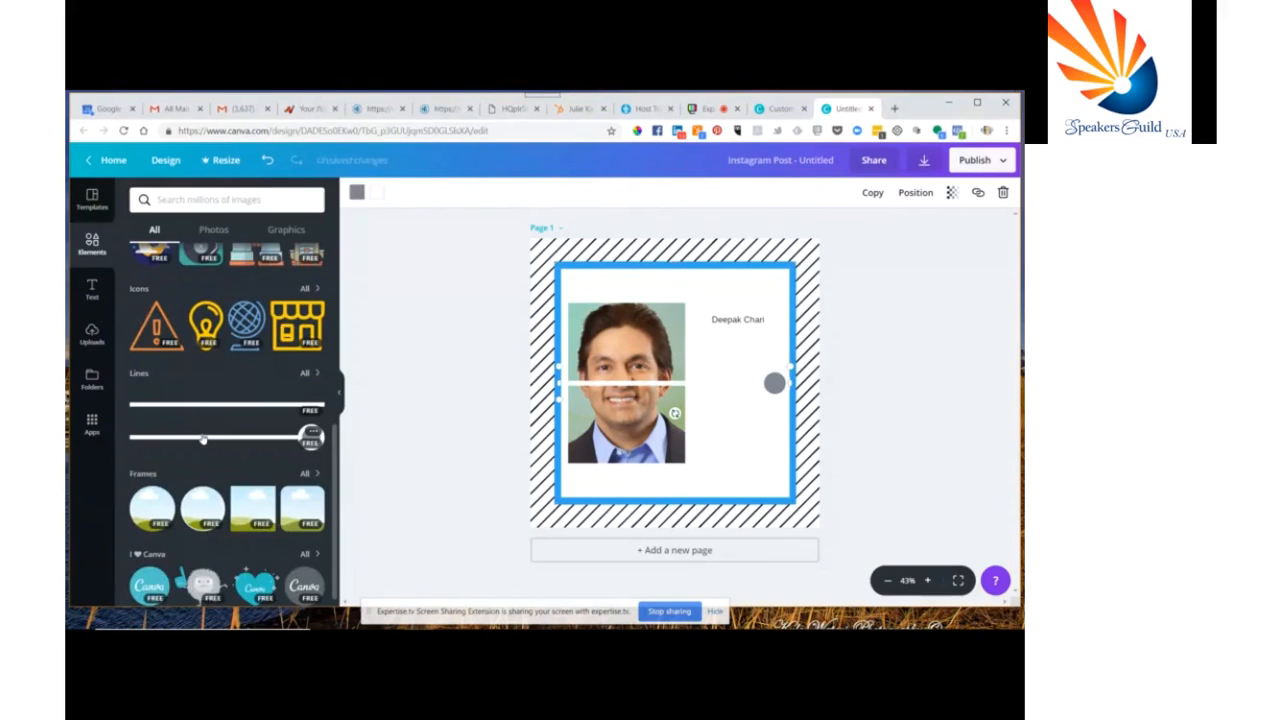
scroll(203, 440, down, 1)
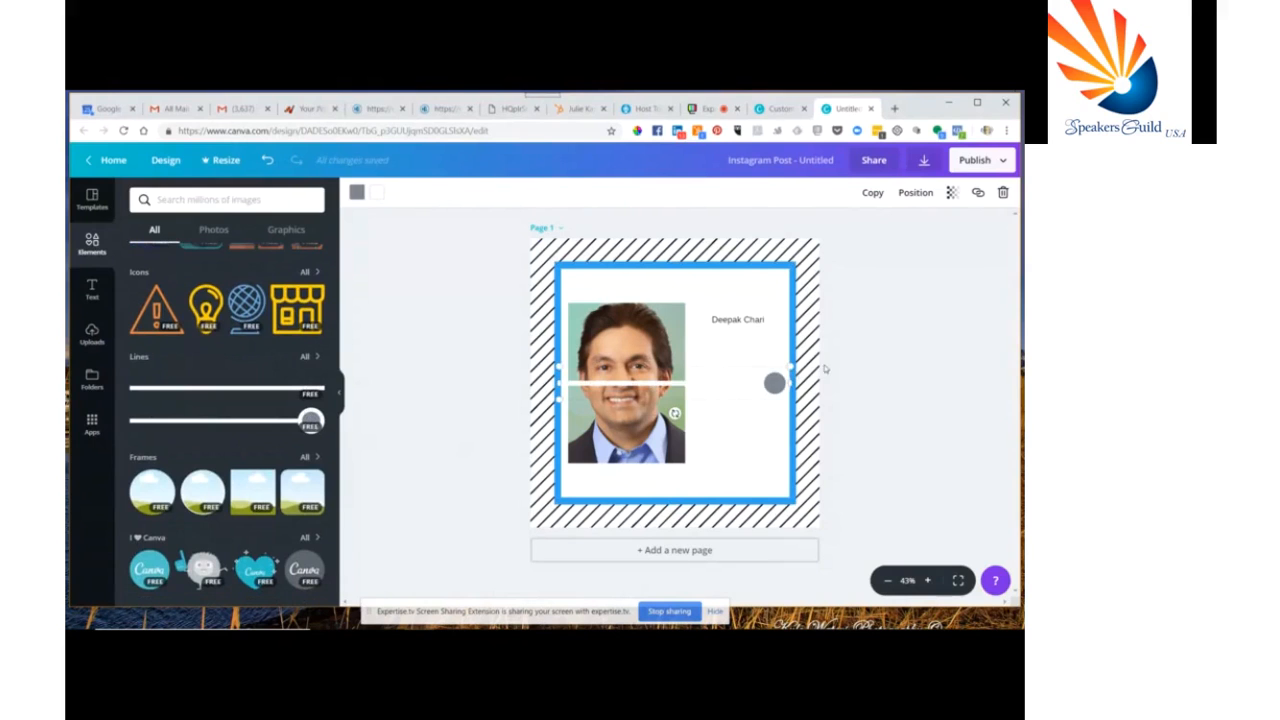
key(Delete)
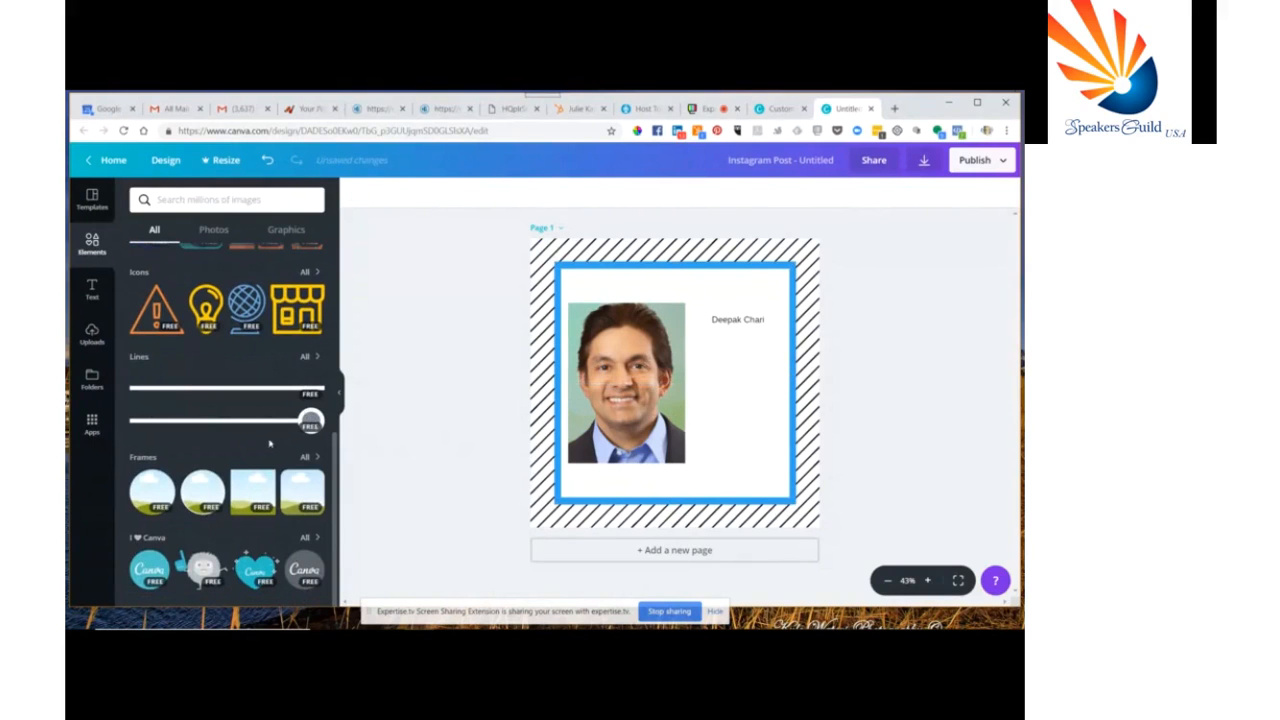
Open the Lines collection, add the grey ribbon banner and drag it to the bottom of the frame
click(305, 358)
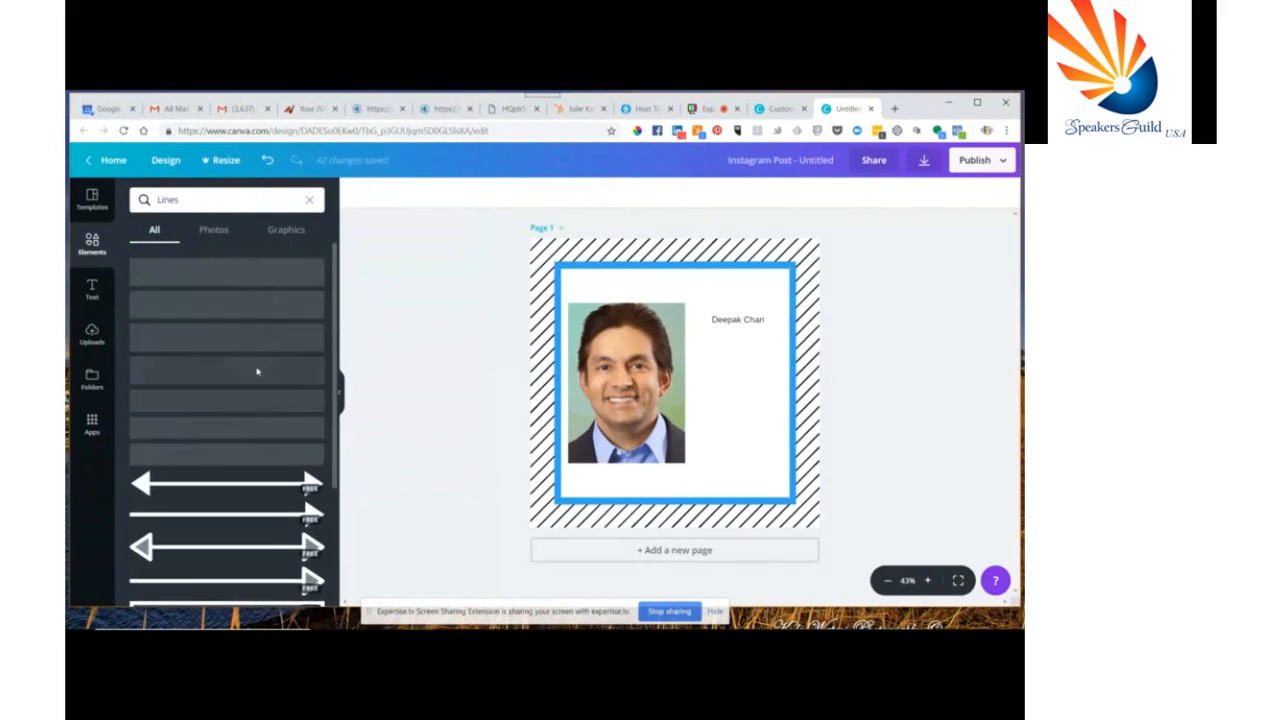
scroll(257, 372, down, 5)
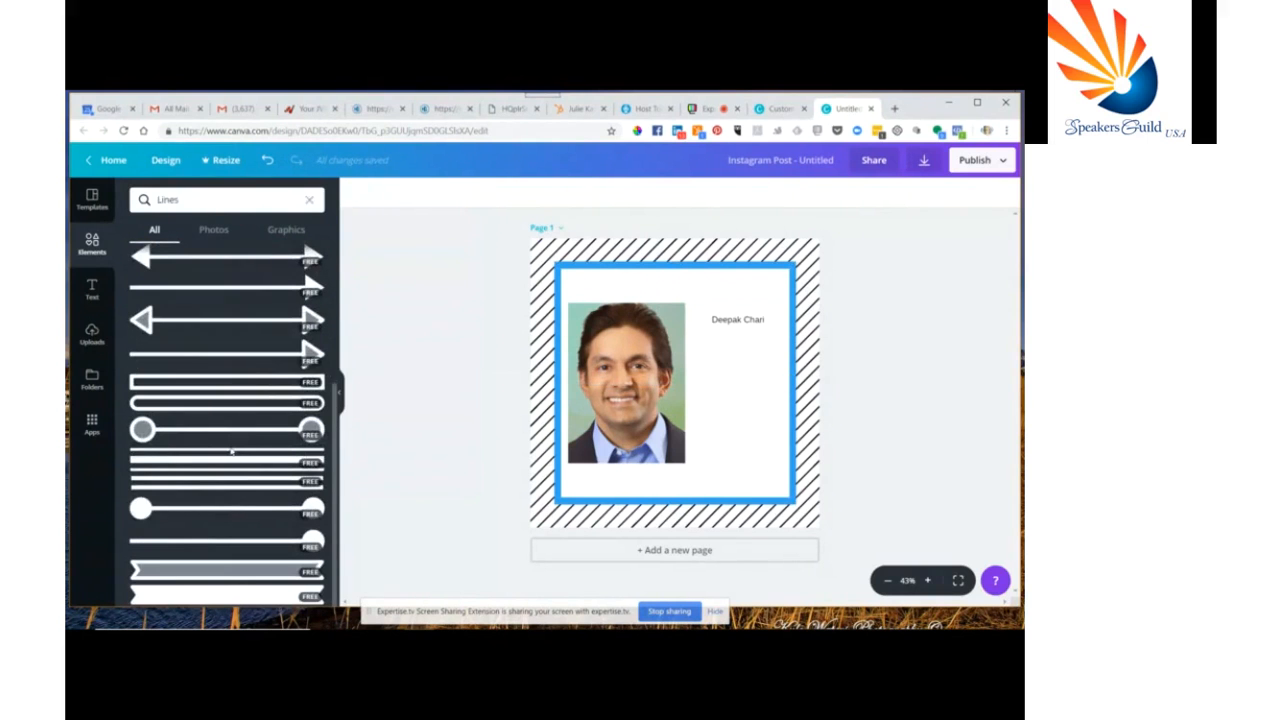
click(220, 574)
drag(685, 376, 690, 476)
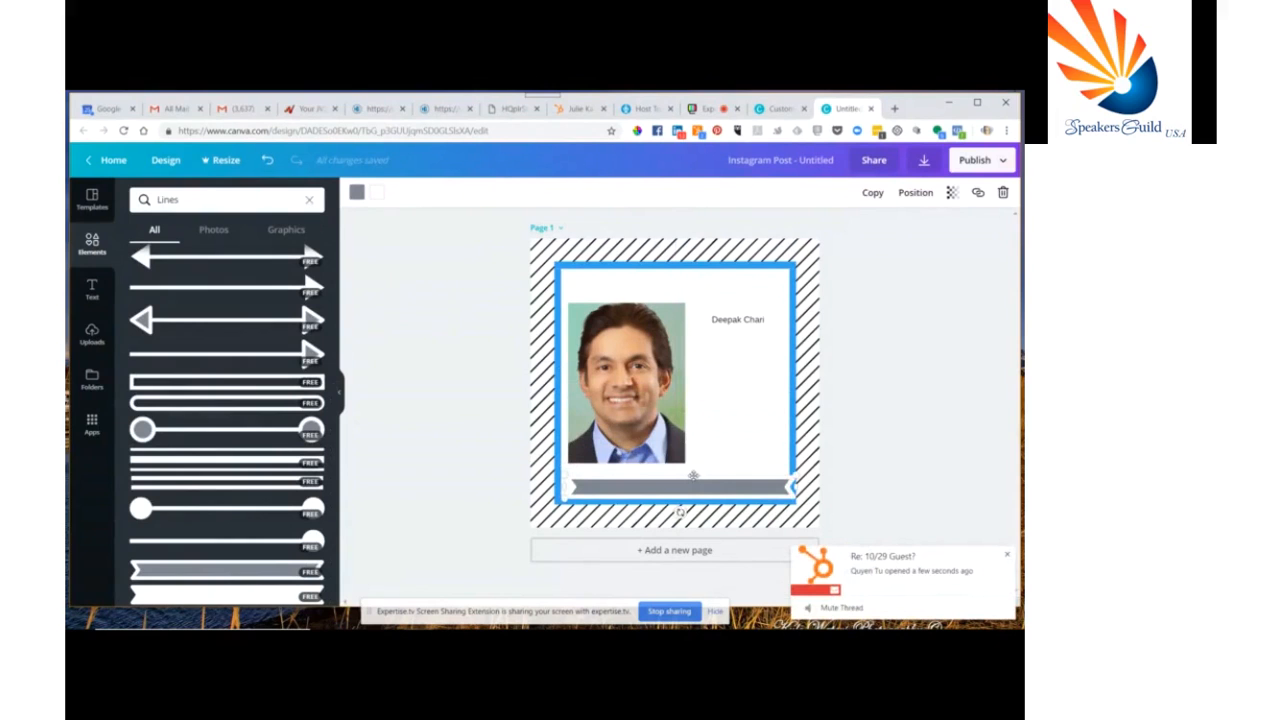
drag(693, 474, 693, 472)
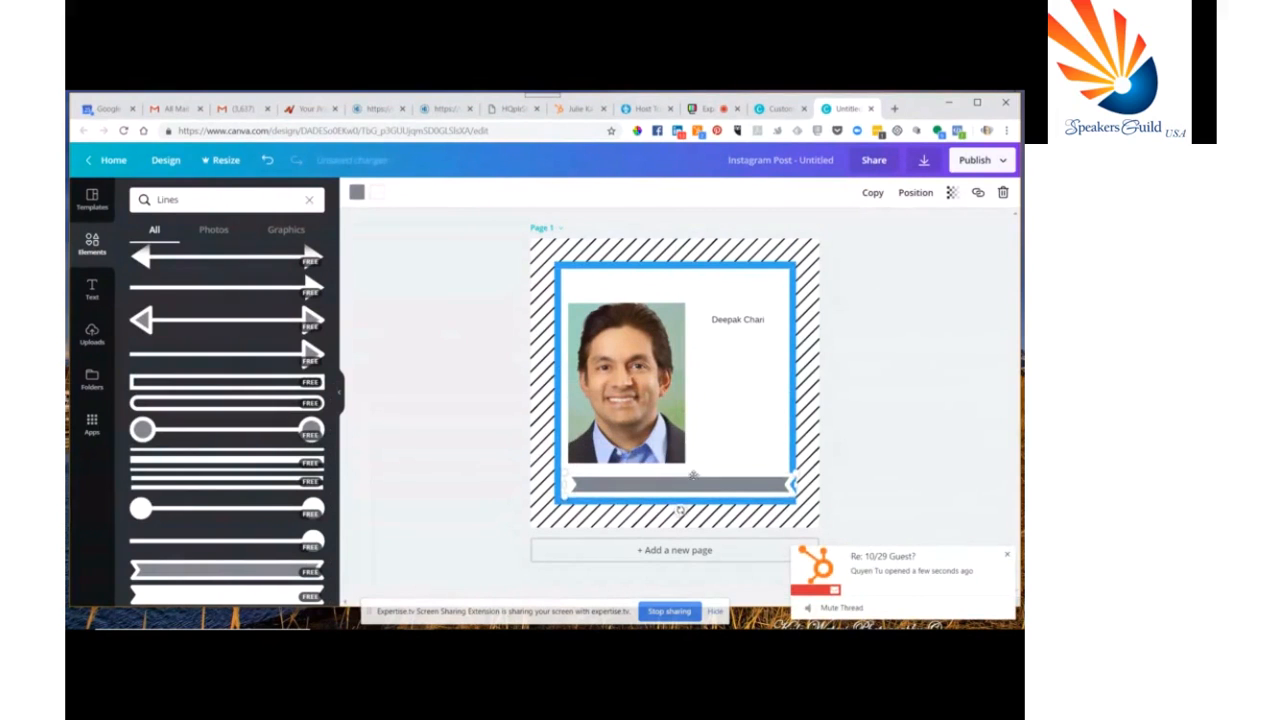
click(1004, 554)
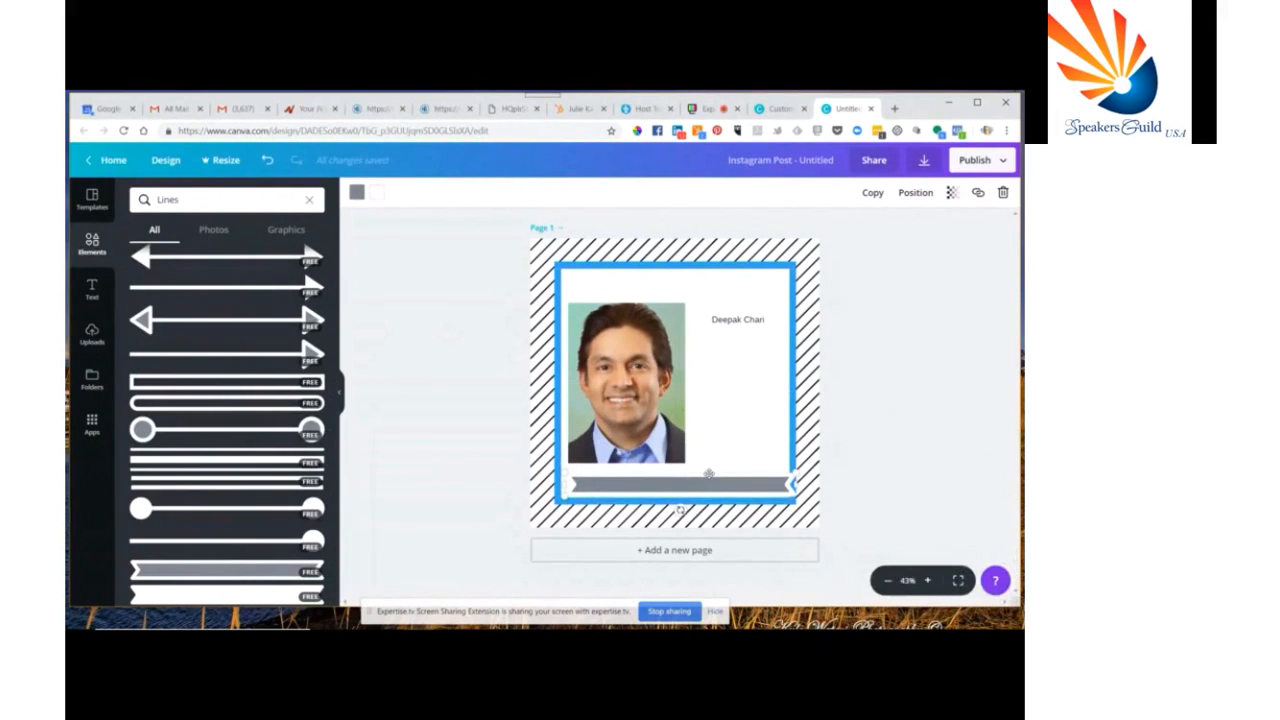
Nudge the ribbon banner up and to the left within the frame, then deselect it
key(Up)
key(Up)
key(Left)
key(Left)
key(Left)
key(Left)
key(Left)
key(Left)
key(Left)
key(Left)
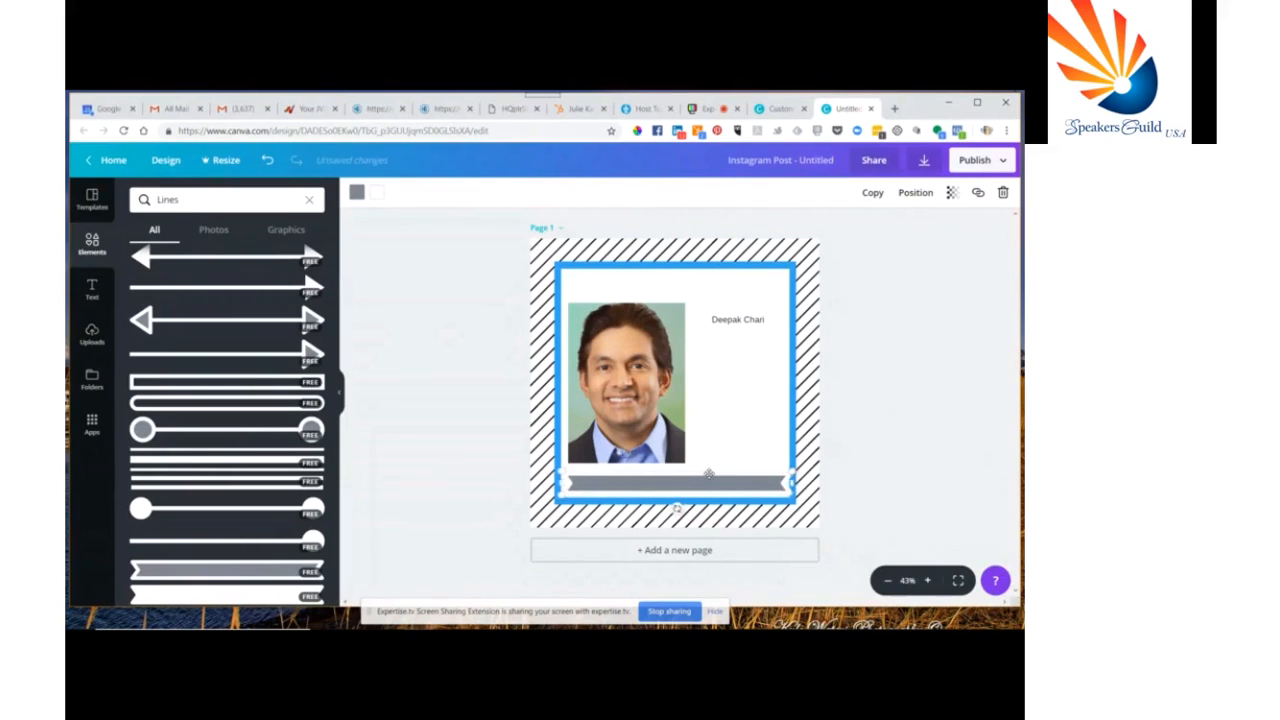
key(Left)
key(Left)
click(911, 351)
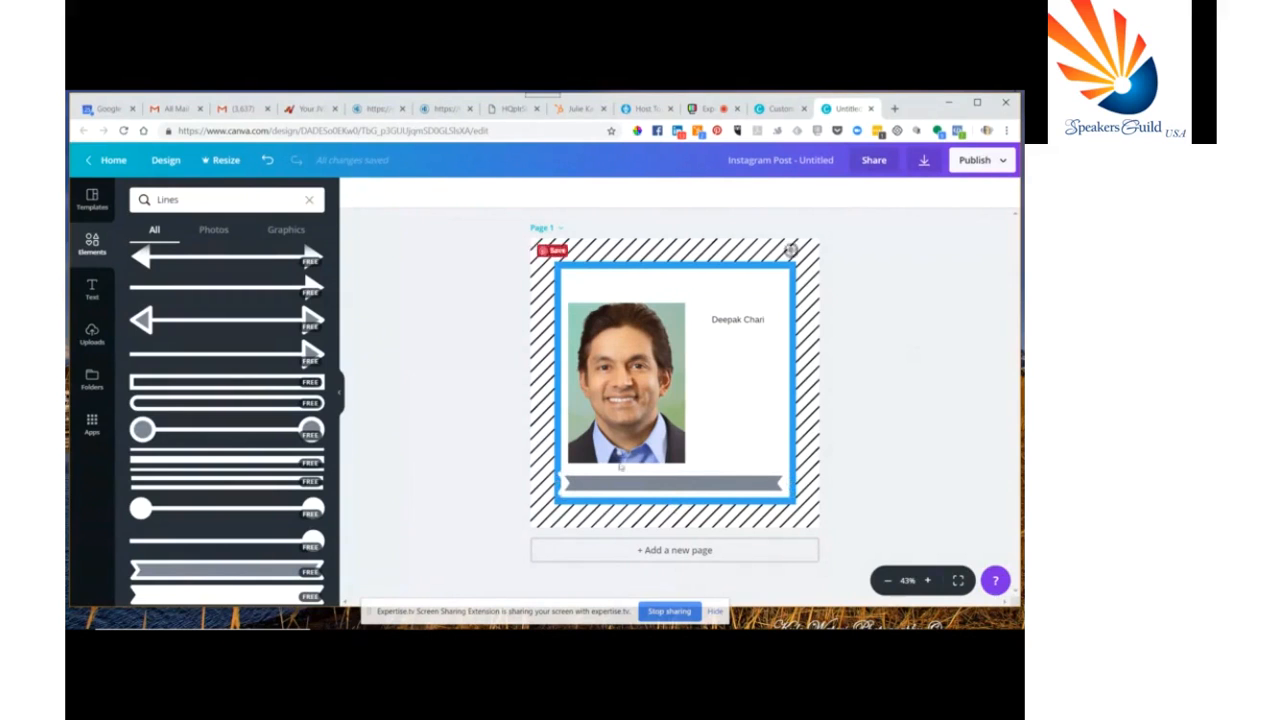
Shorten the banner from its left end and reposition it just above the frame's bottom edge
click(598, 487)
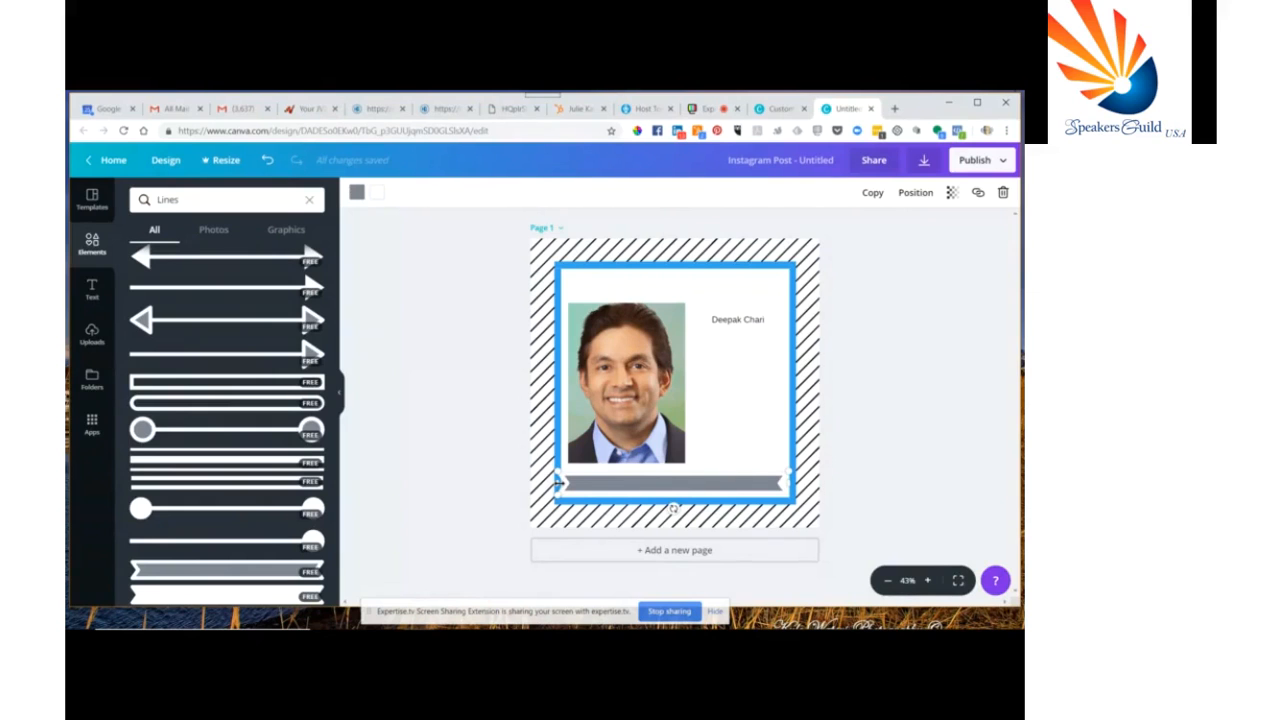
drag(560, 482, 574, 482)
drag(705, 482, 703, 496)
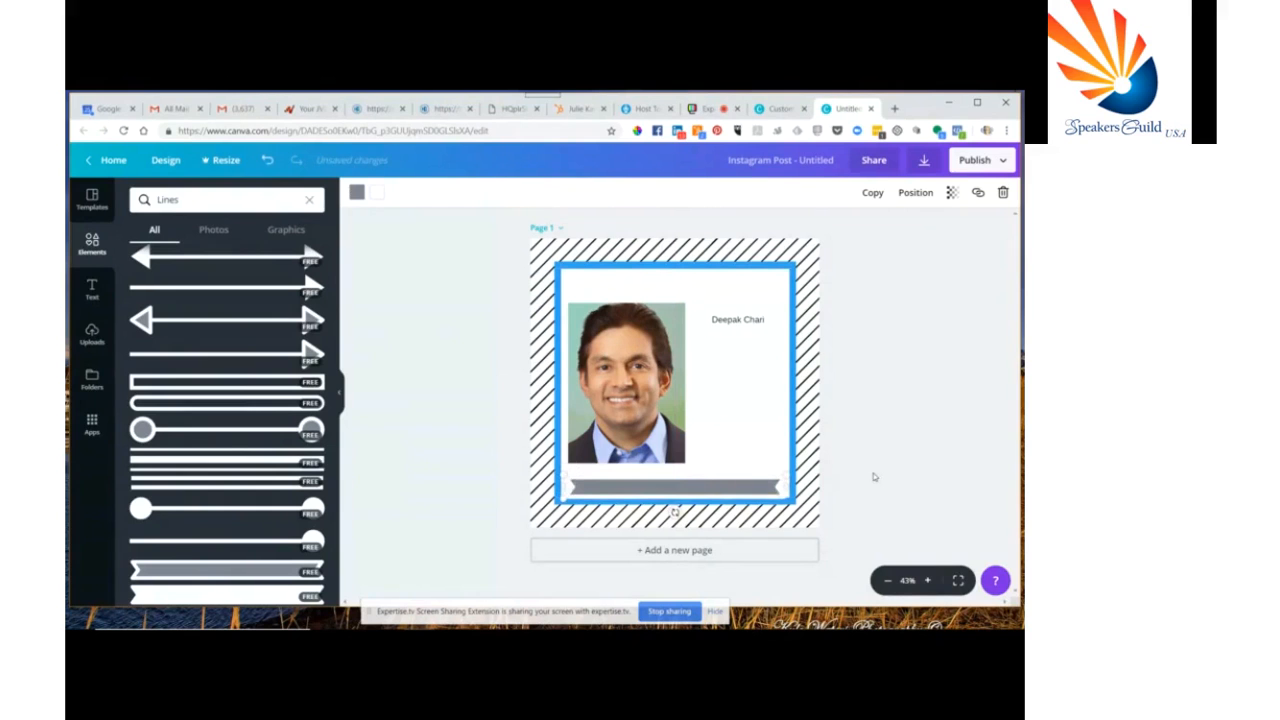
key(Up)
key(Up)
key(Up)
key(Up)
key(Up)
key(Up)
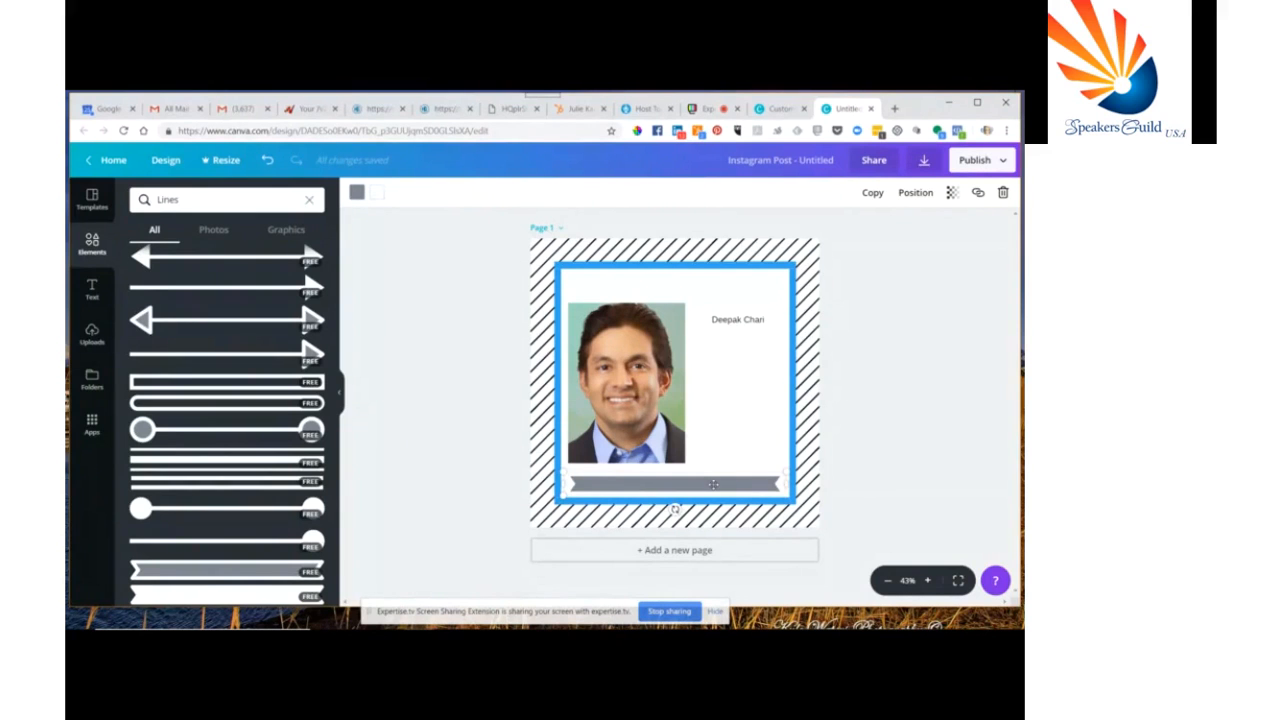
Recolour the ribbon banner black
click(357, 192)
click(369, 319)
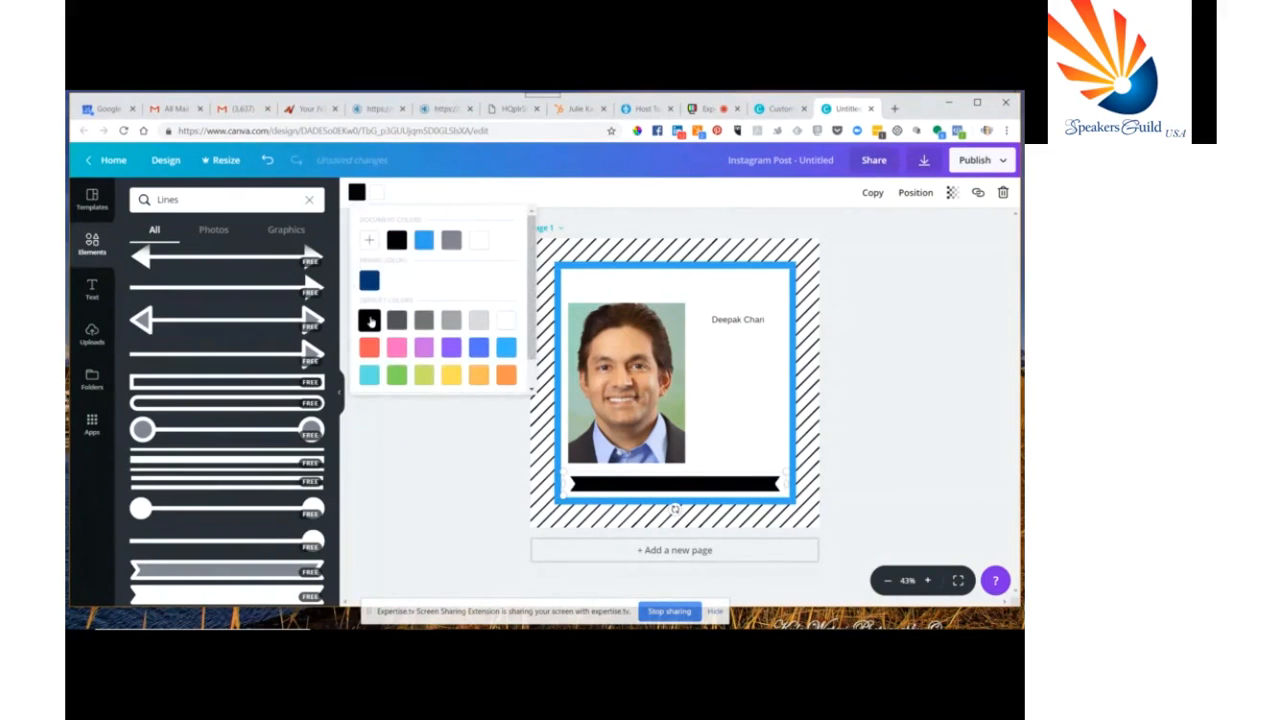
click(441, 480)
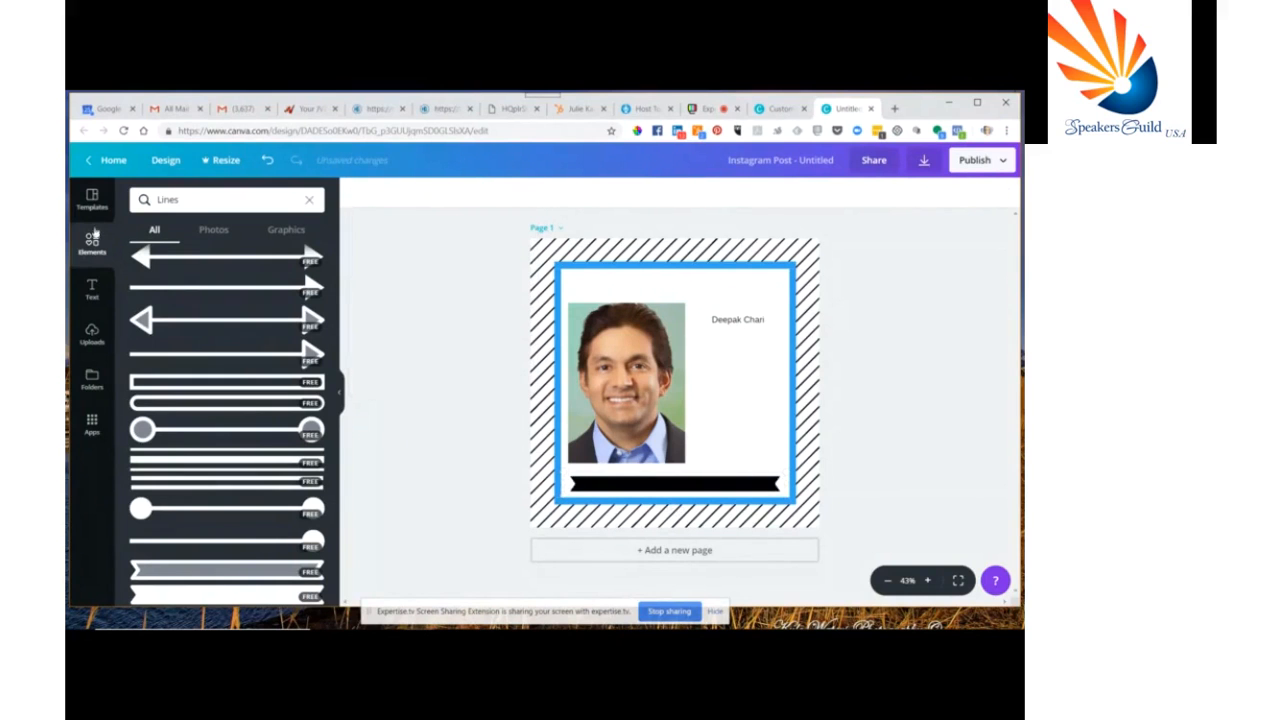
Add a text box to the post and drag it down onto the ribbon banner
click(95, 291)
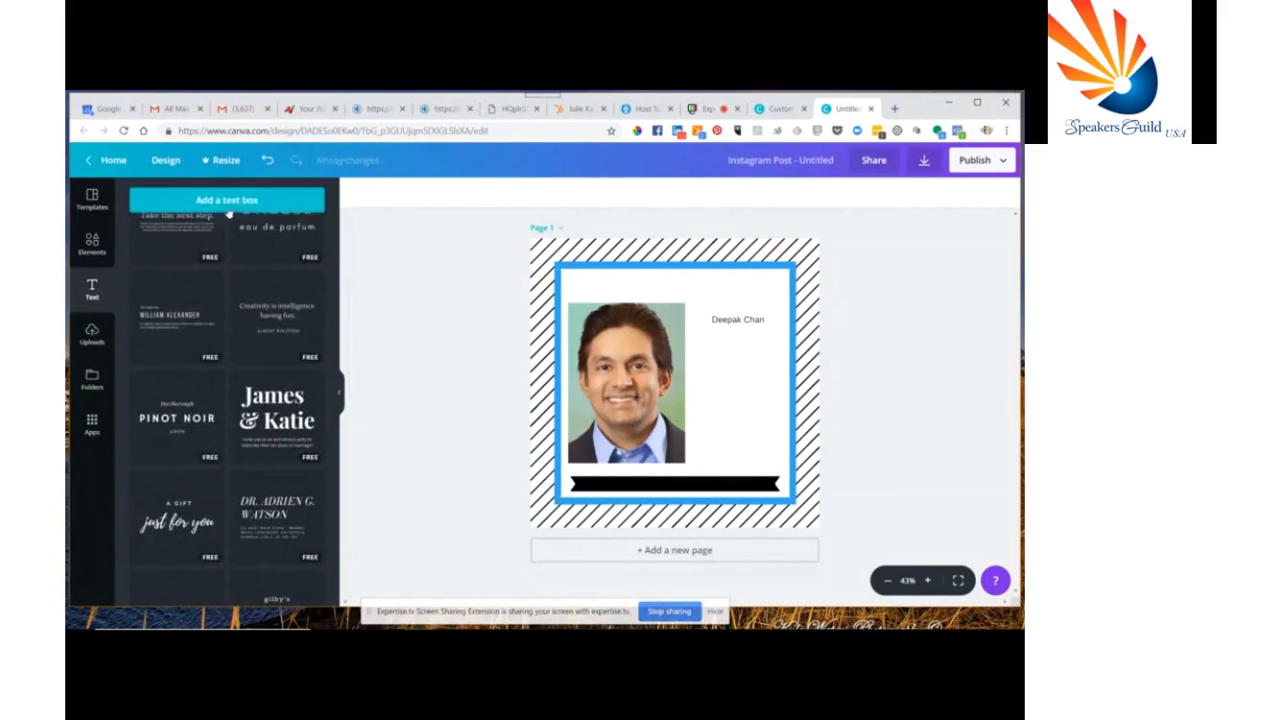
drag(245, 232, 675, 383)
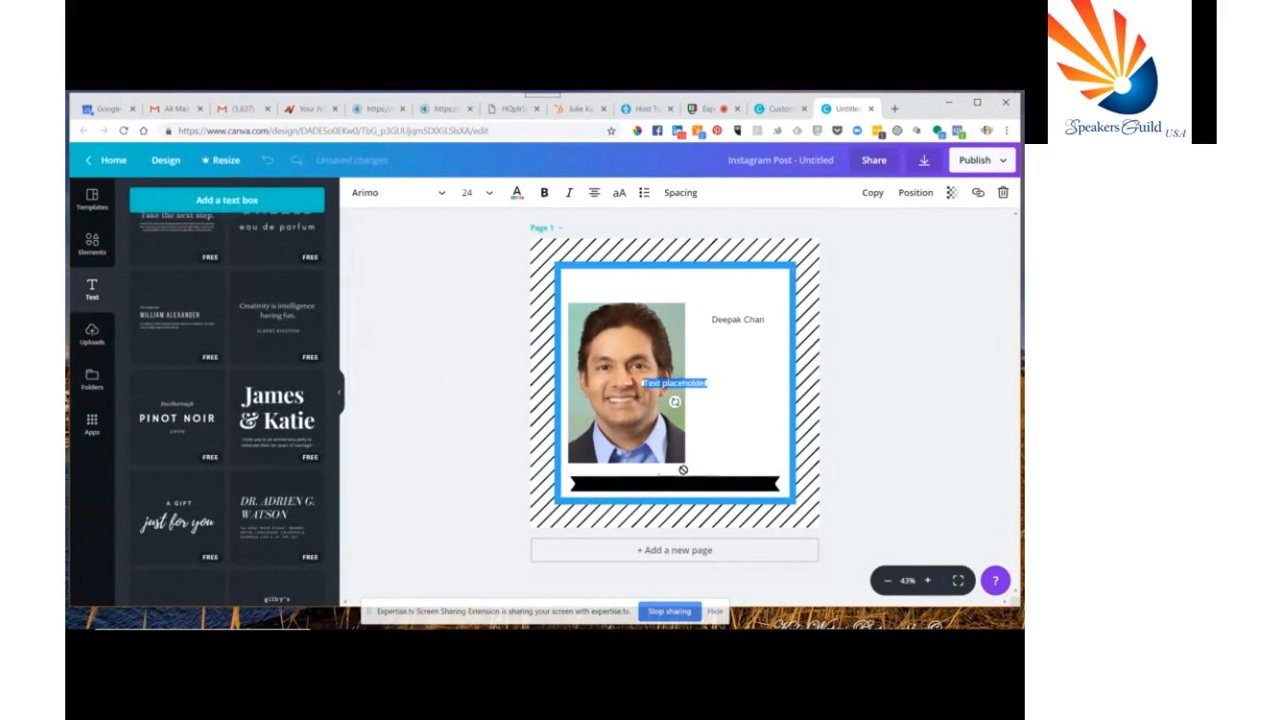
drag(677, 383, 679, 477)
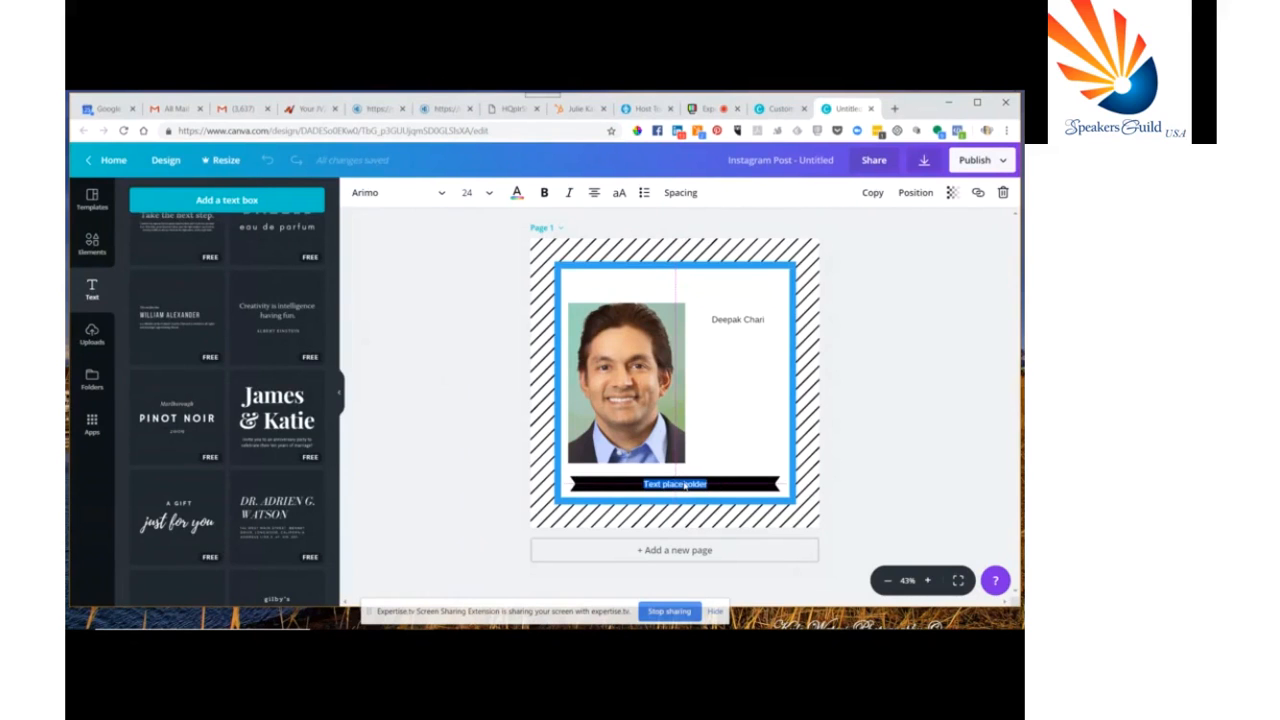
Send the ribbon banner one layer backward
key(BackSpace)
click(761, 477)
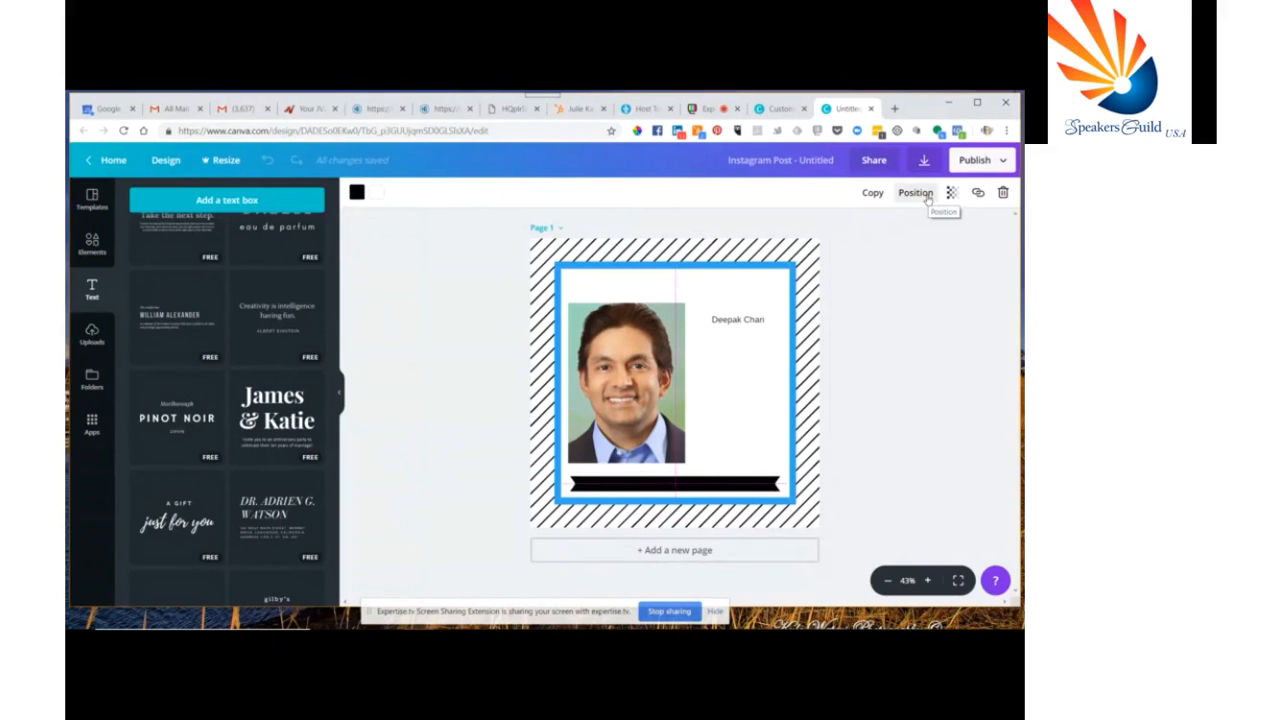
click(928, 199)
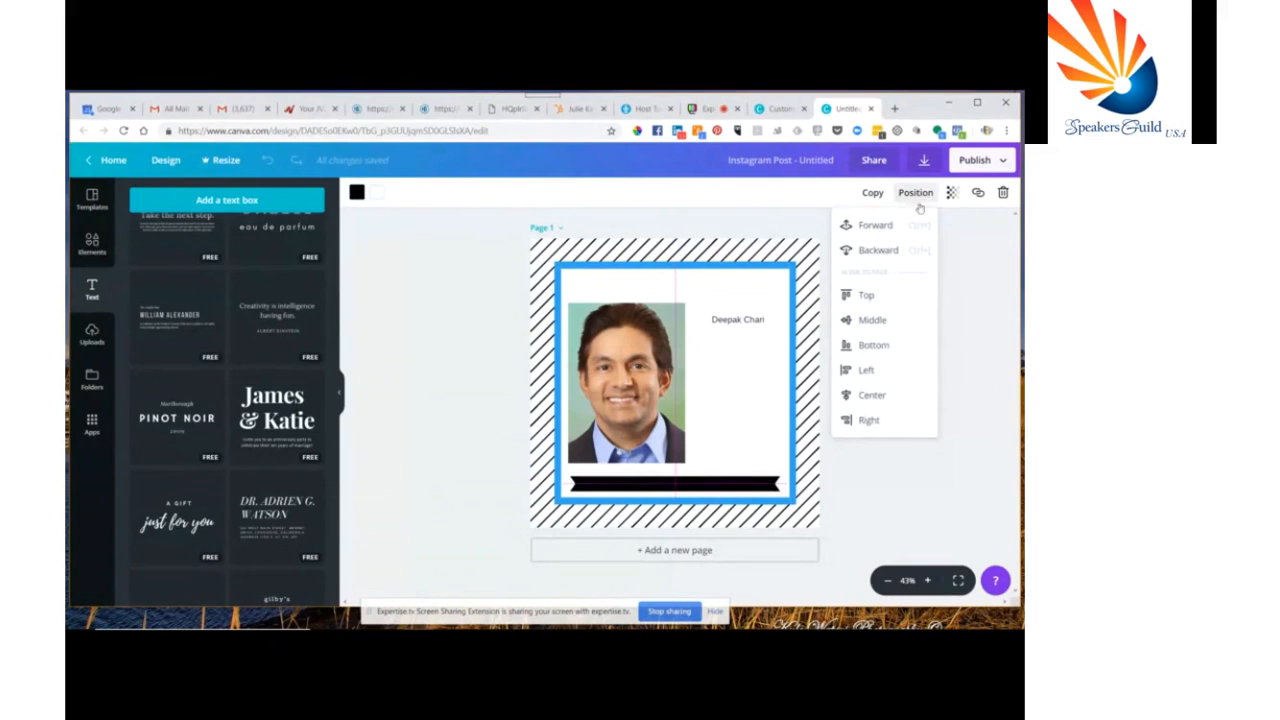
click(886, 251)
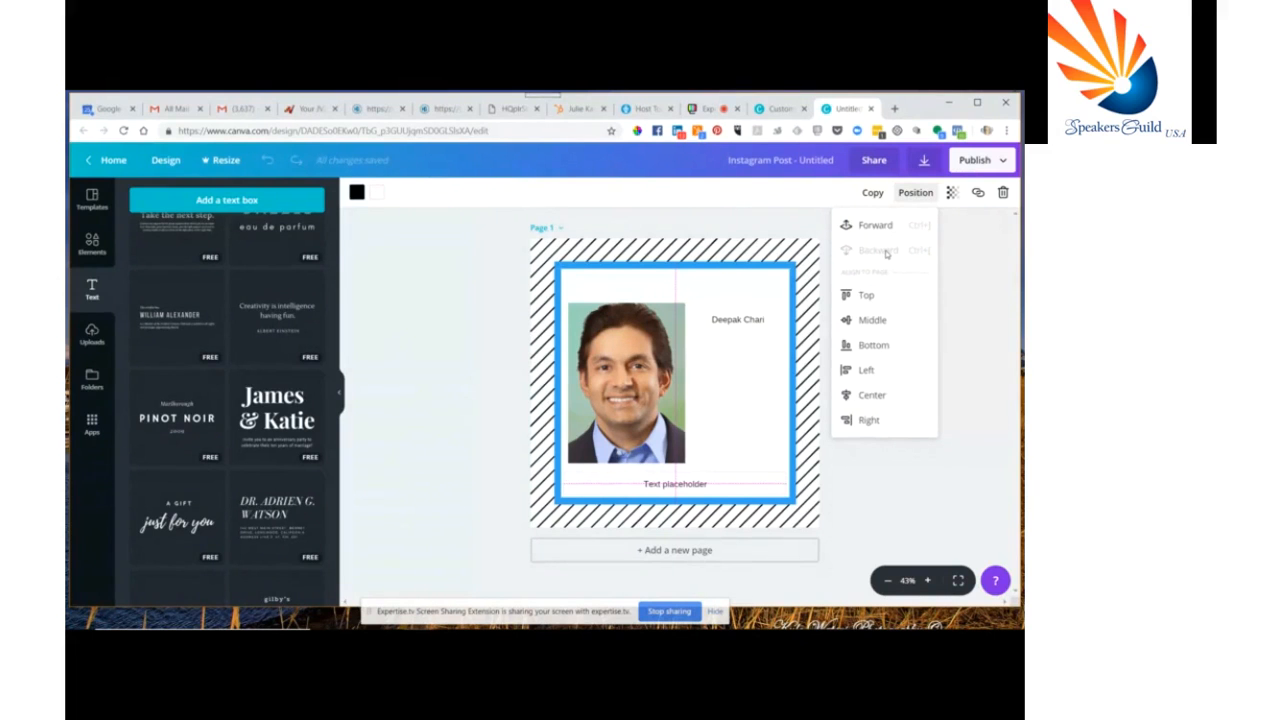
Send the blue-framed white photo panel to the back so the banner shows behind the text
click(673, 486)
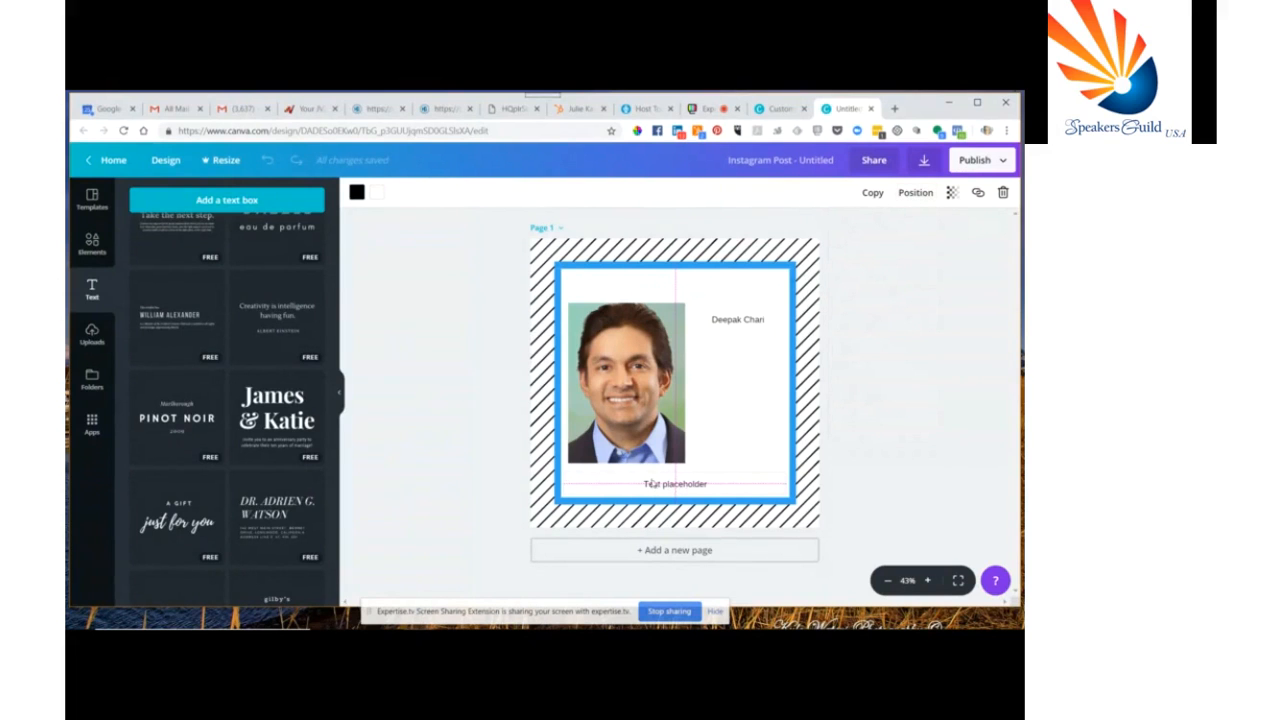
click(651, 484)
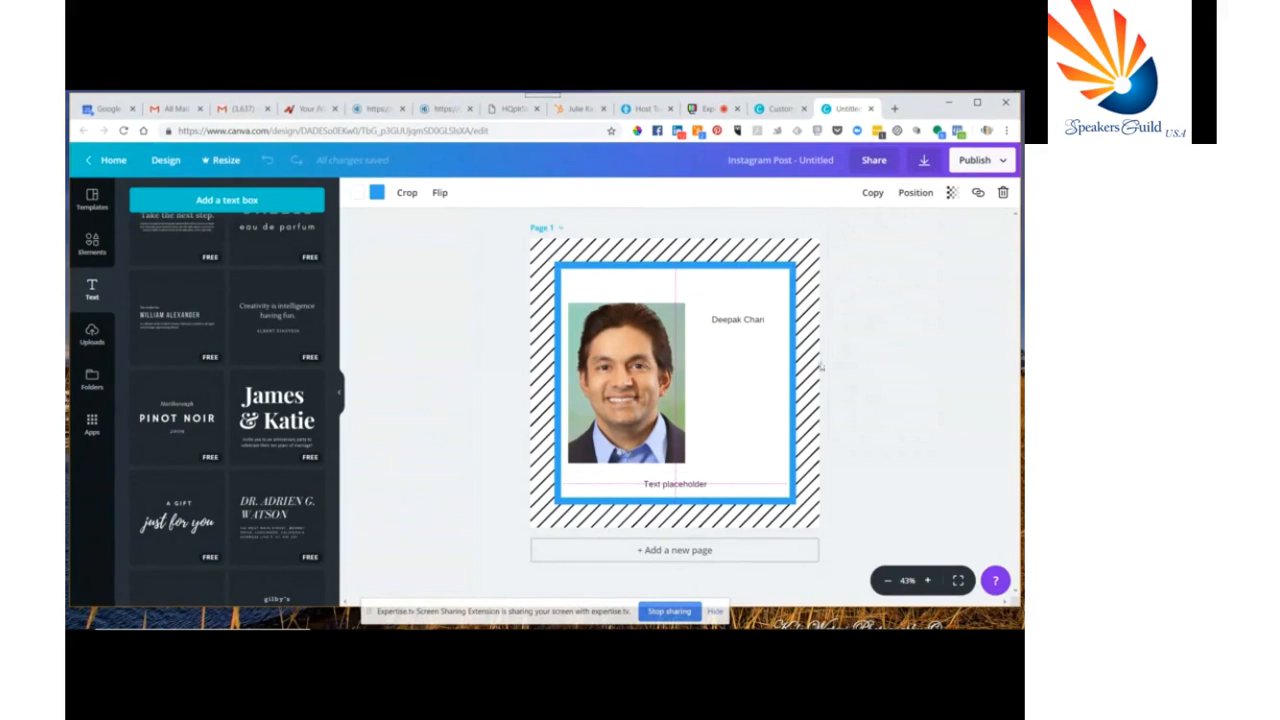
click(915, 192)
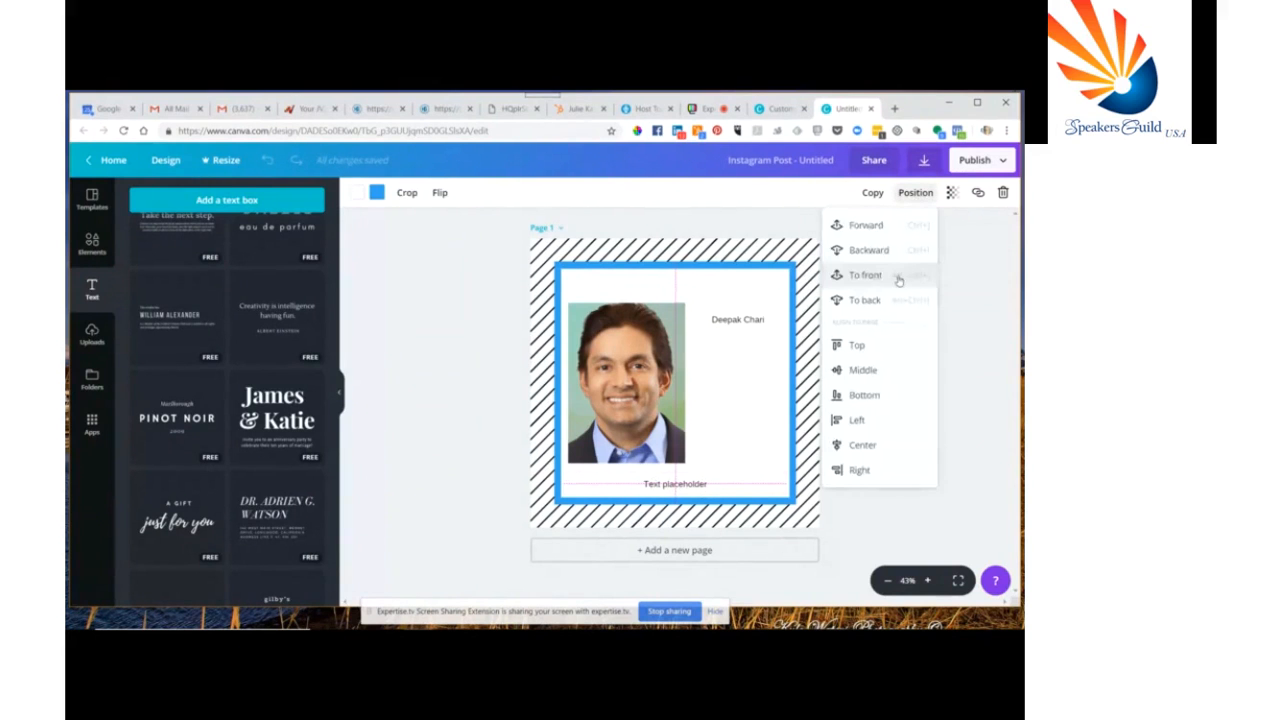
click(898, 277)
click(872, 251)
click(874, 253)
click(876, 254)
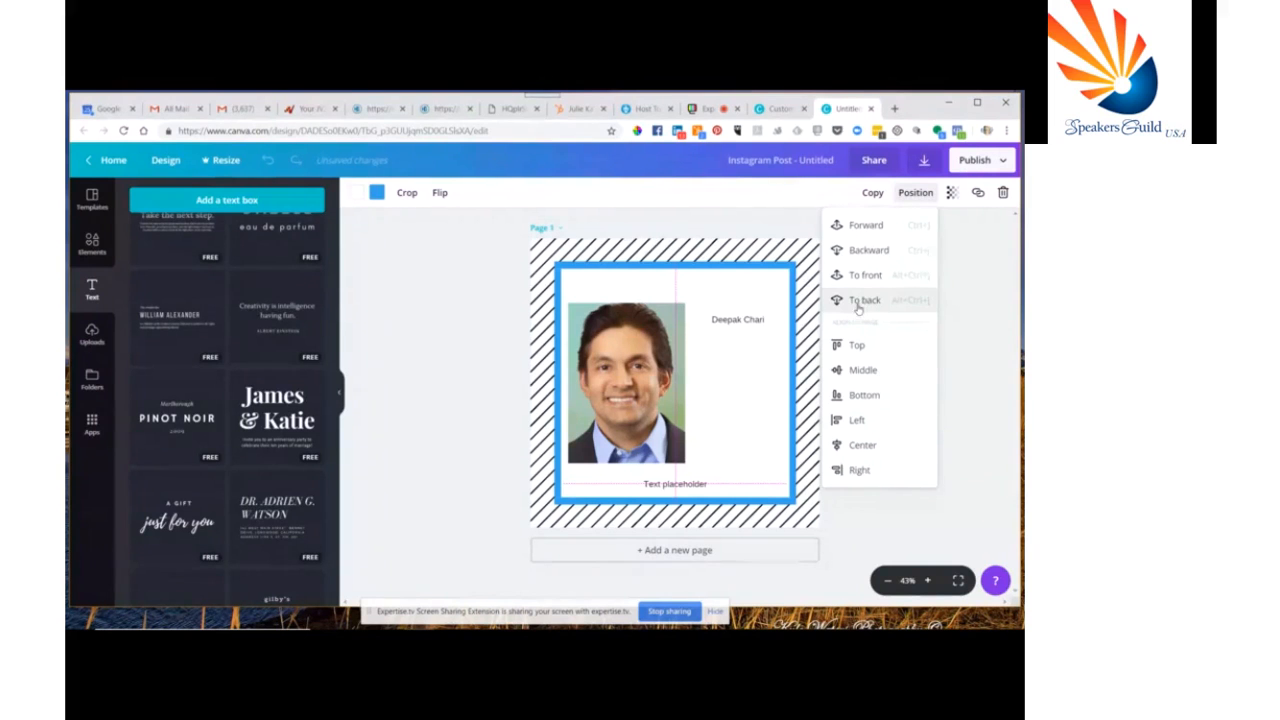
click(857, 303)
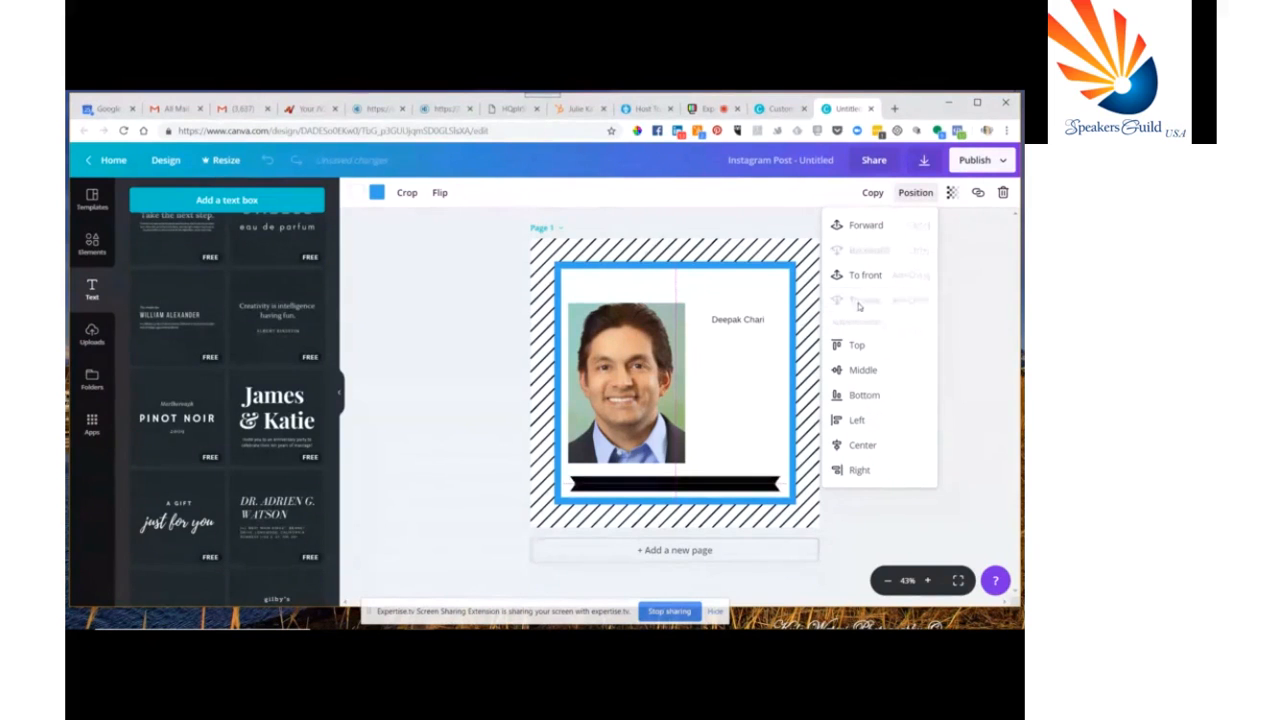
click(682, 488)
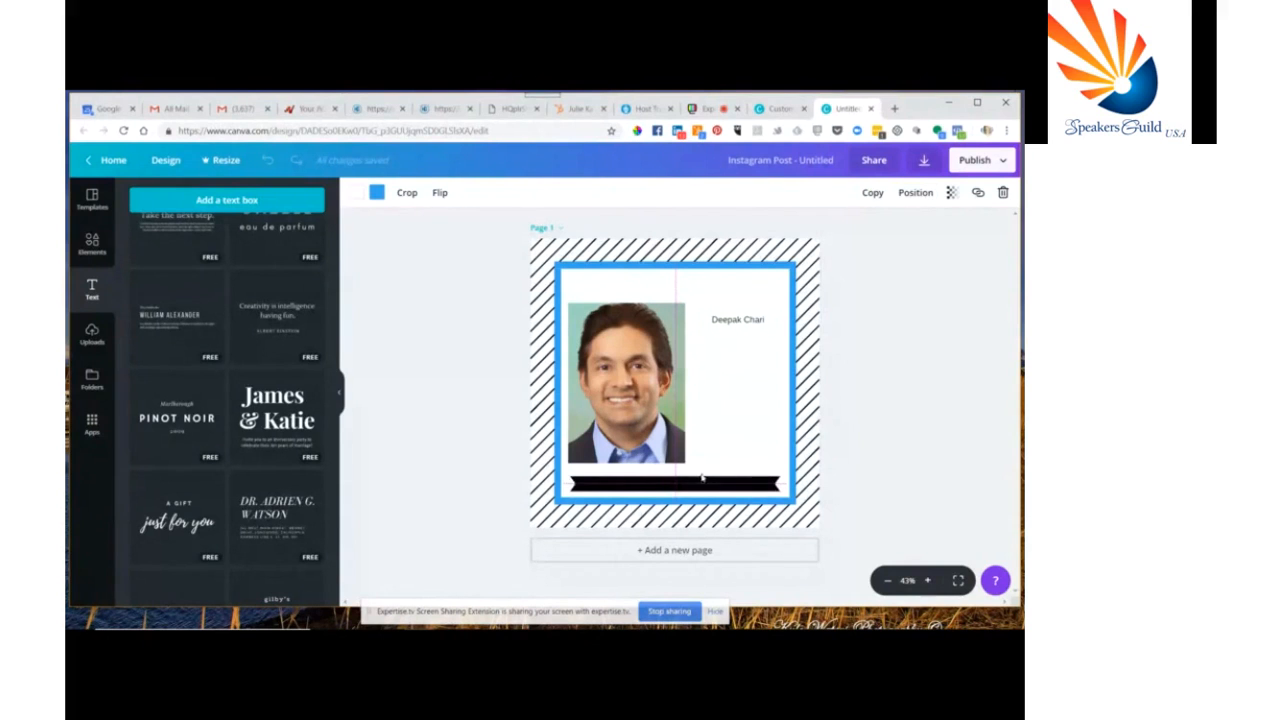
Move the banner aside and colour the text placeholder red, #d81010, with the colour picker
drag(757, 477, 757, 441)
click(692, 485)
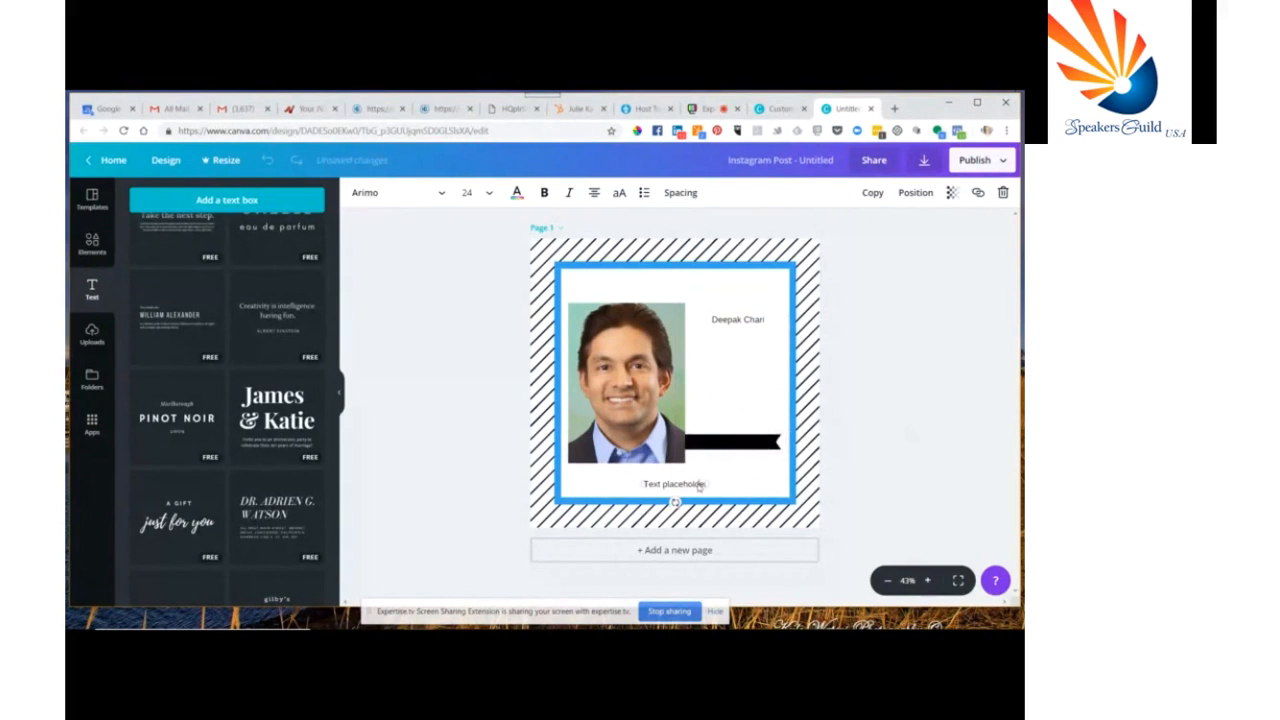
double_click(688, 486)
click(517, 194)
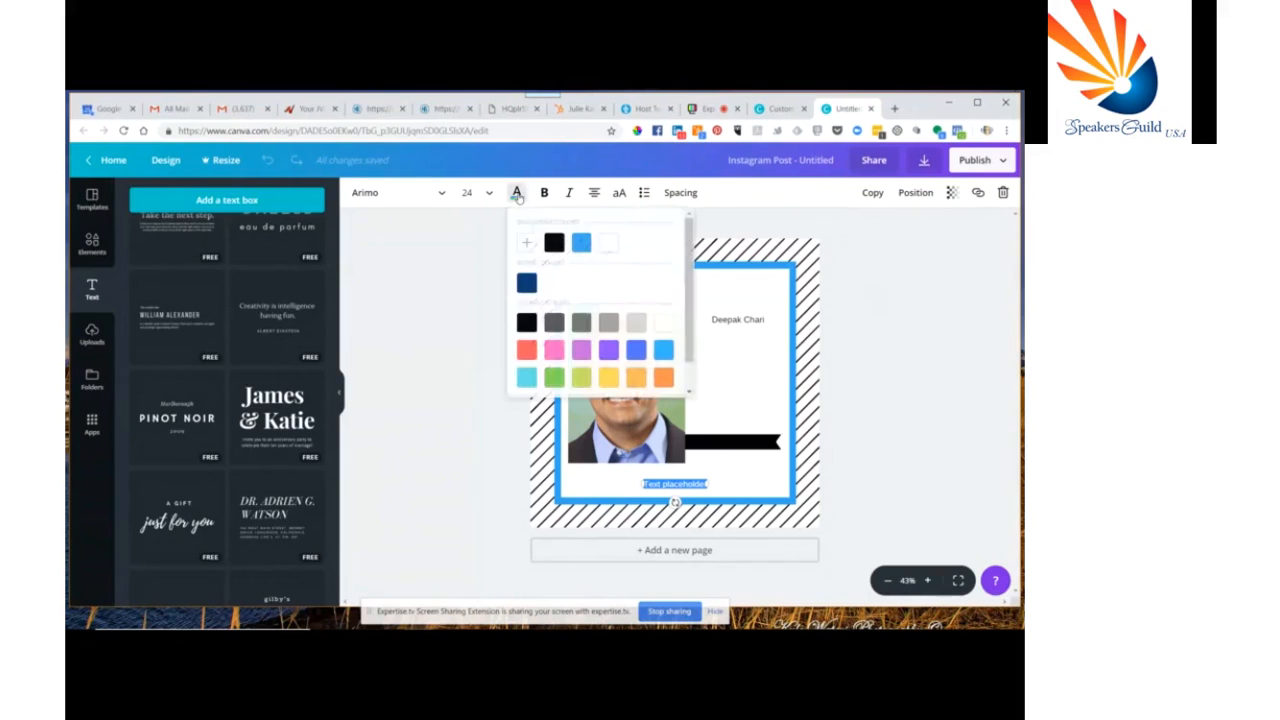
click(527, 248)
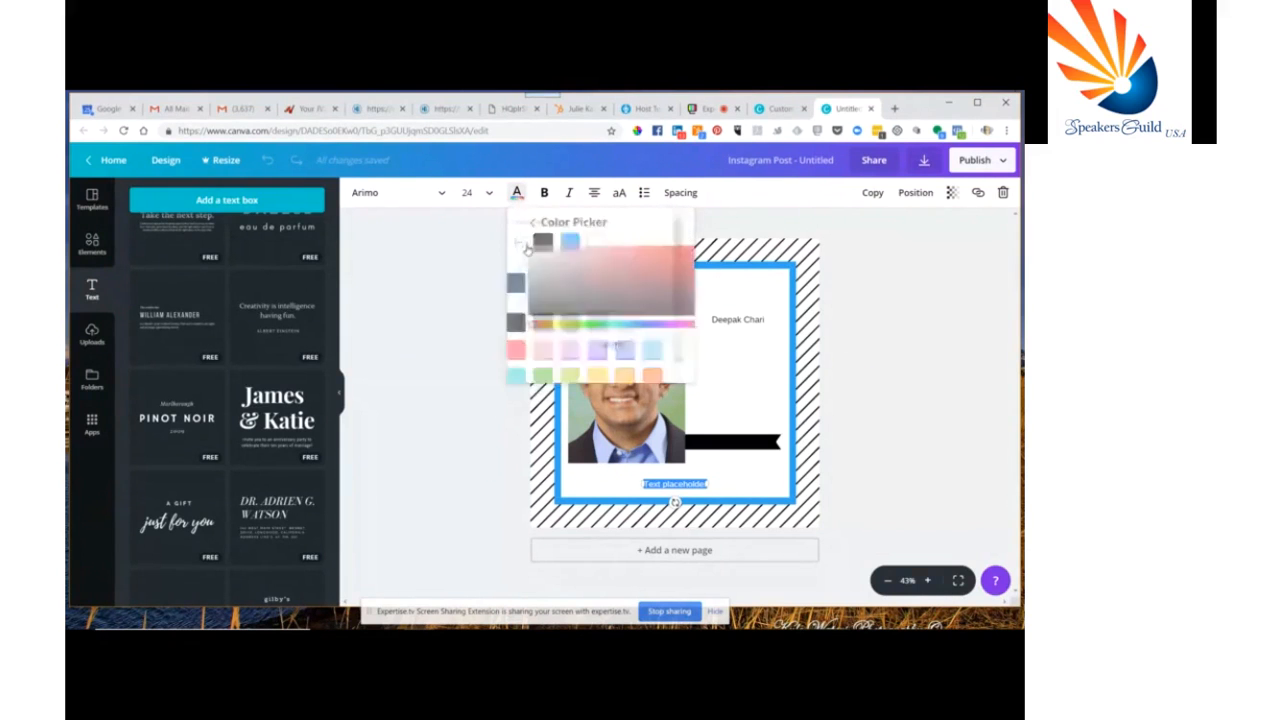
click(673, 256)
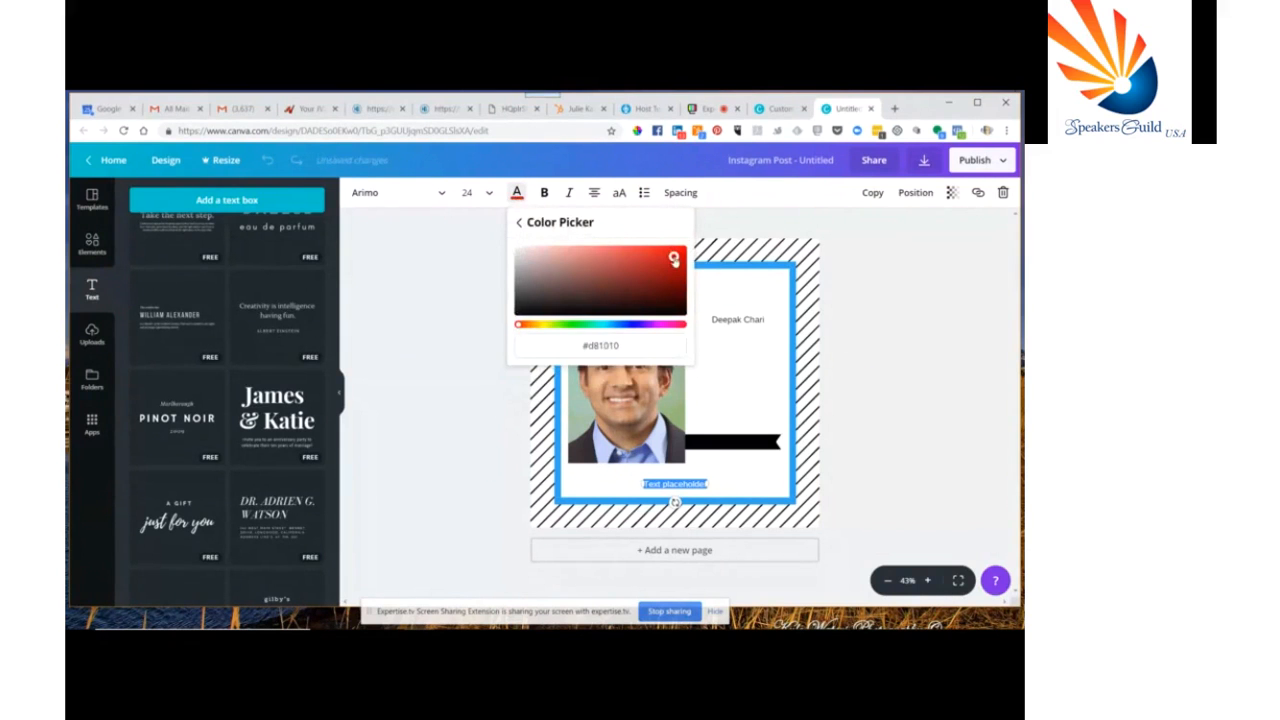
click(445, 420)
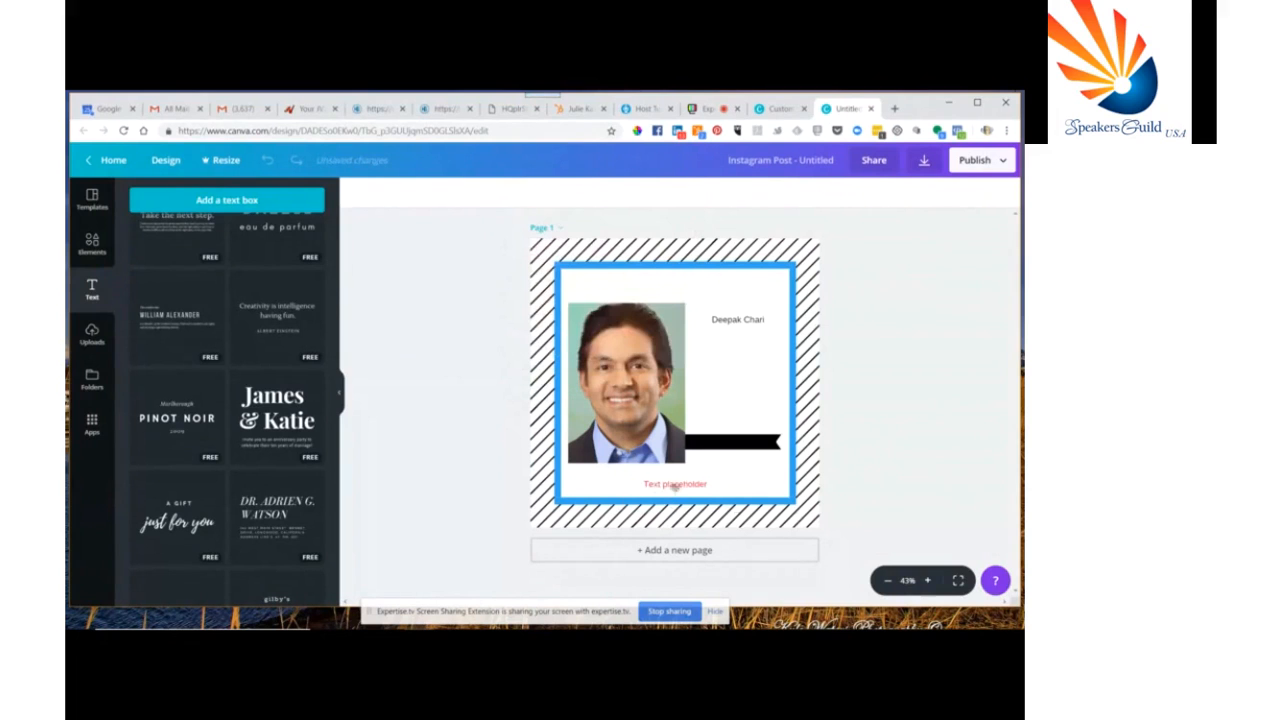
Move the banner back under the text and replace the placeholder with SpeakersGuildUSA.com
click(752, 440)
drag(746, 432, 747, 478)
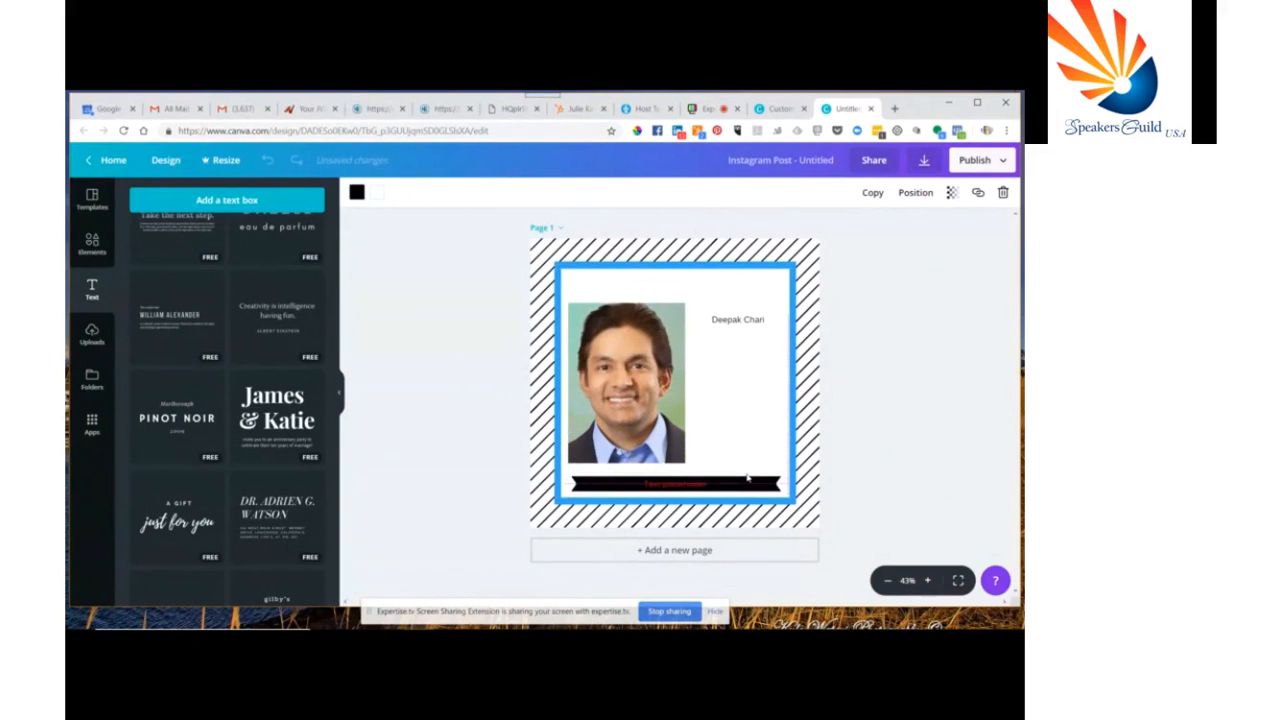
click(670, 484)
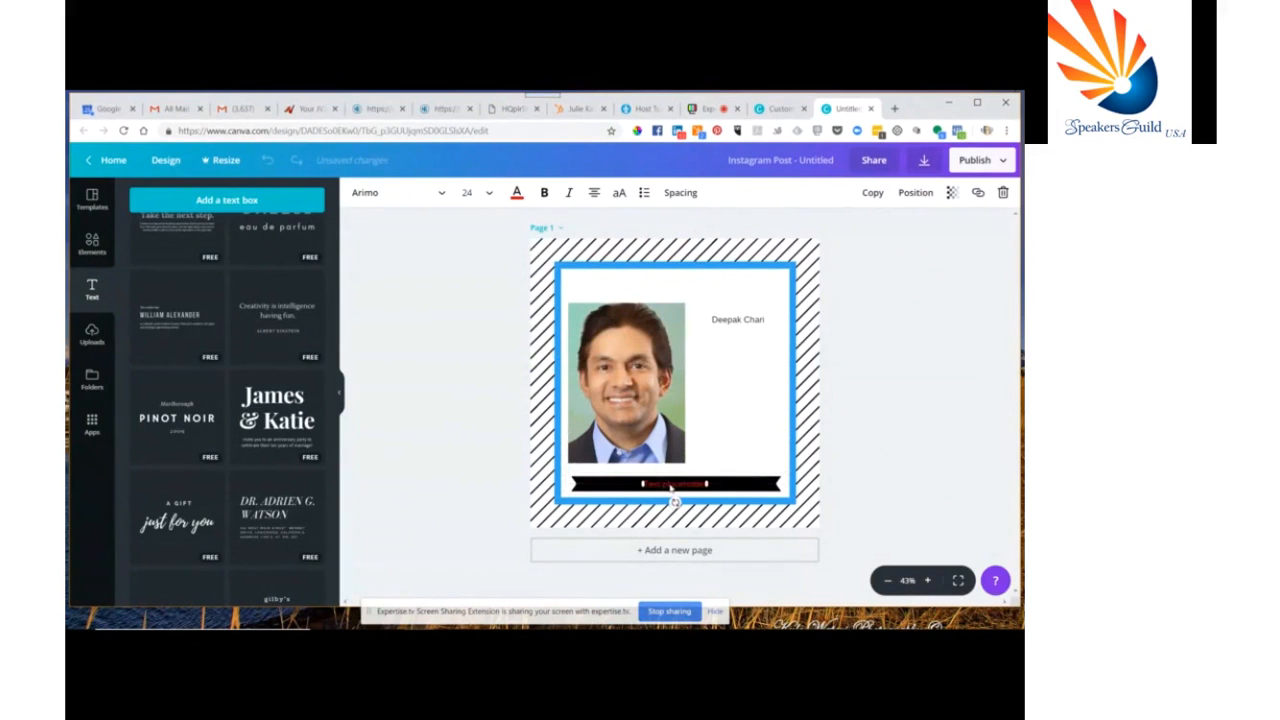
double_click(672, 486)
key(BackSpace)
text(SpeakersGuildUSA.com)
Widen the banner text box and make the SpeakersGuildUSA.com text bold
drag(707, 487, 756, 485)
drag(714, 476, 705, 480)
double_click(706, 485)
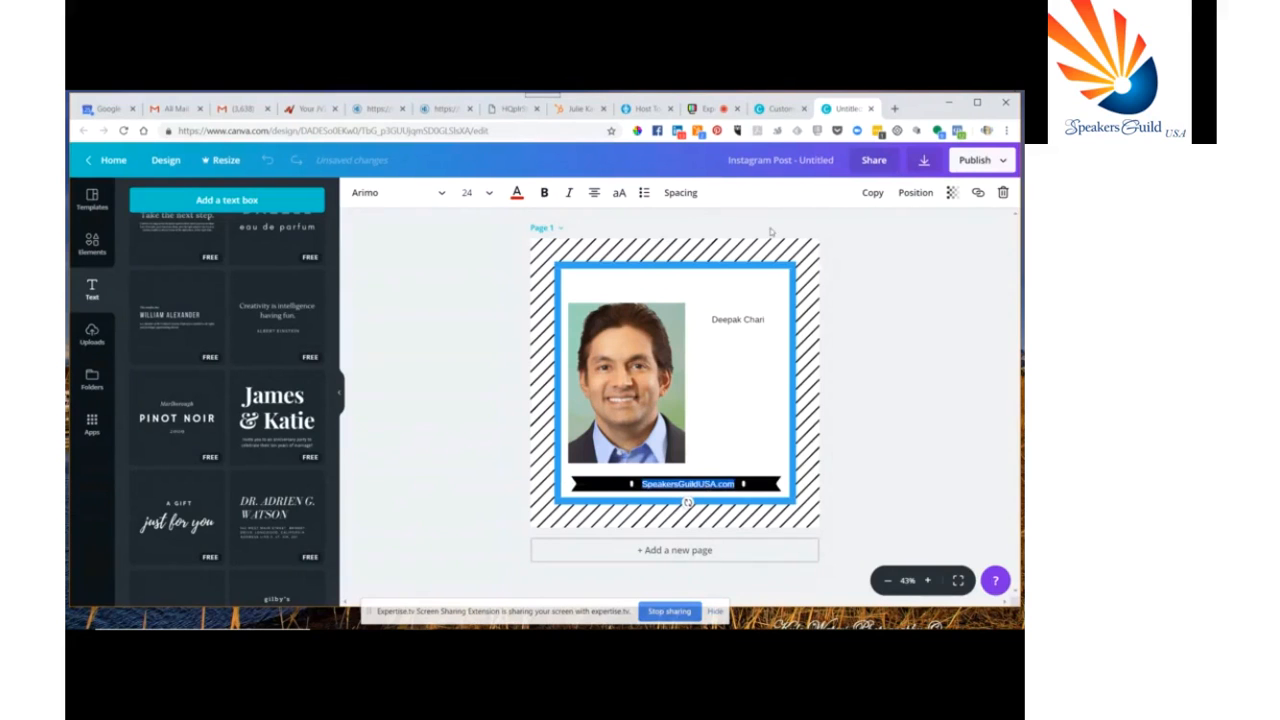
click(516, 193)
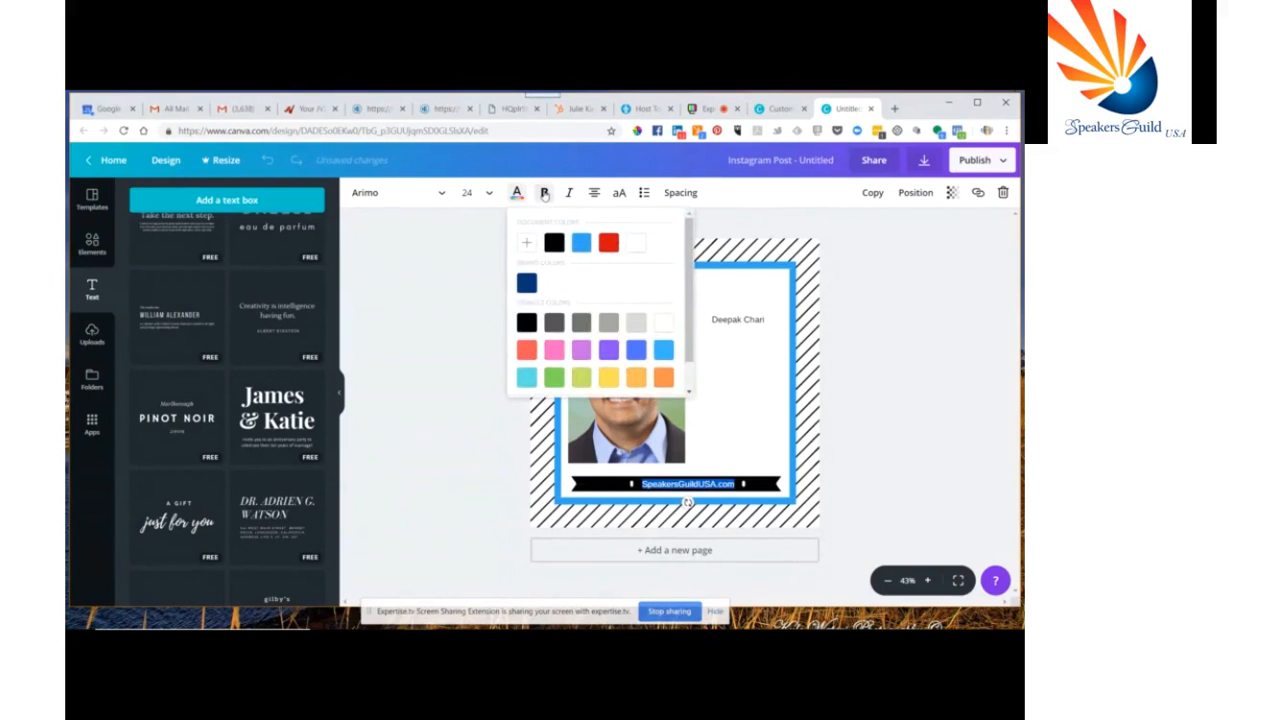
click(545, 193)
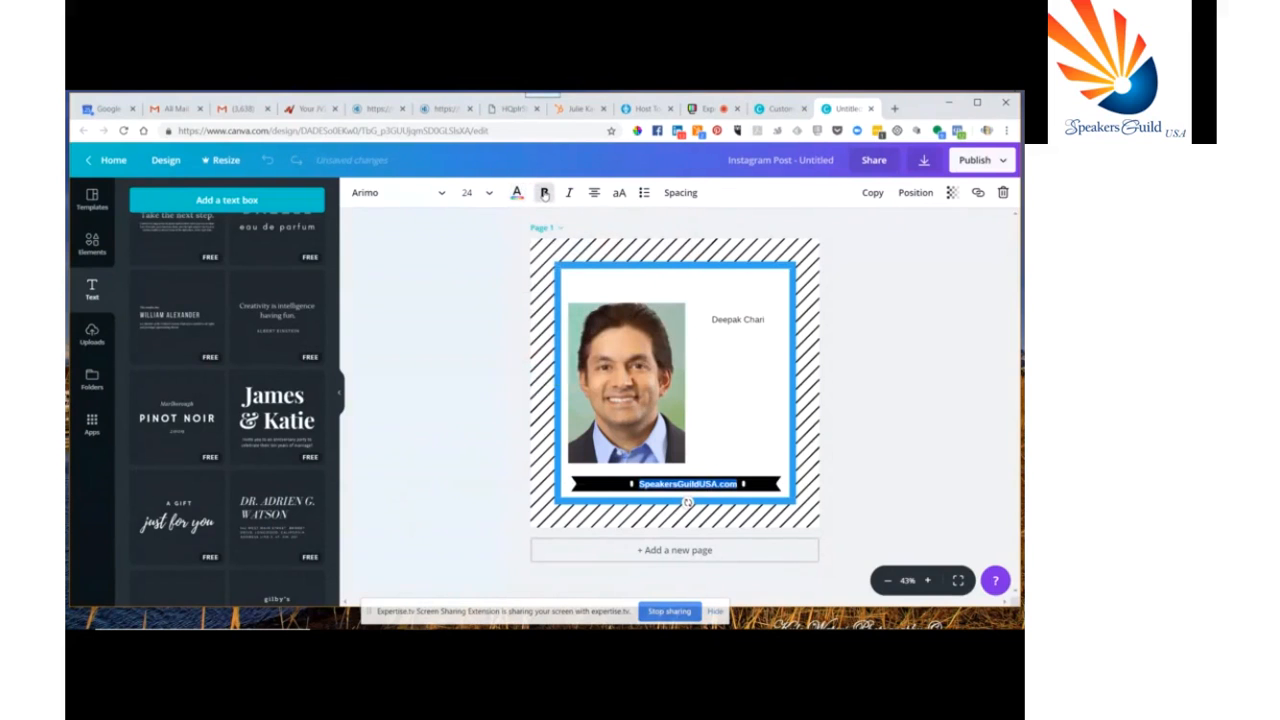
Open the font list, then reload the editor page
click(398, 199)
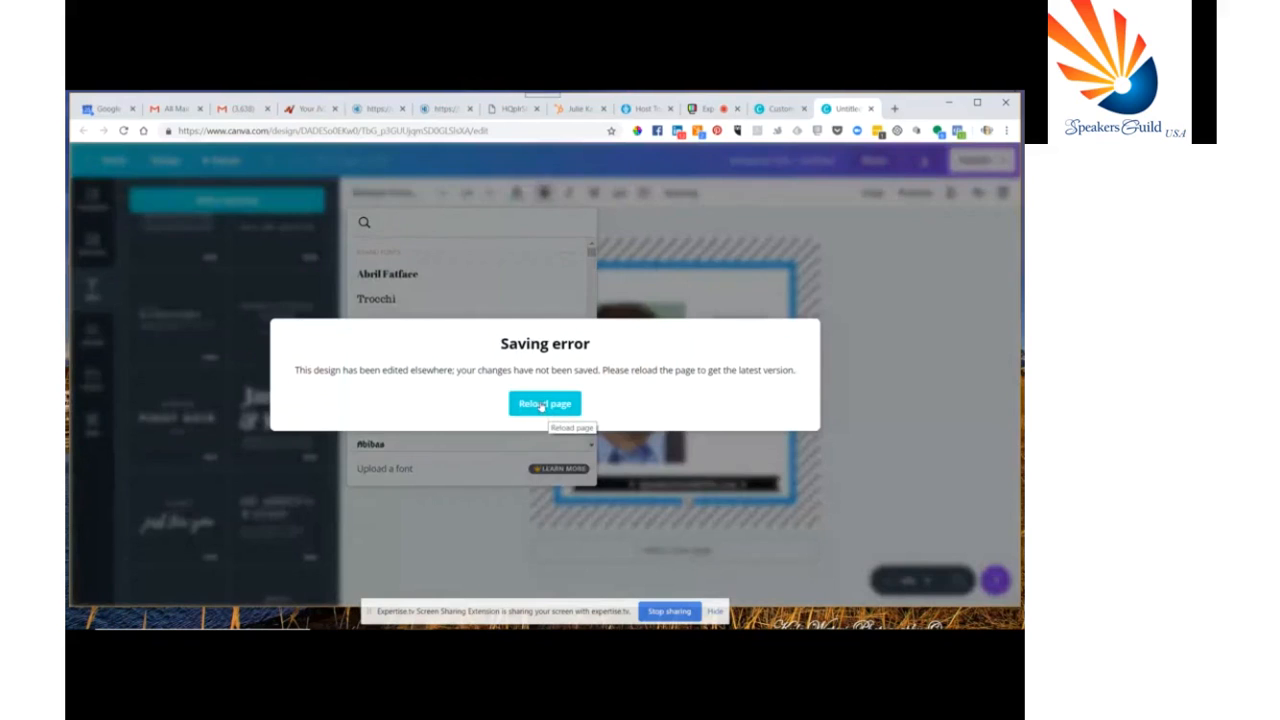
click(541, 404)
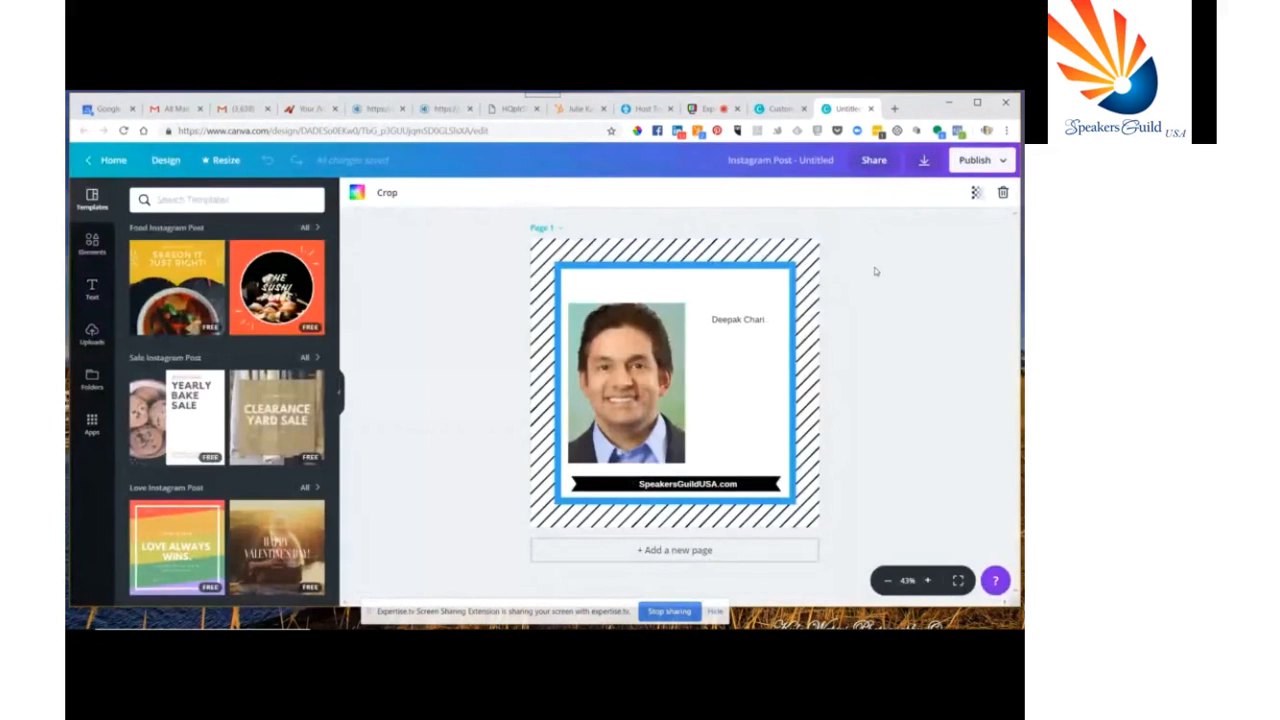
Return to the home page and open the MM Weekly Challenge Followup design from your designs
click(735, 321)
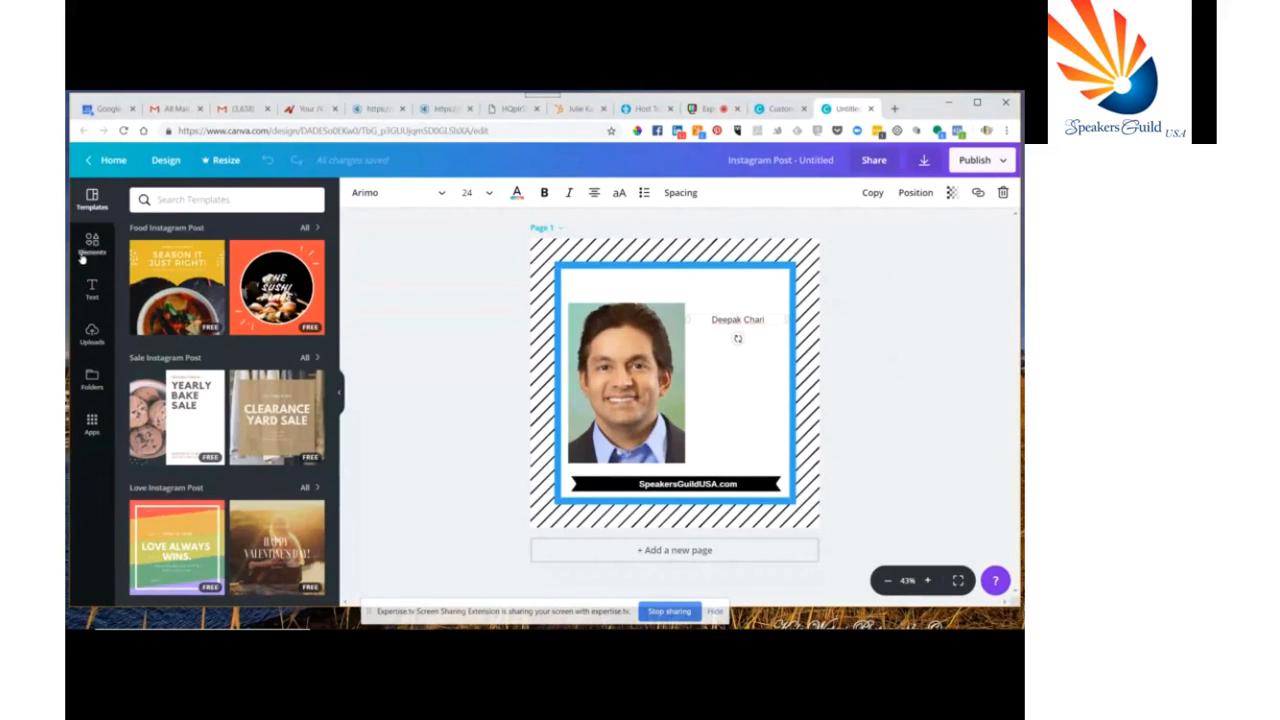
click(113, 159)
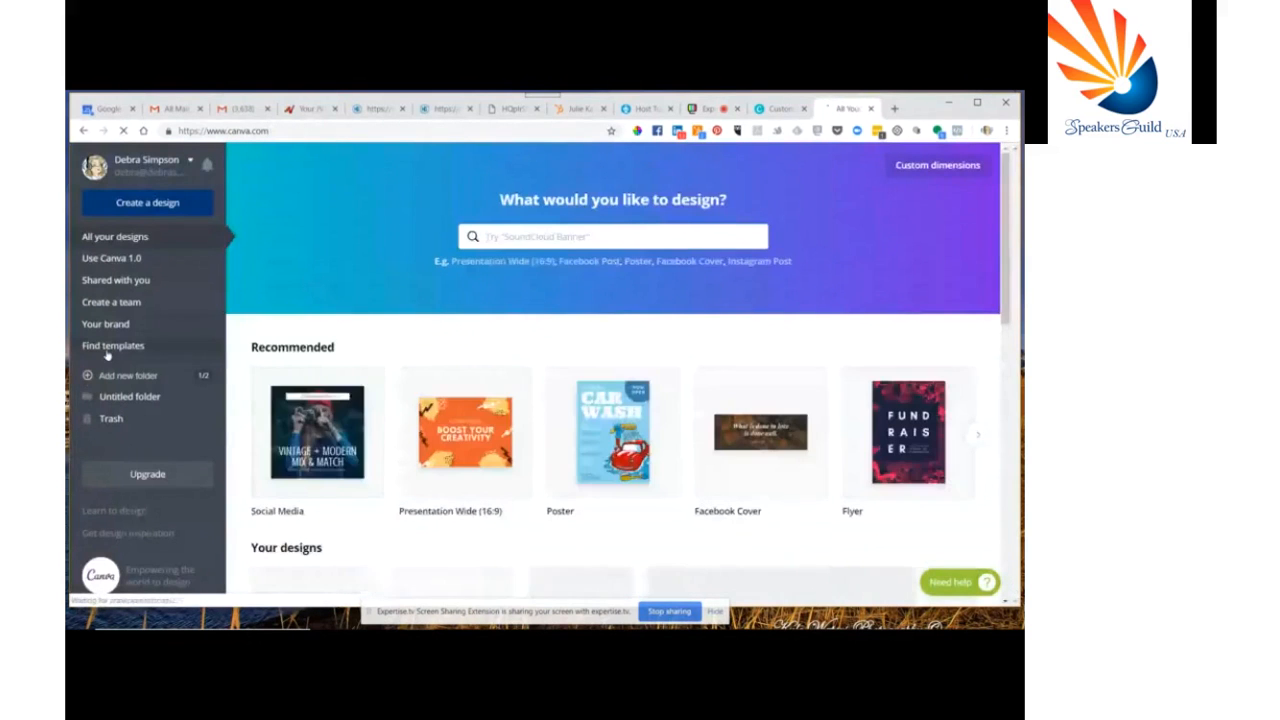
scroll(569, 420, down, 3)
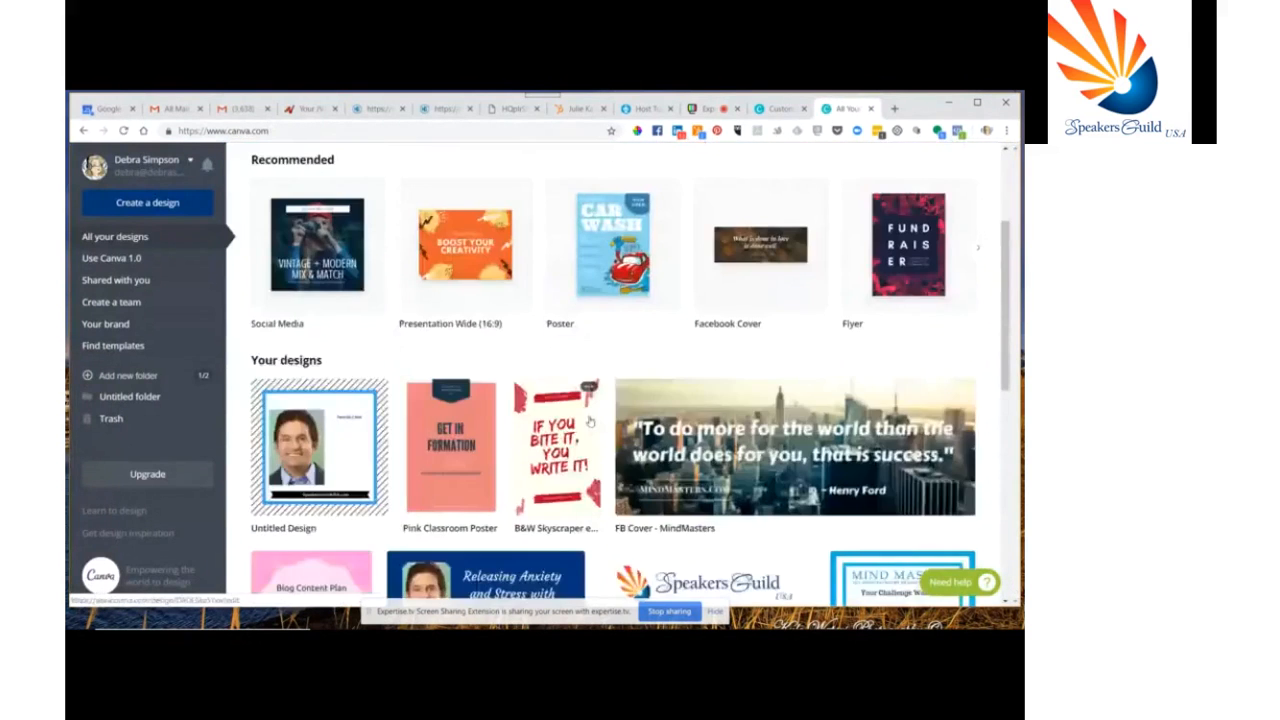
scroll(590, 422, down, 4)
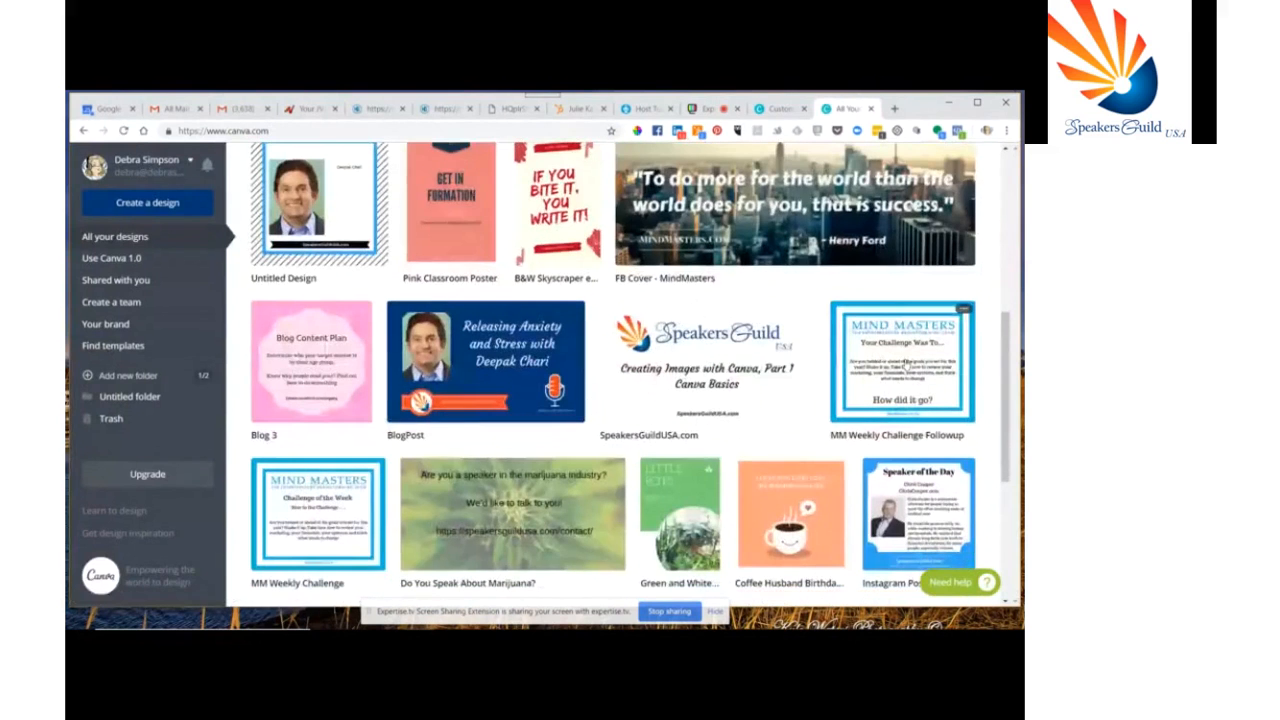
click(905, 365)
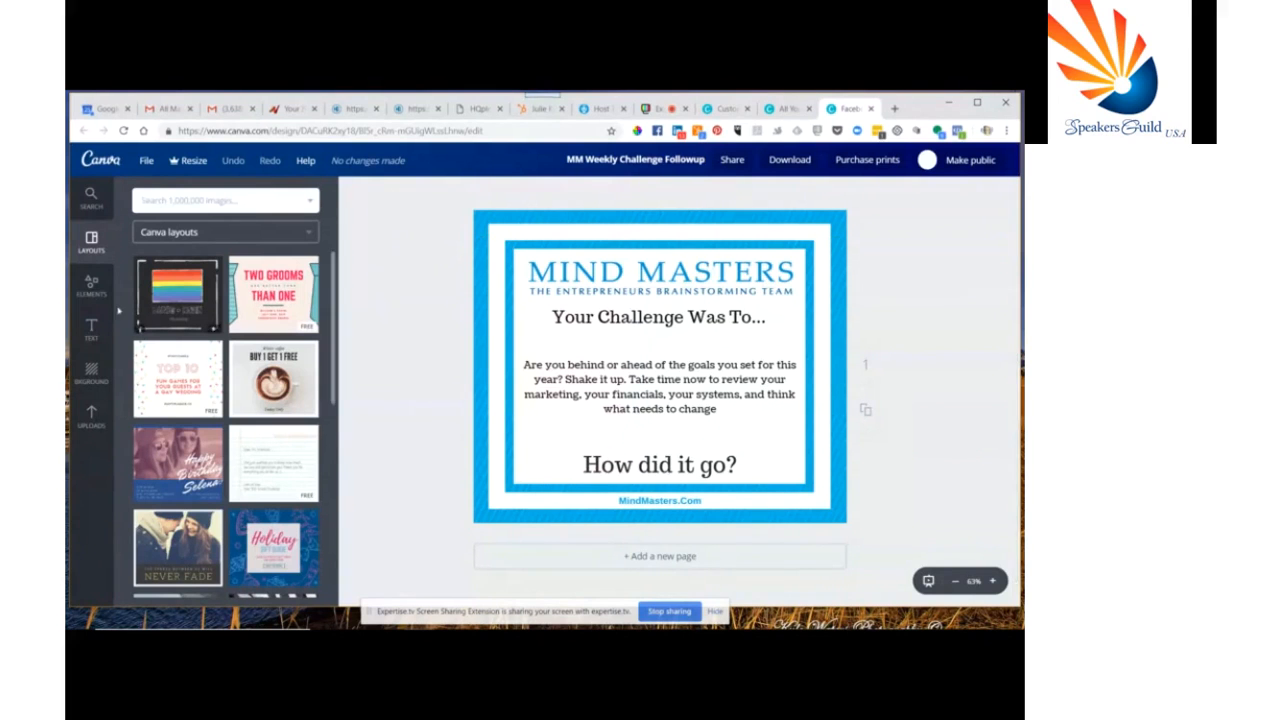
Examine the design's background options and the BlogPost design, then return to the designs list
click(91, 370)
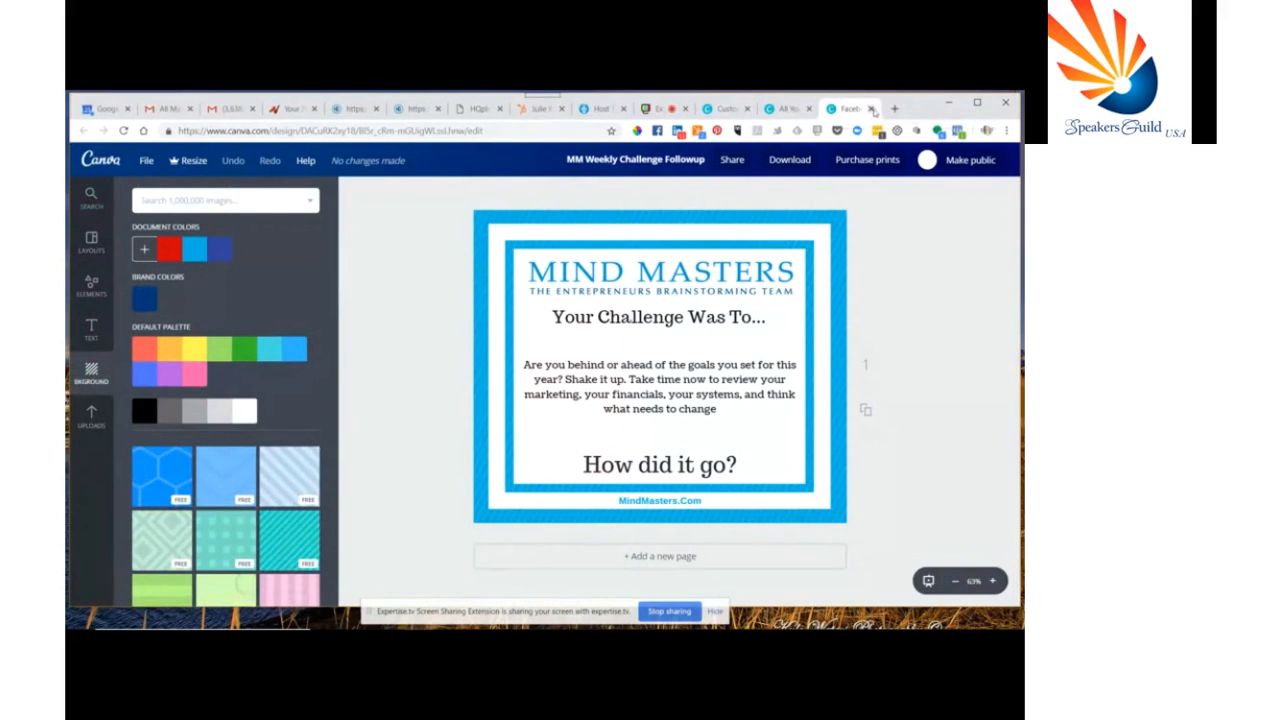
click(872, 109)
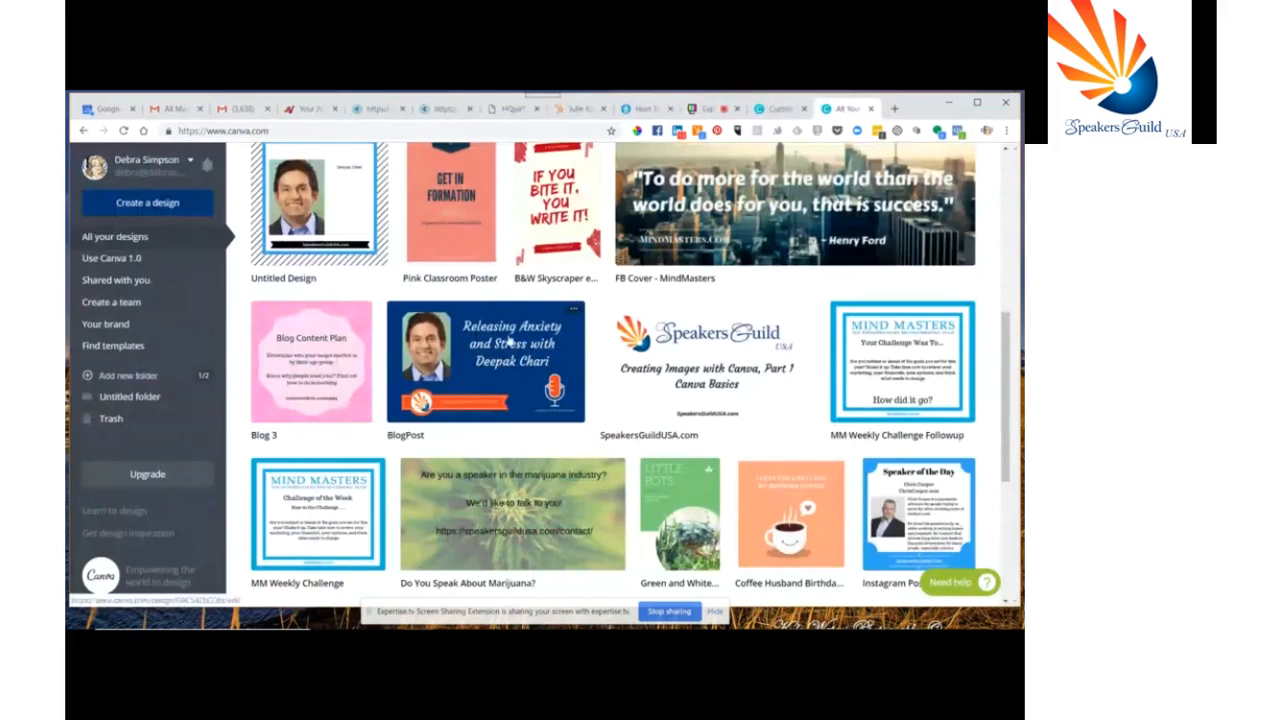
click(509, 341)
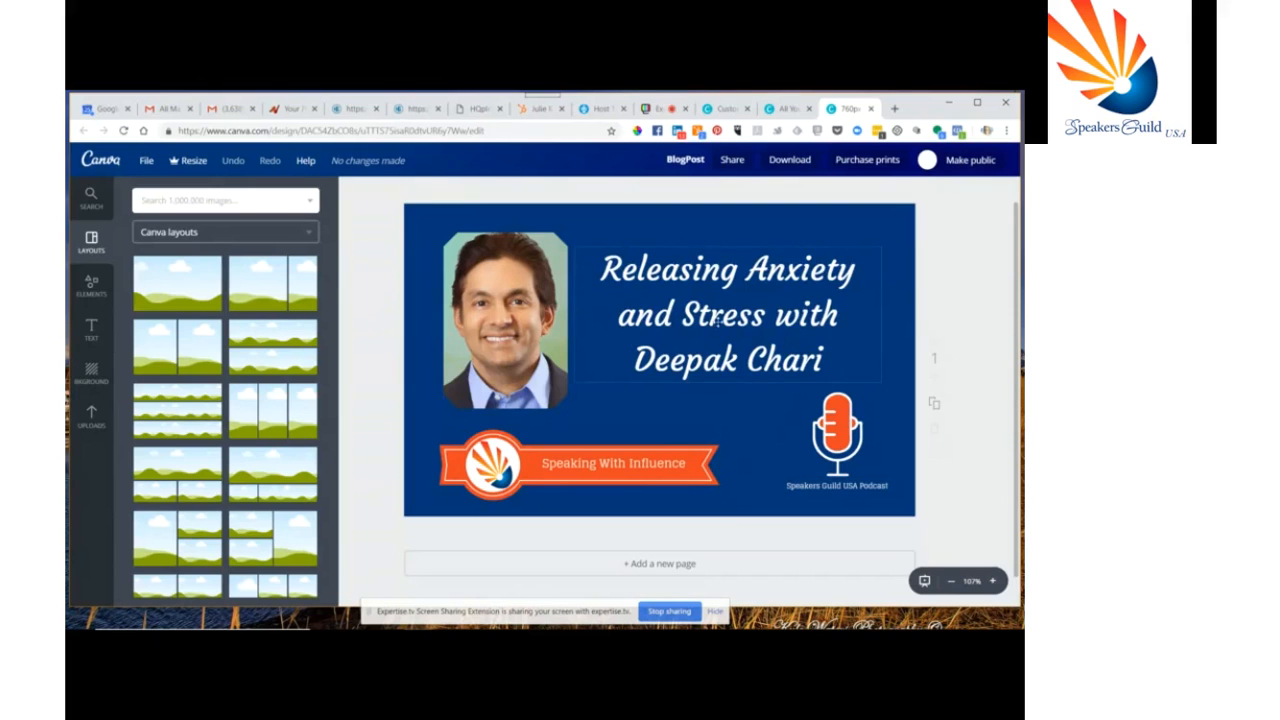
click(843, 402)
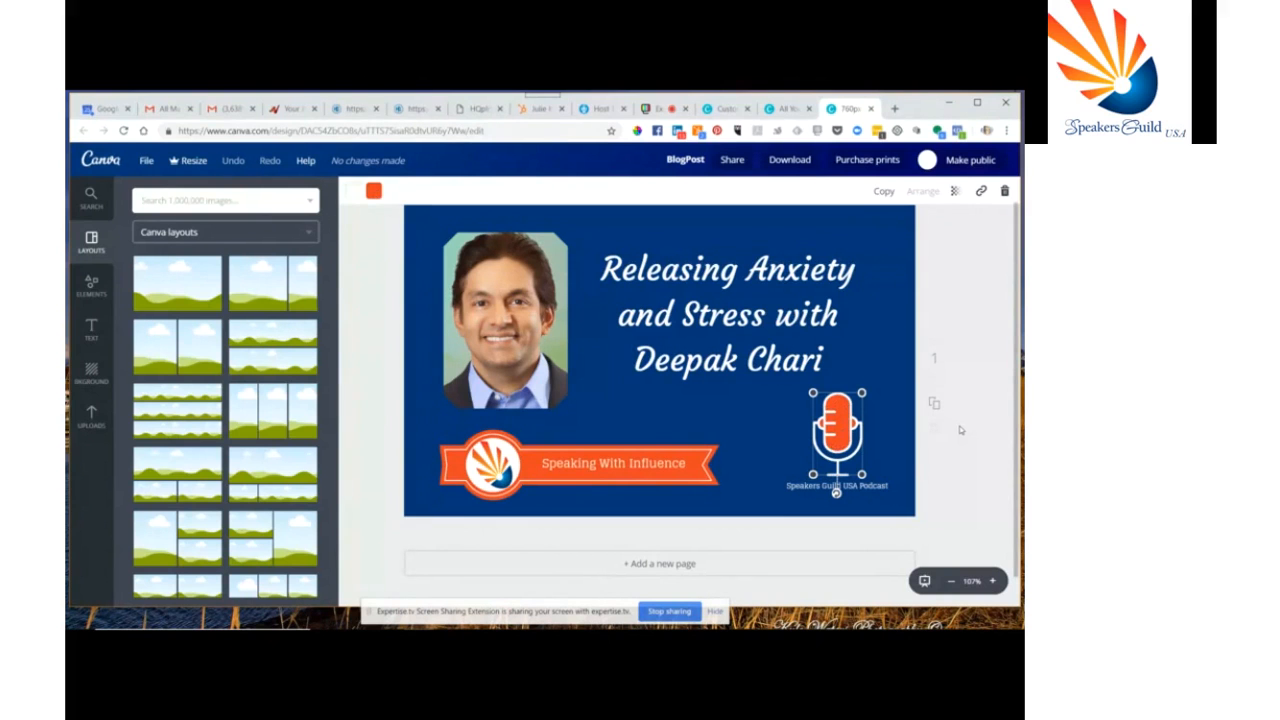
click(770, 110)
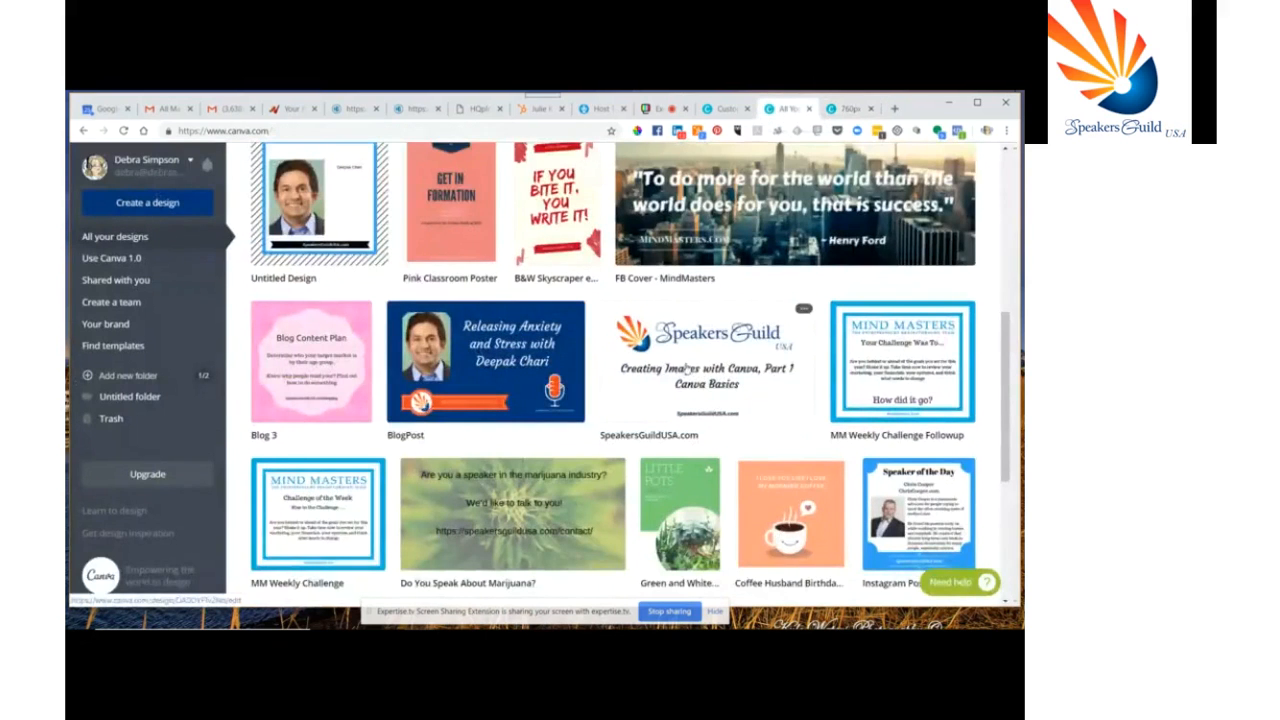
scroll(687, 367, down, 1)
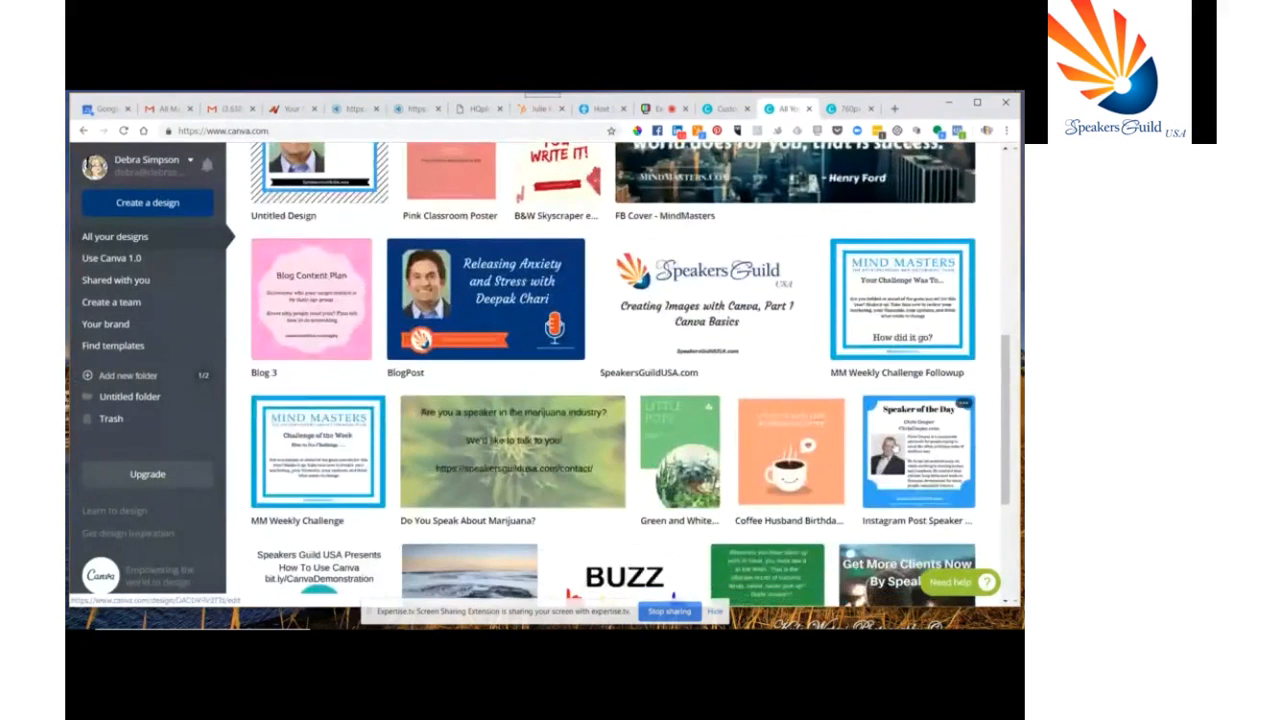
Open the Instagram Post Speaker of the Day design, then return to the designs list
click(894, 443)
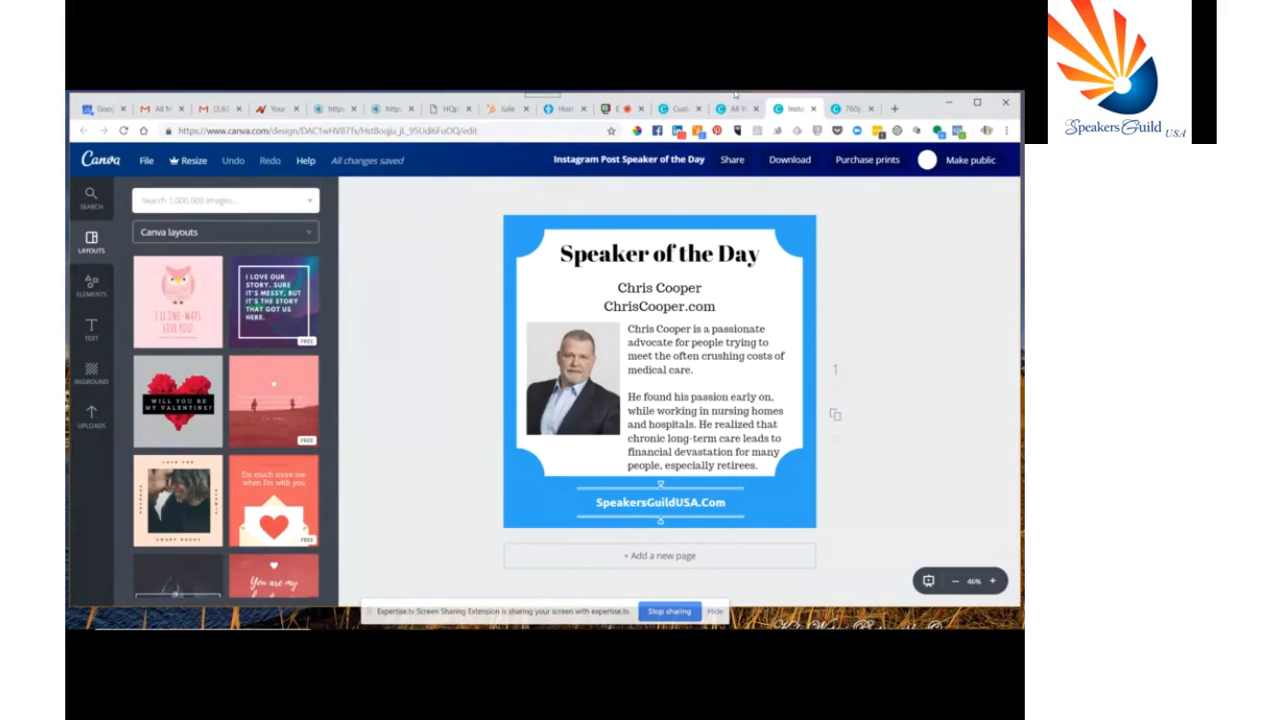
click(813, 108)
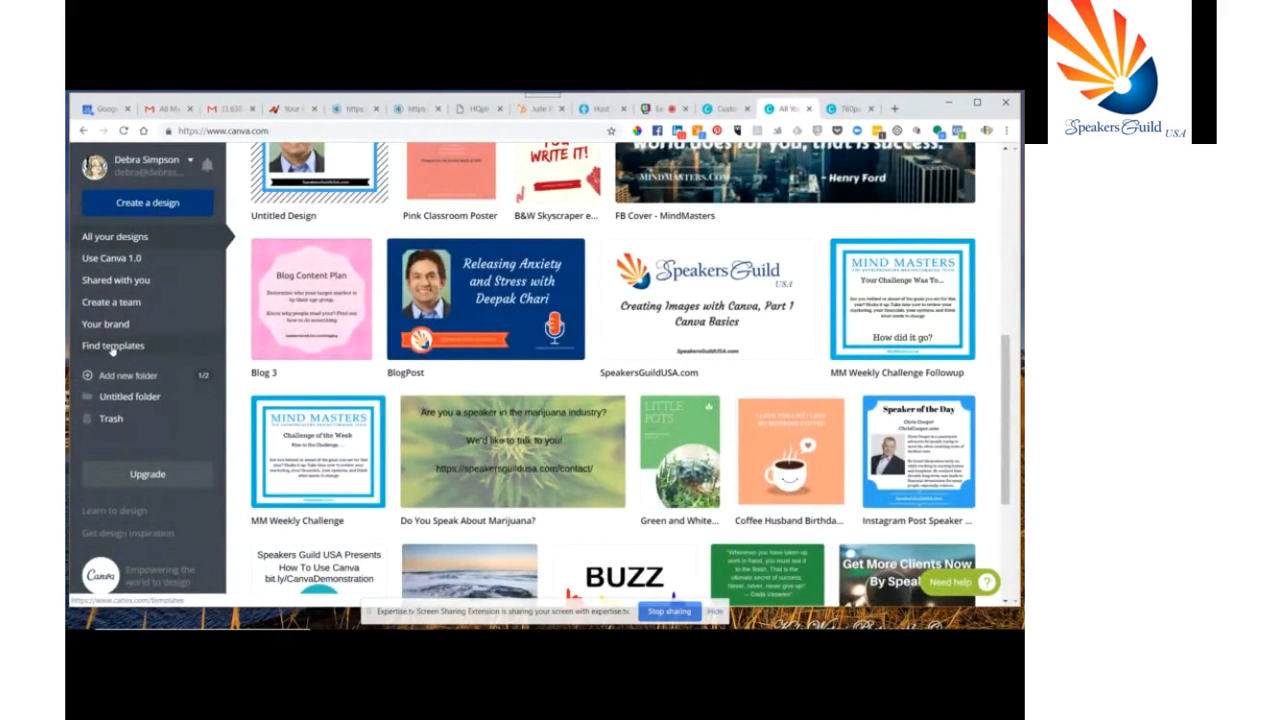
Browse the logo templates and start a new design from the Great Ideas Co. logo template
click(113, 347)
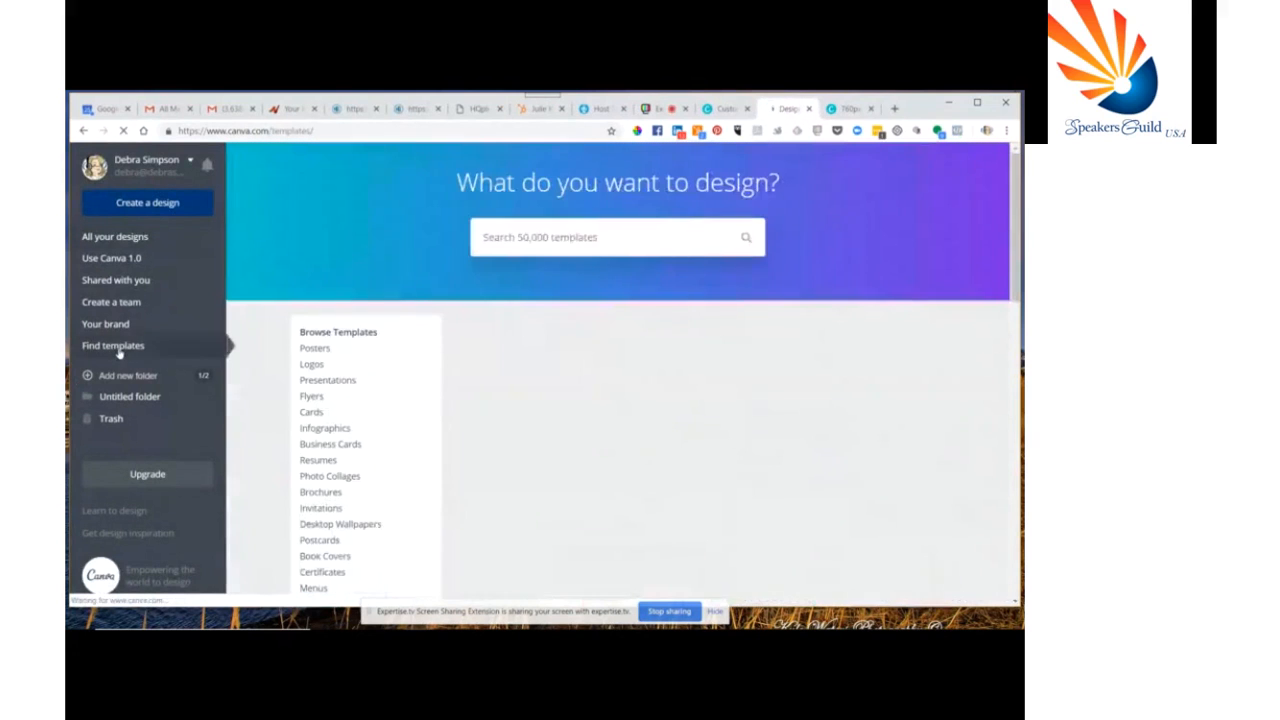
click(314, 365)
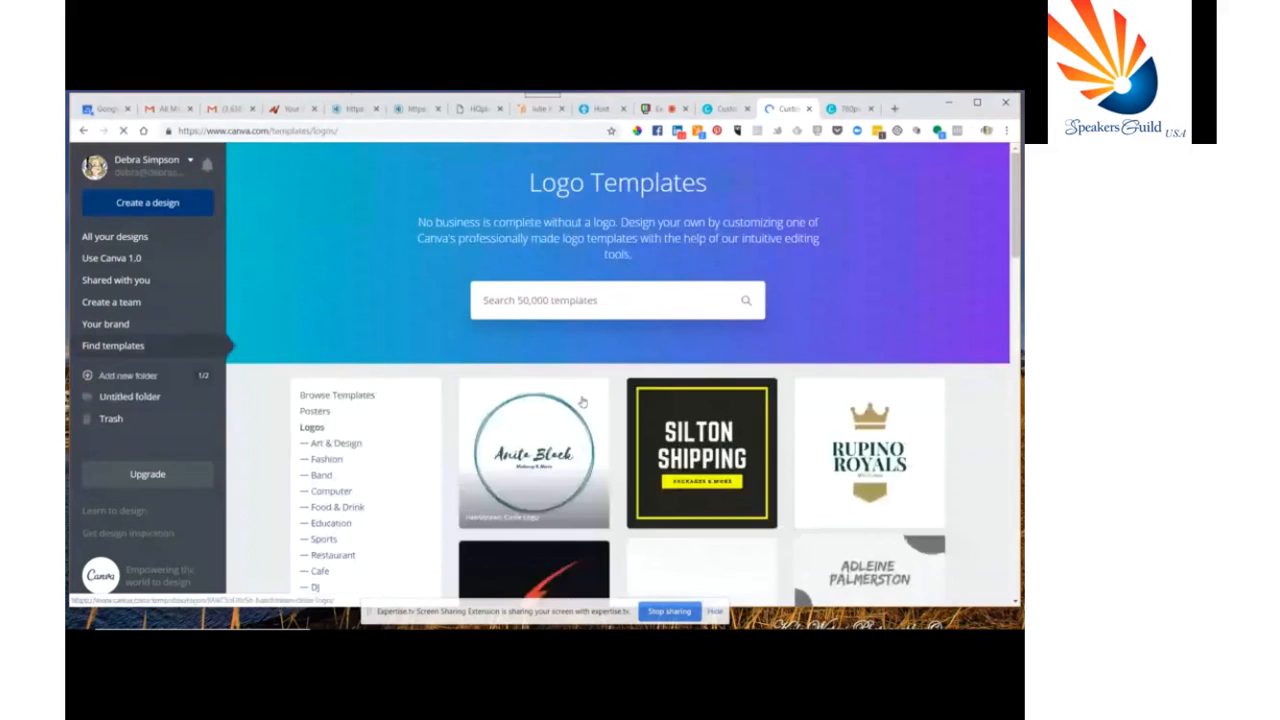
click(707, 425)
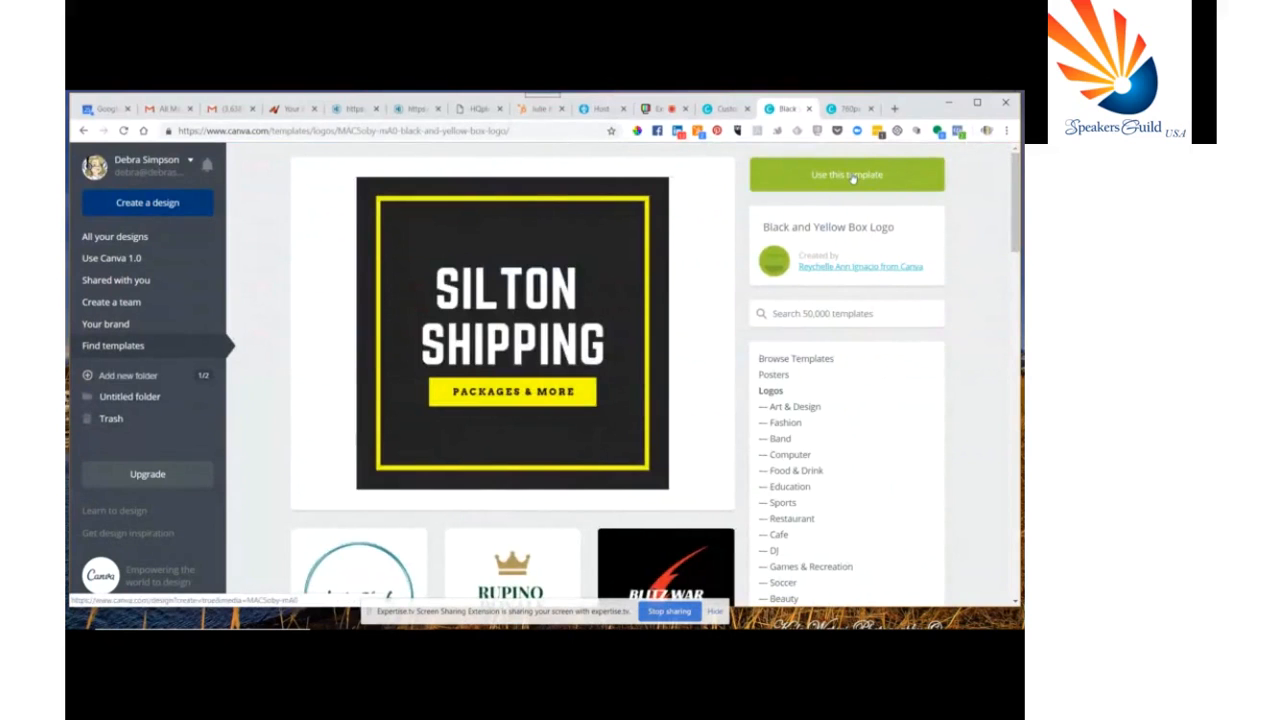
scroll(620, 346, down, 4)
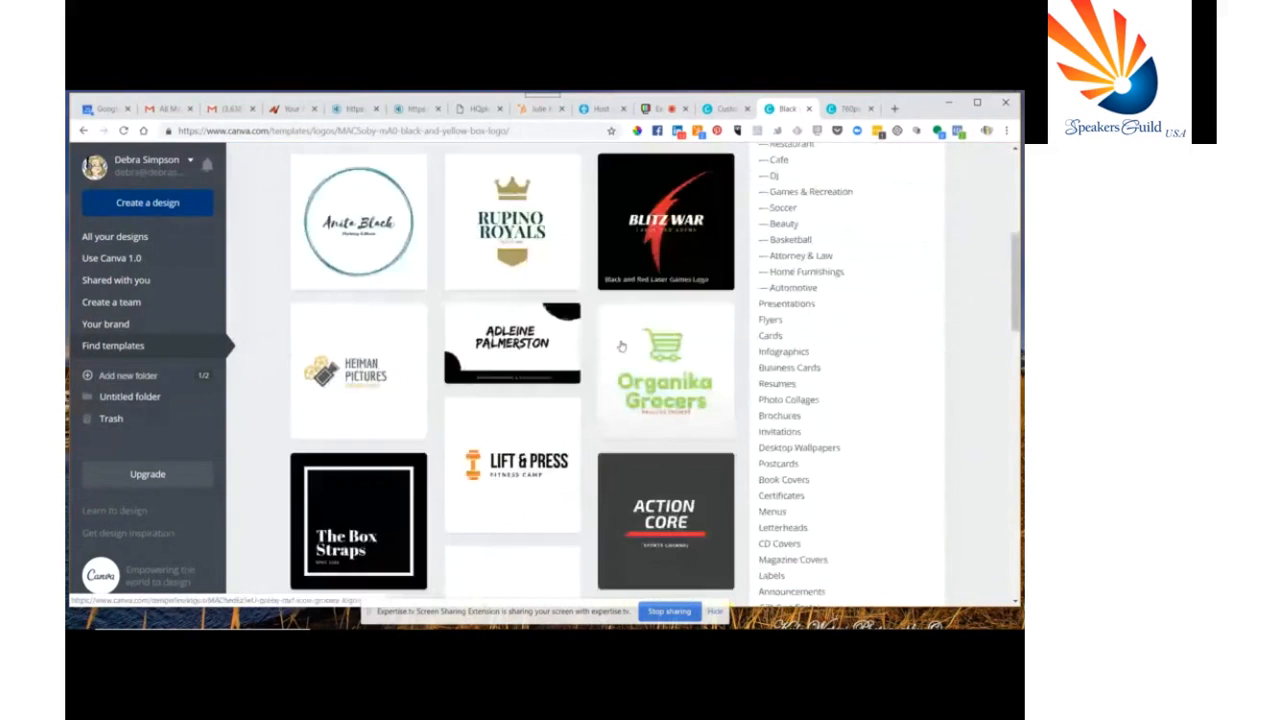
scroll(620, 346, down, 1)
scroll(620, 346, down, 1)
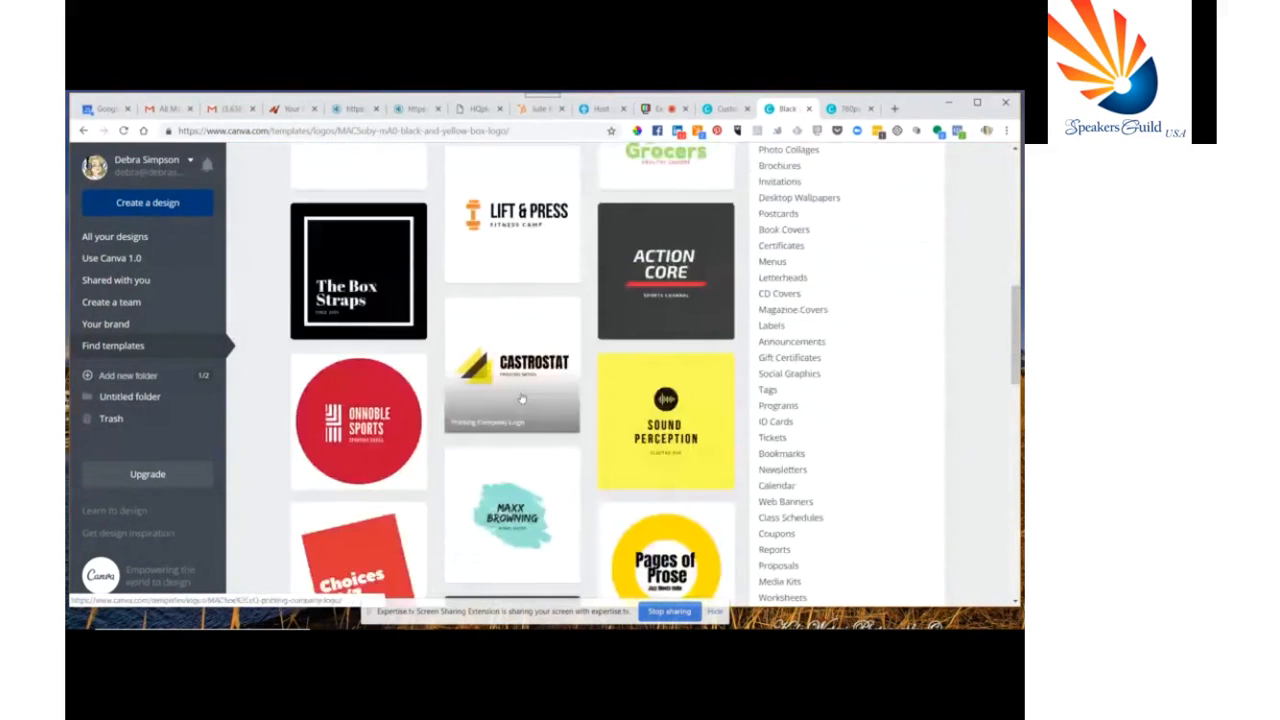
scroll(521, 398, down, 2)
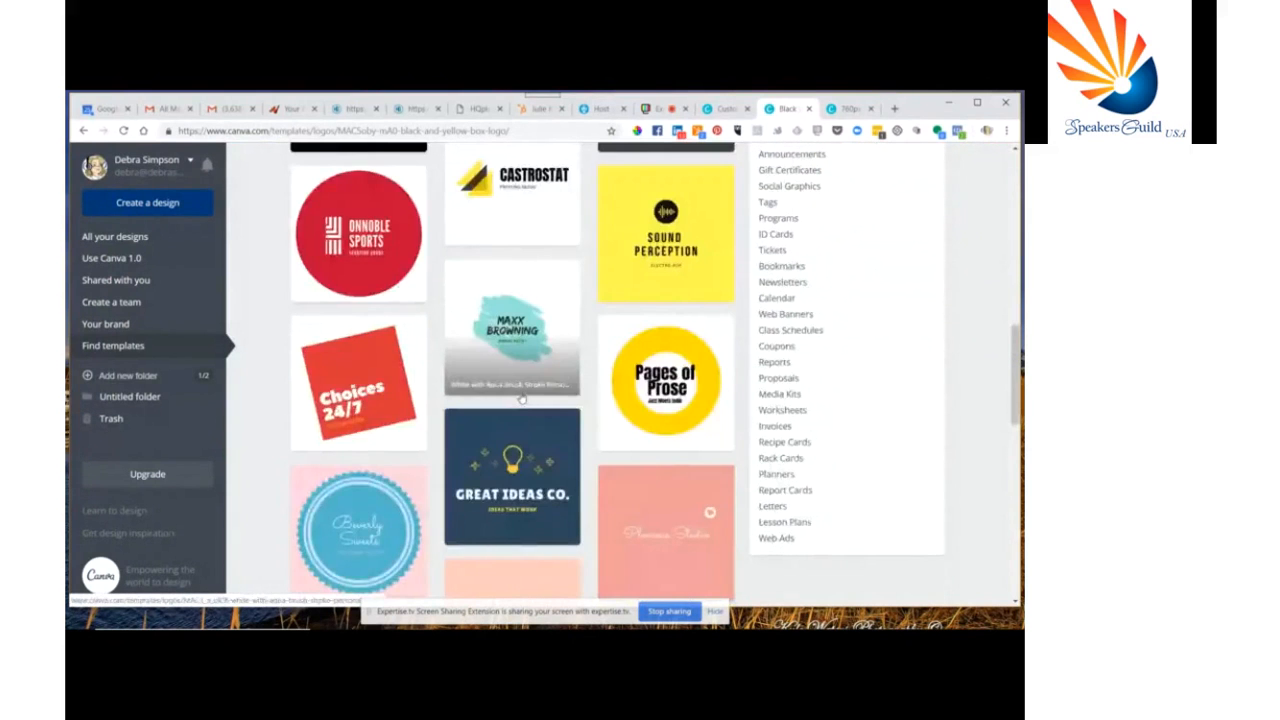
scroll(521, 398, up, 7)
scroll(521, 398, down, 1)
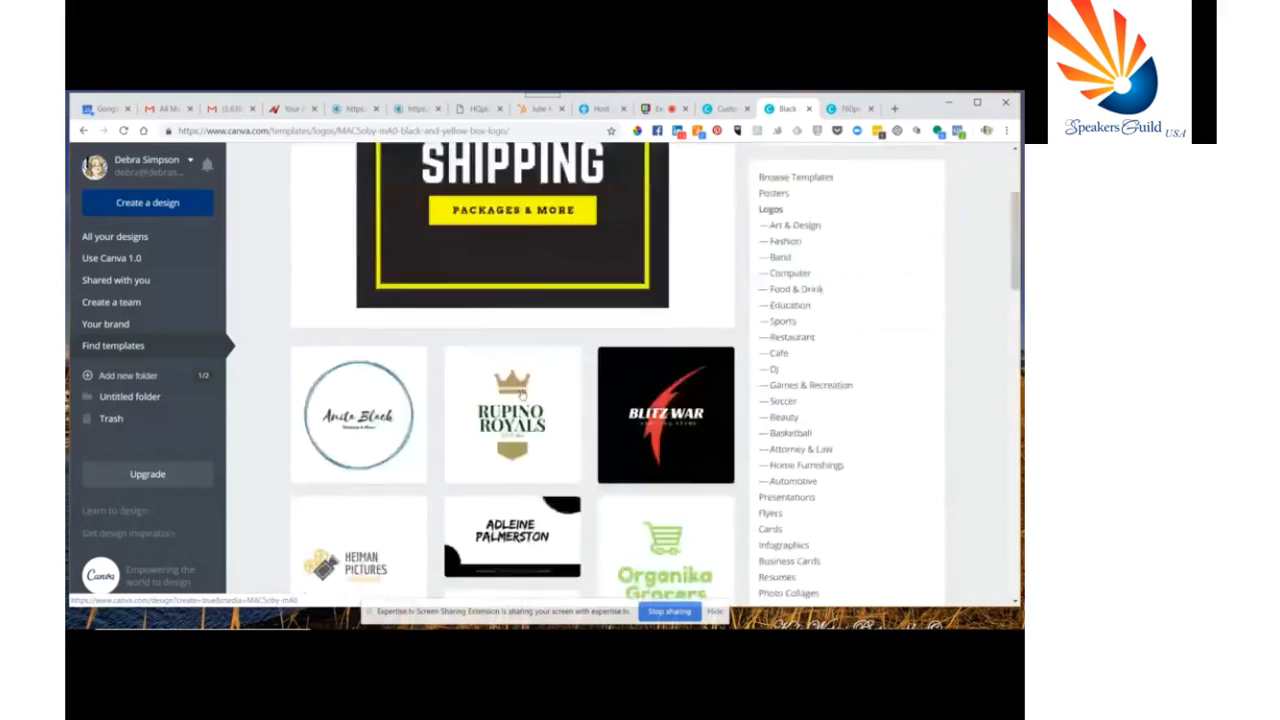
scroll(521, 396, down, 6)
click(511, 351)
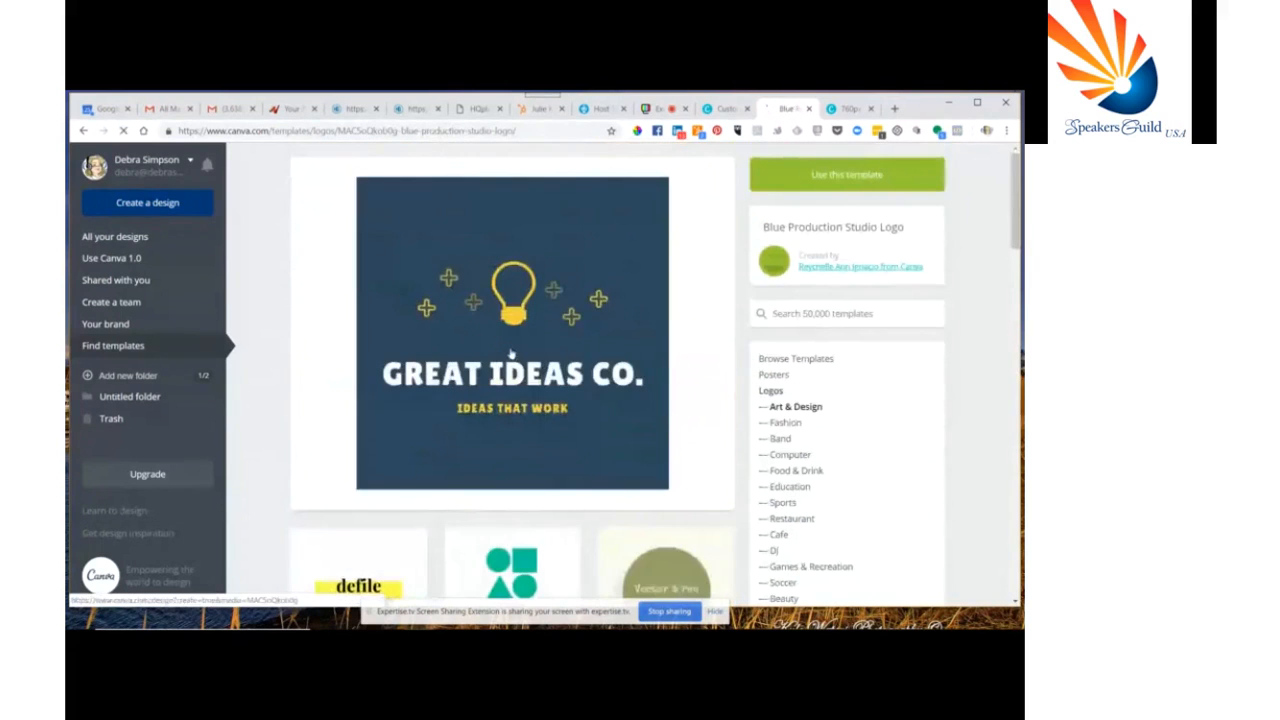
click(845, 176)
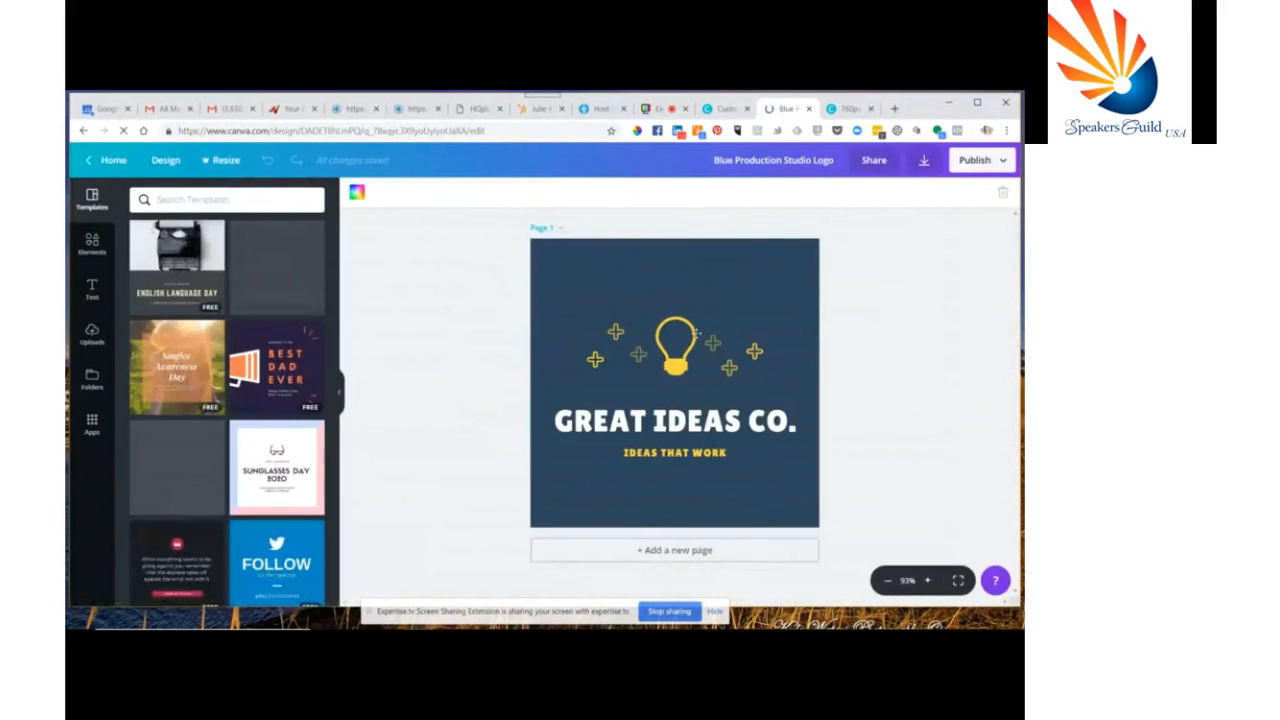
Select the lightbulb graphic and examine its colour palette and colour picker options
click(688, 330)
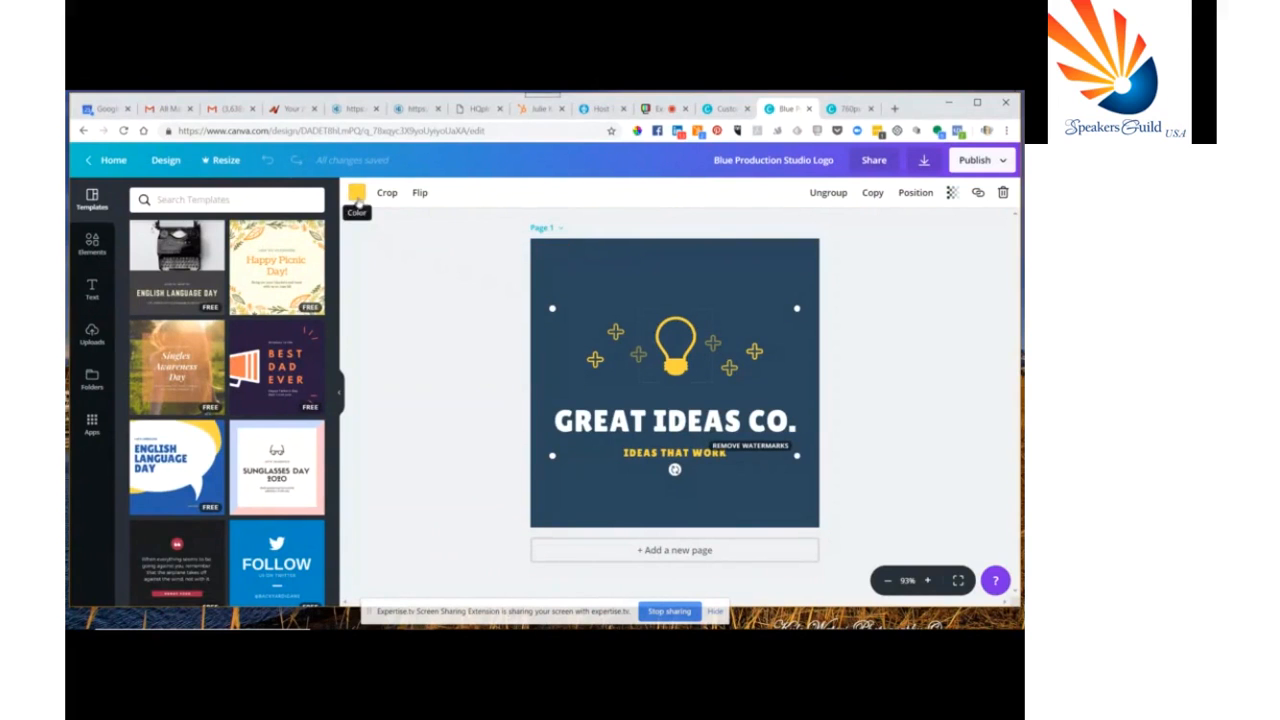
click(357, 195)
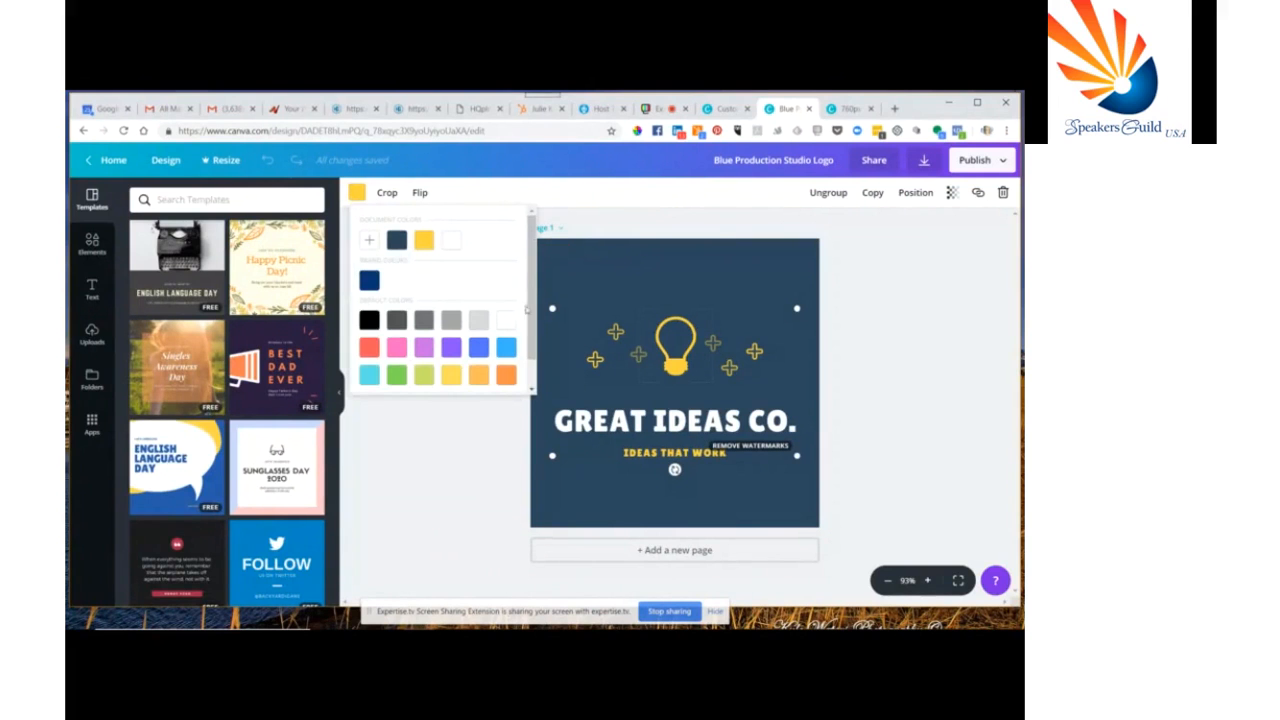
scroll(531, 290, down, 1)
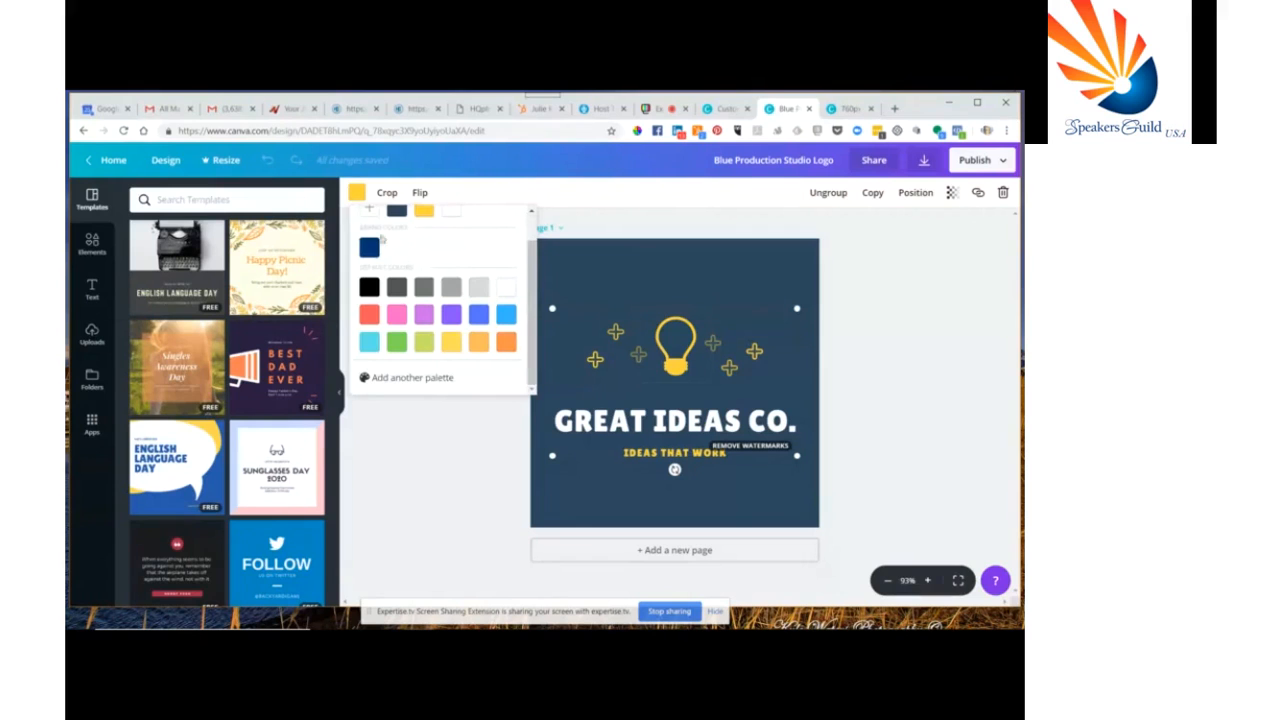
scroll(370, 217, up, 1)
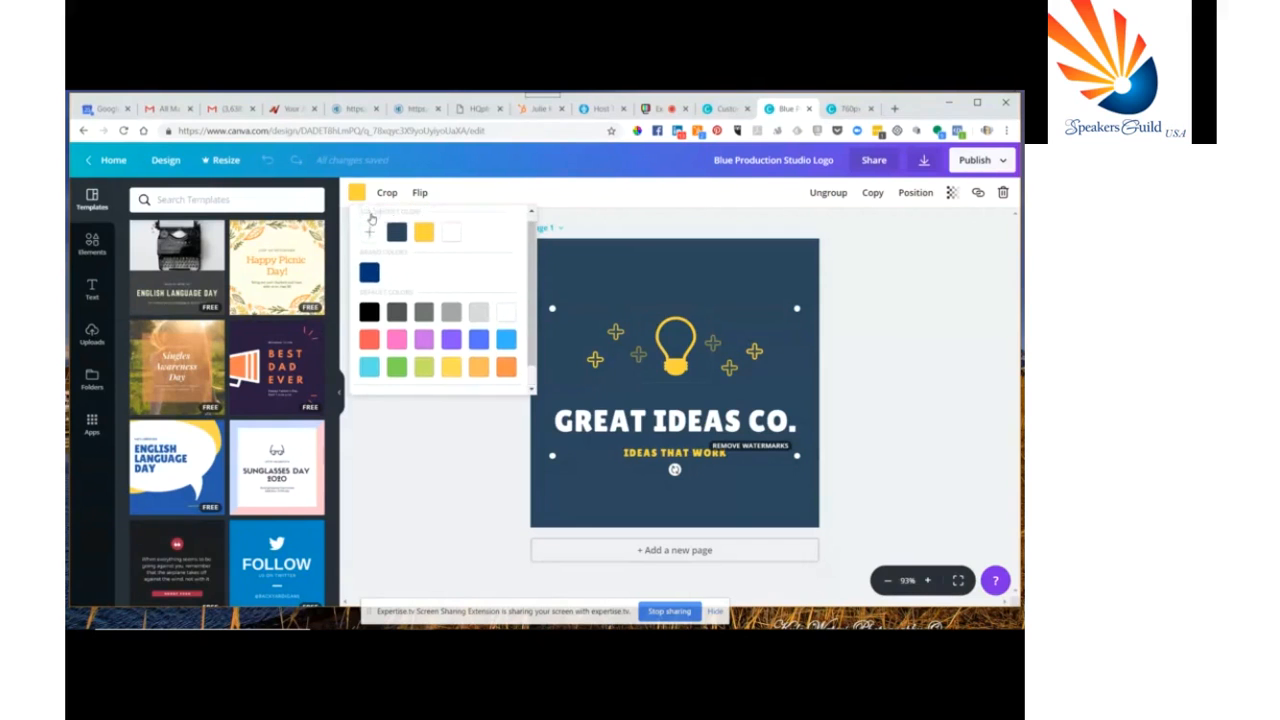
click(369, 236)
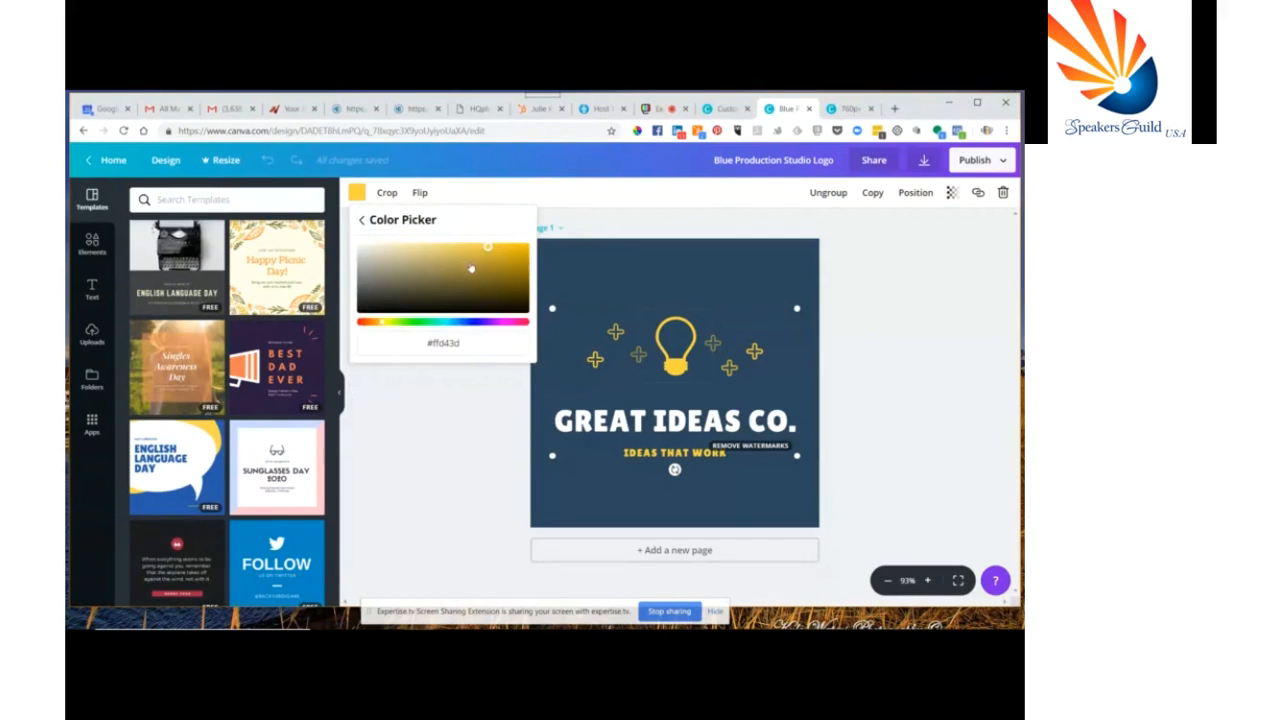
click(424, 407)
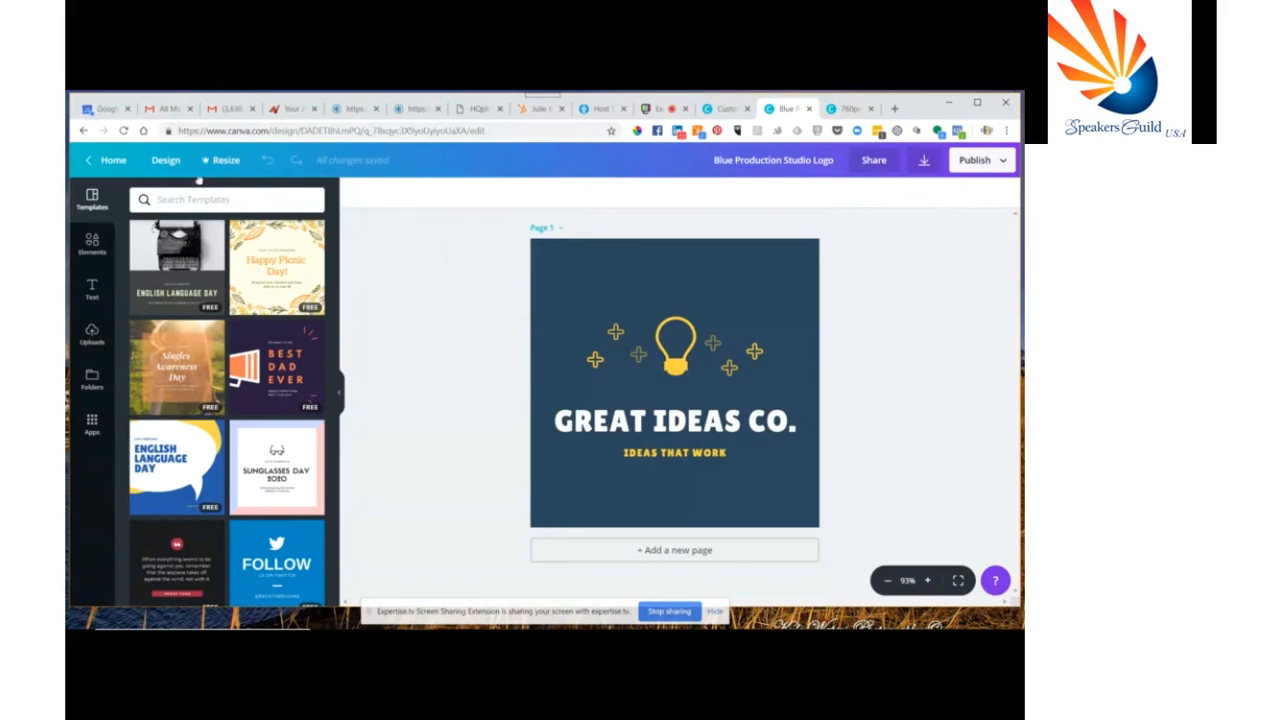
Return to the home page and browse the business card templates
click(110, 160)
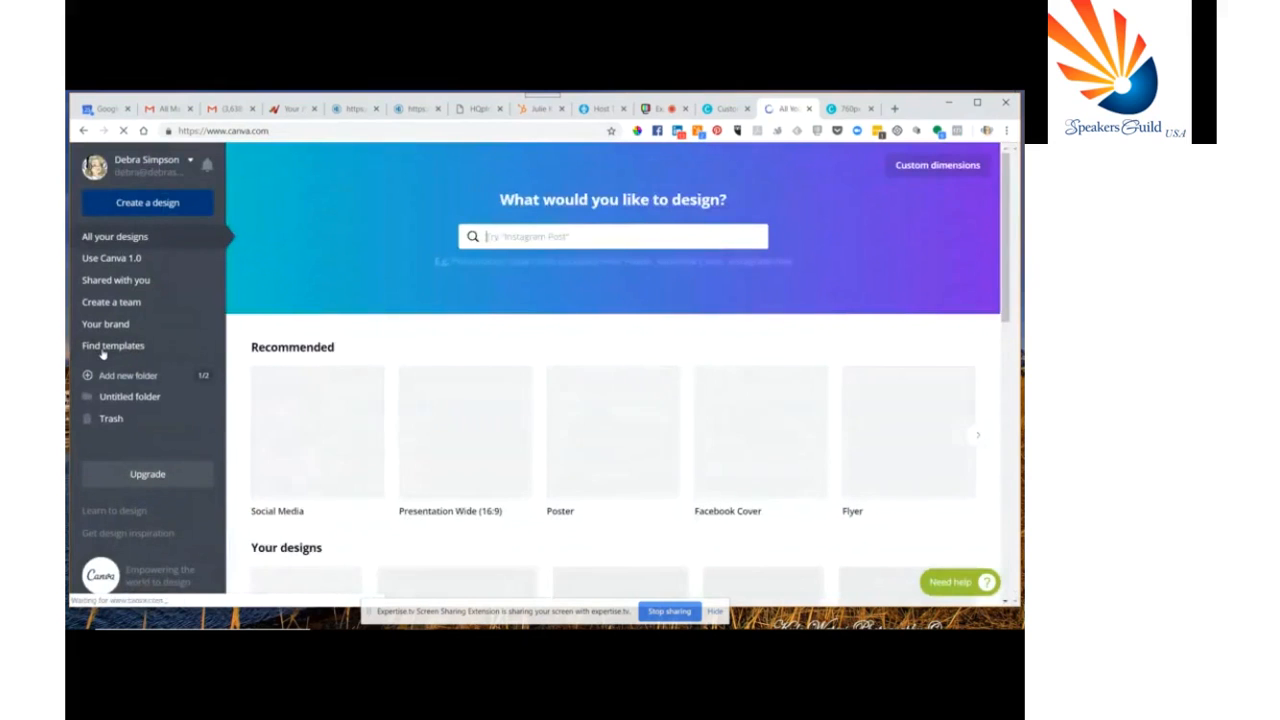
click(102, 350)
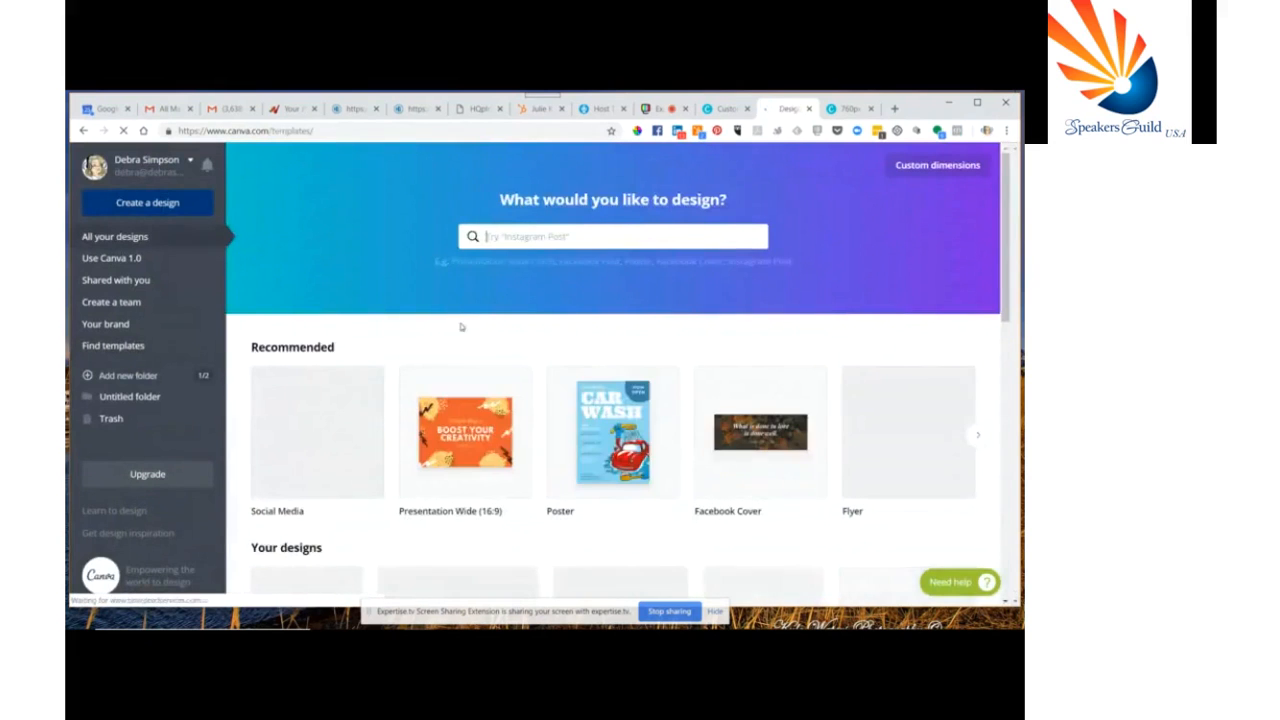
scroll(337, 200, down, 1)
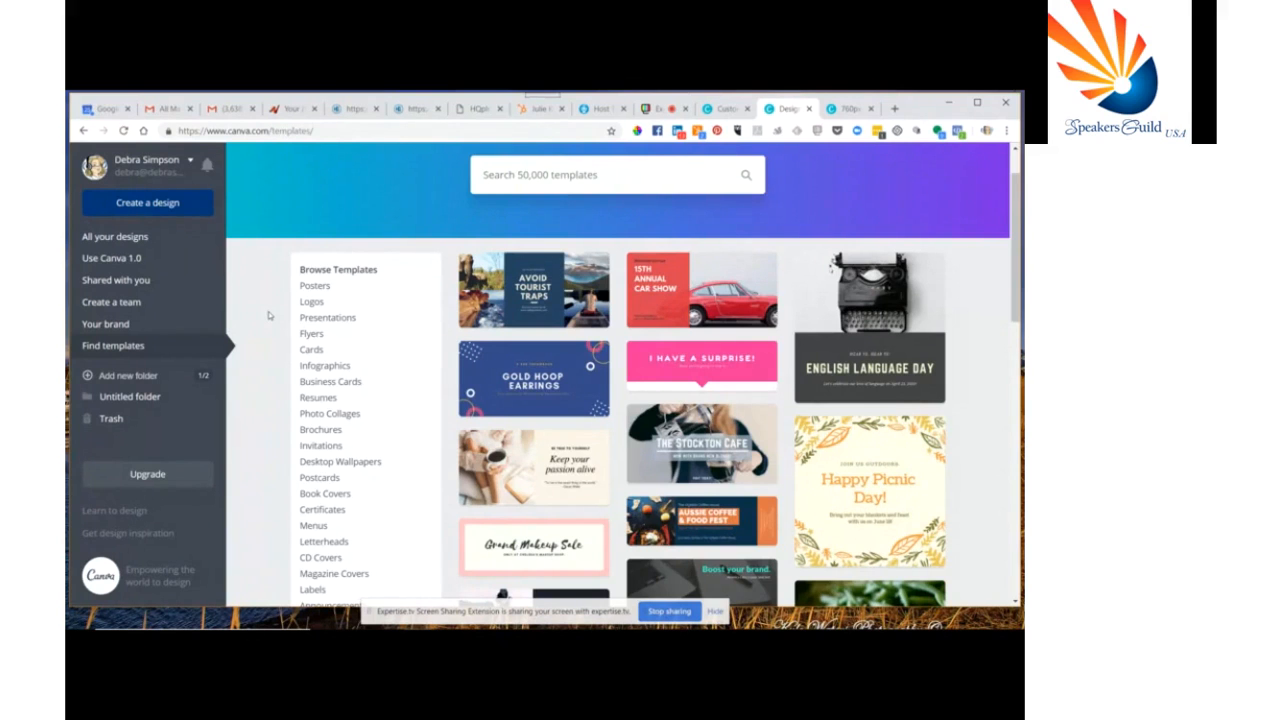
click(339, 385)
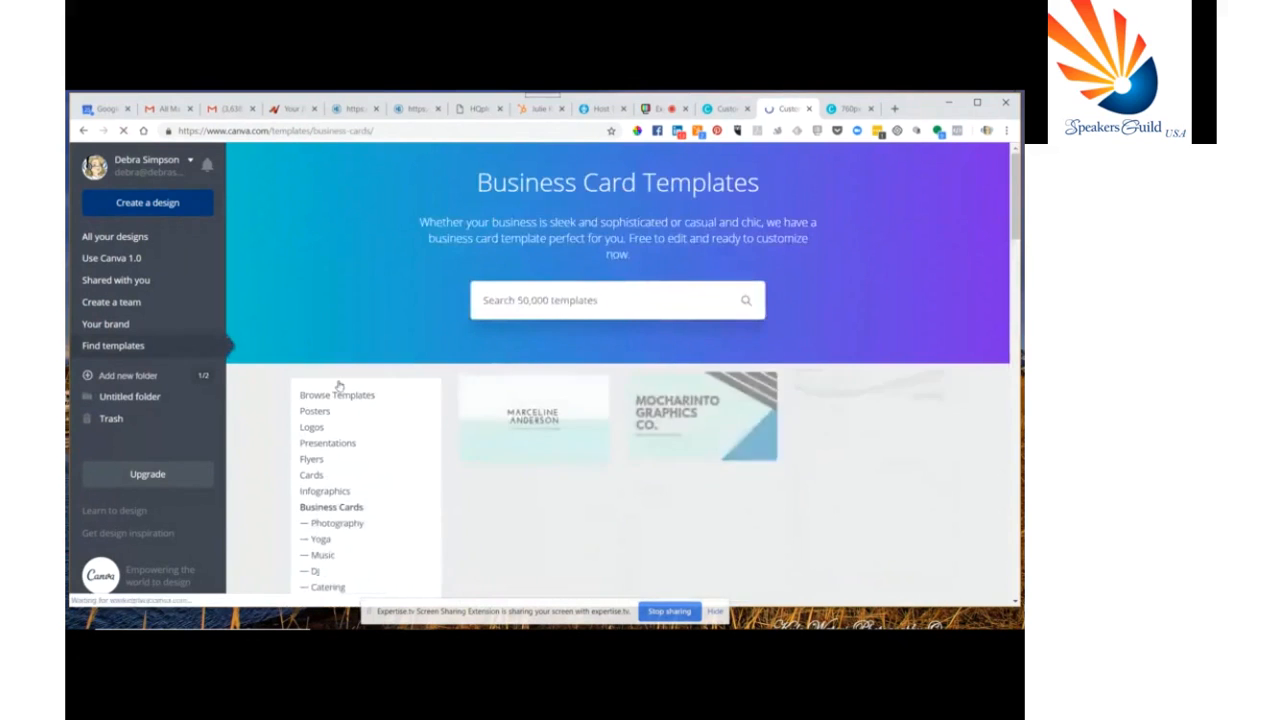
scroll(339, 385, down, 3)
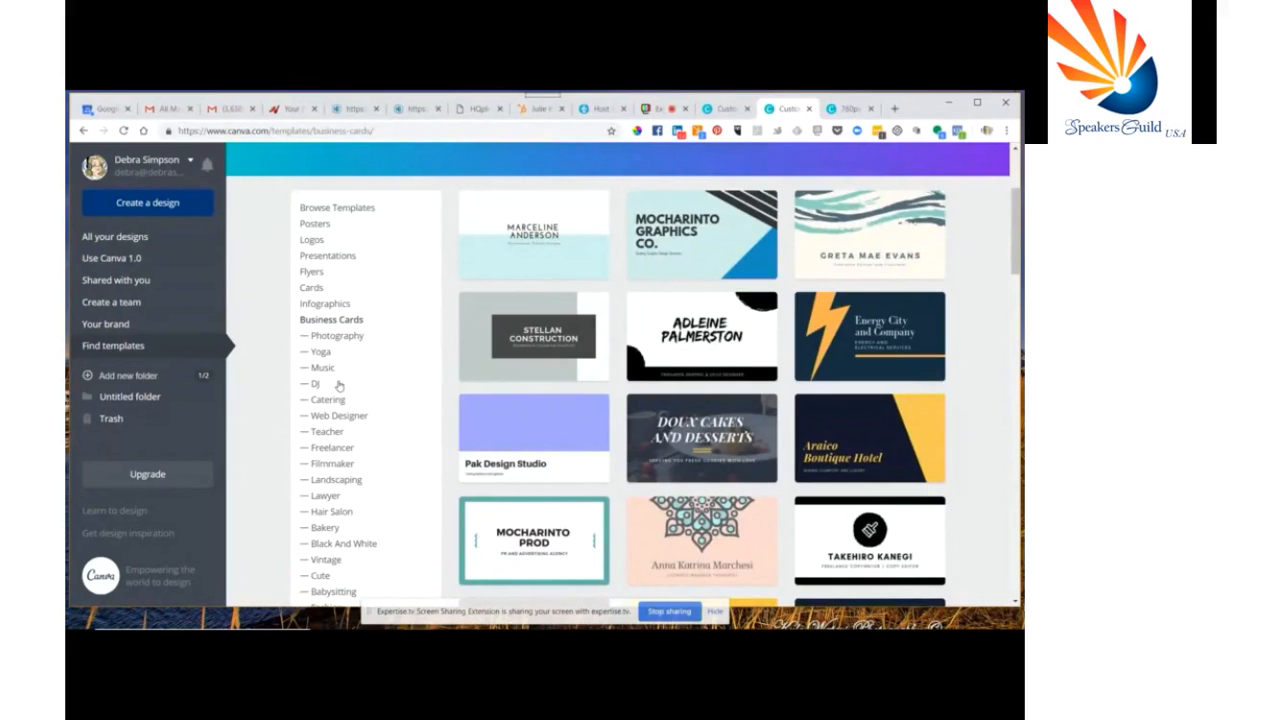
scroll(525, 418, down, 2)
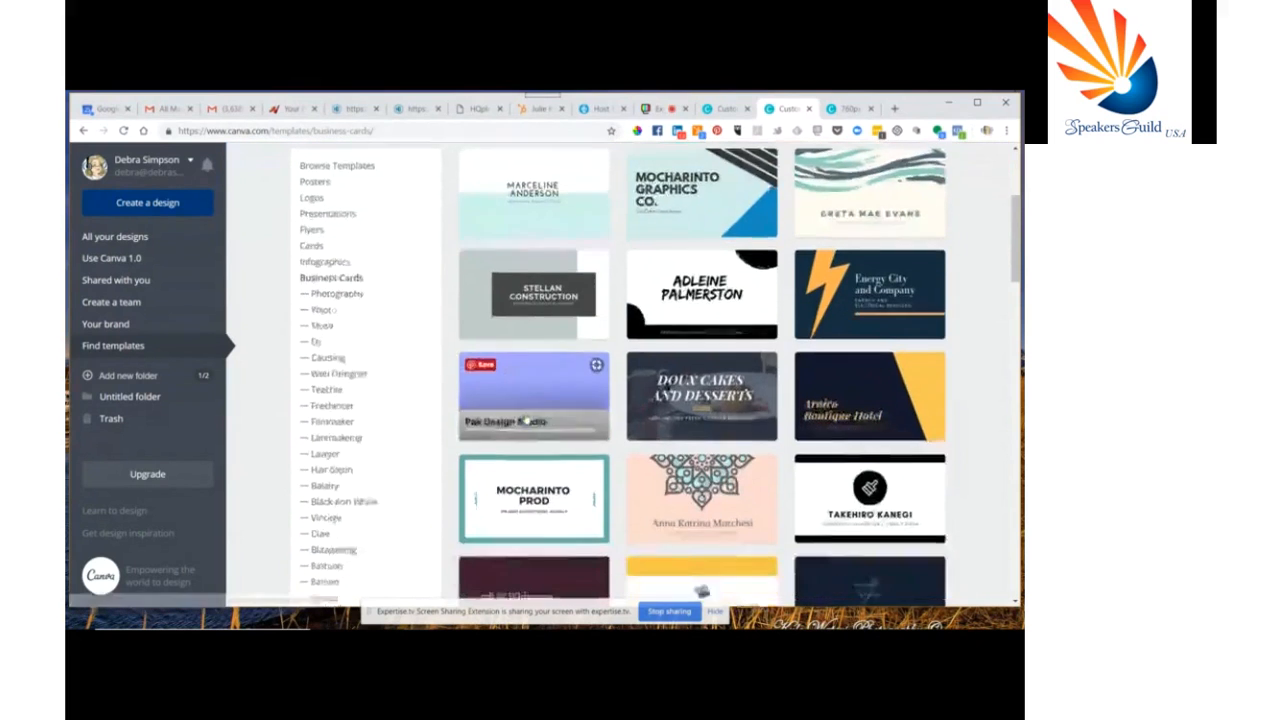